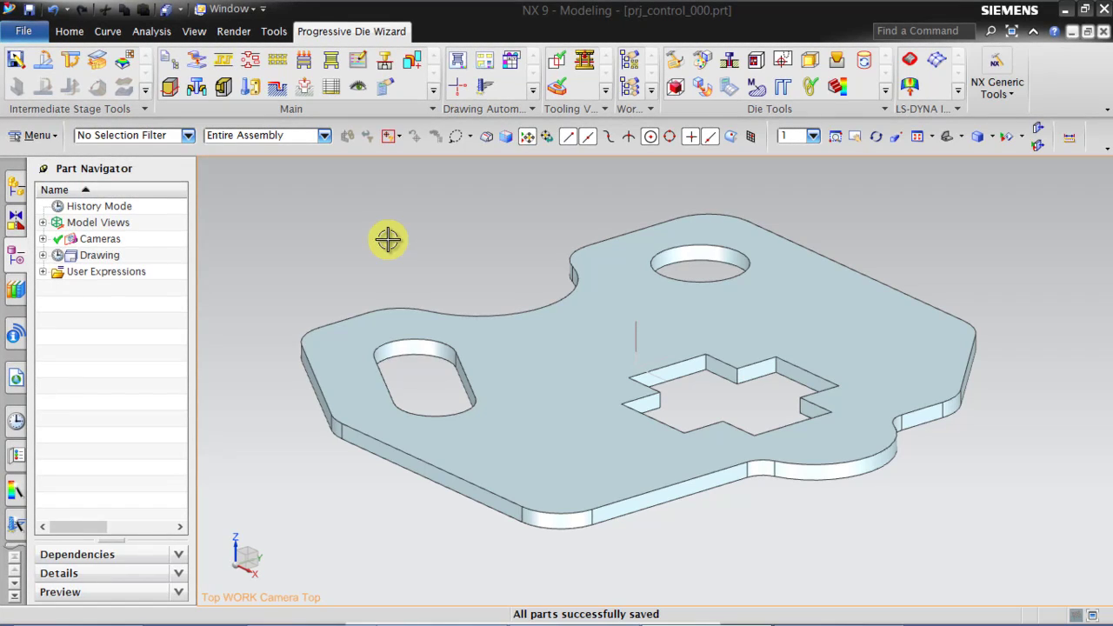
Switch to the slide show and review the Project-001 slides from Initialise Project through Force Calculation.
key("alt+Tab")
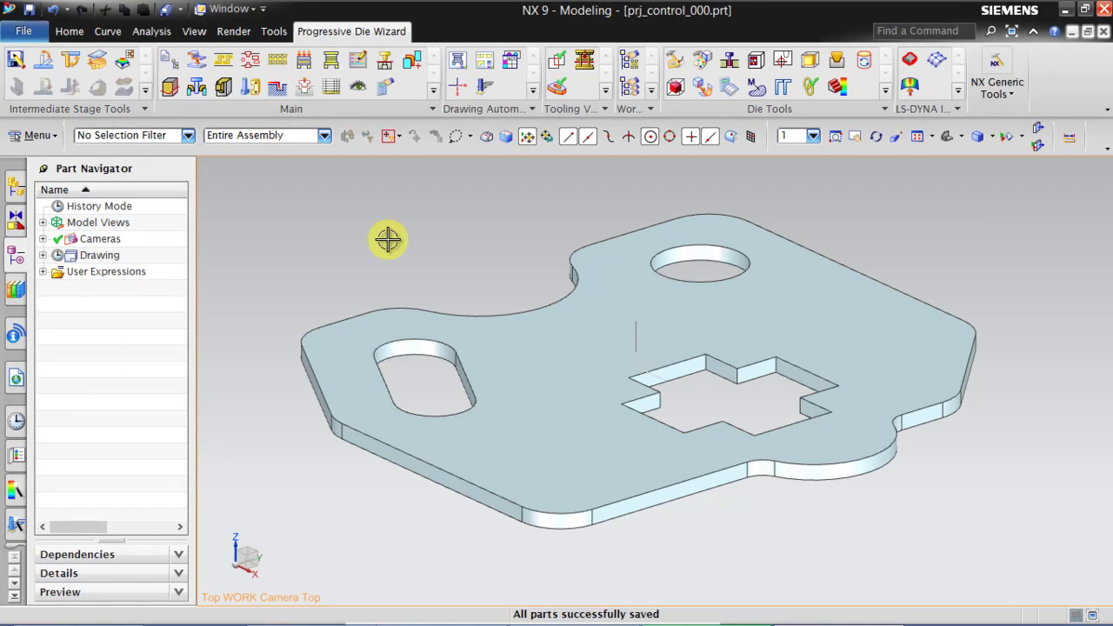
key("alt+Tab")
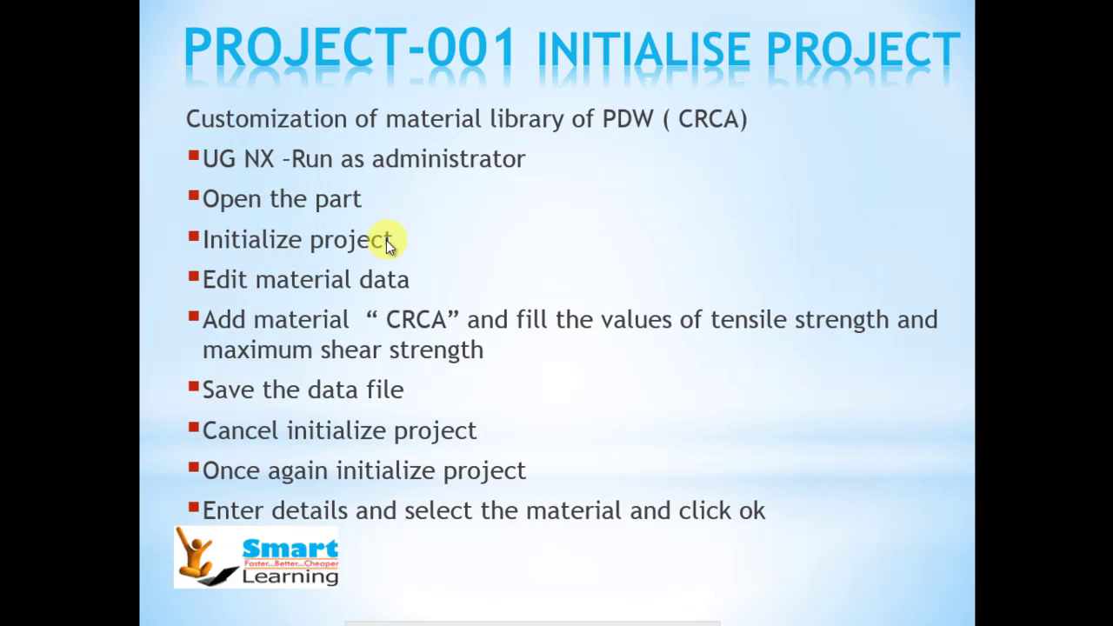
left_click(382, 247)
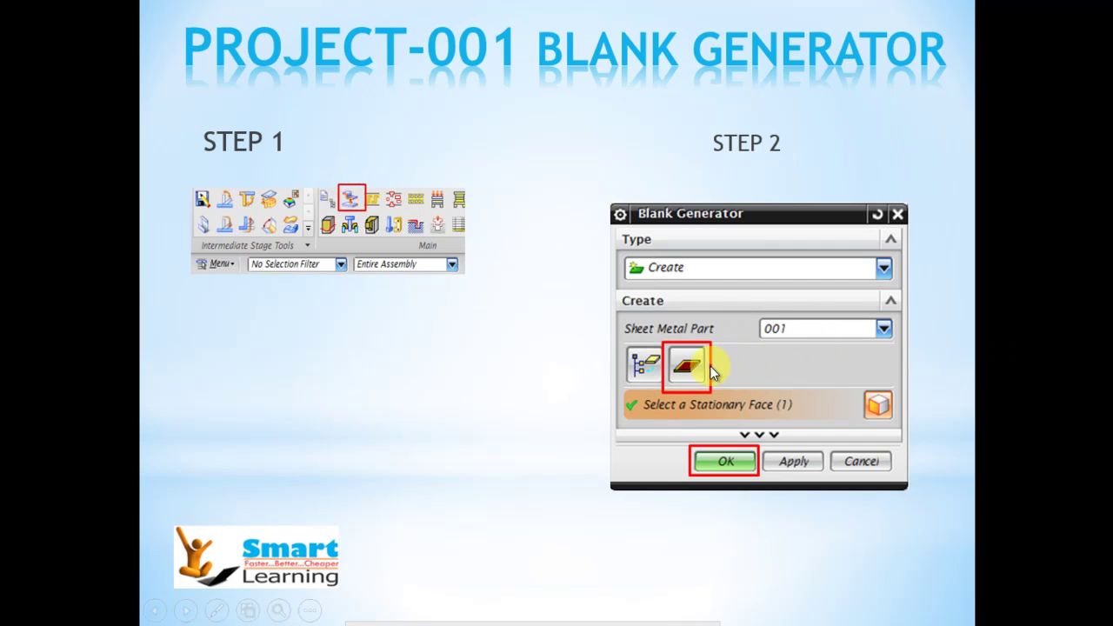
left_click(649, 403)
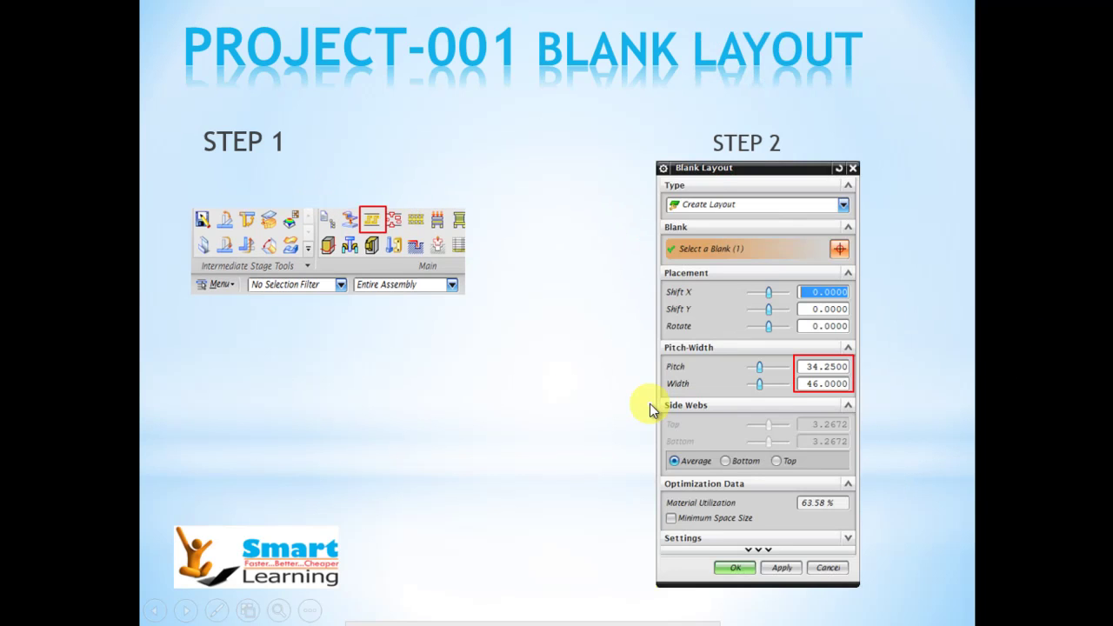
scroll(684, 6, "down", 1)
scroll(666, 109, "up", 1)
key("Right")
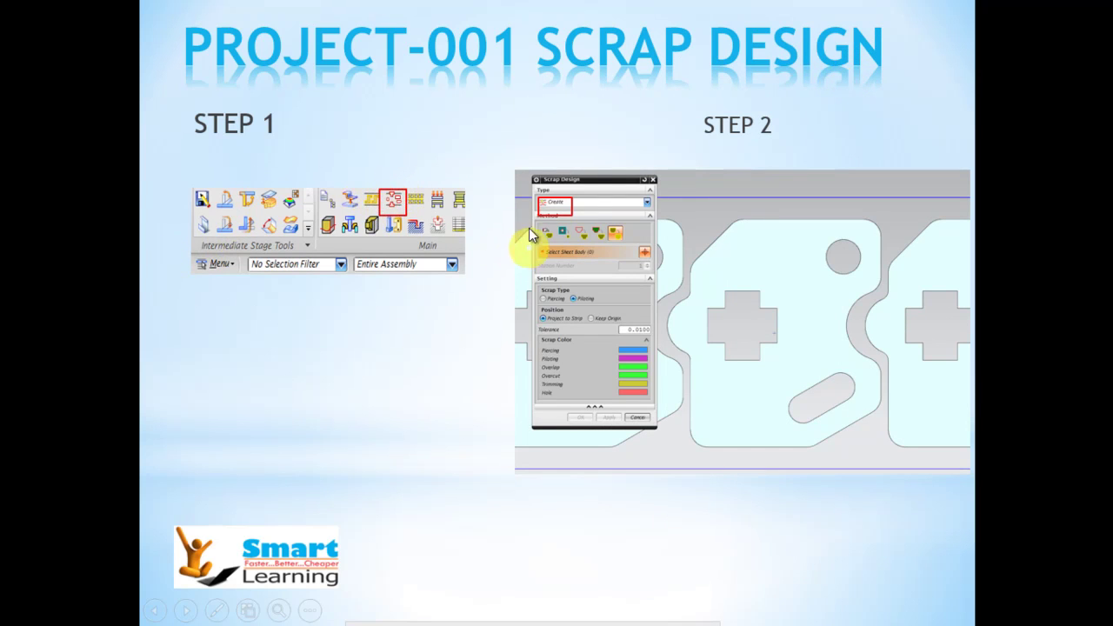
left_click(513, 306)
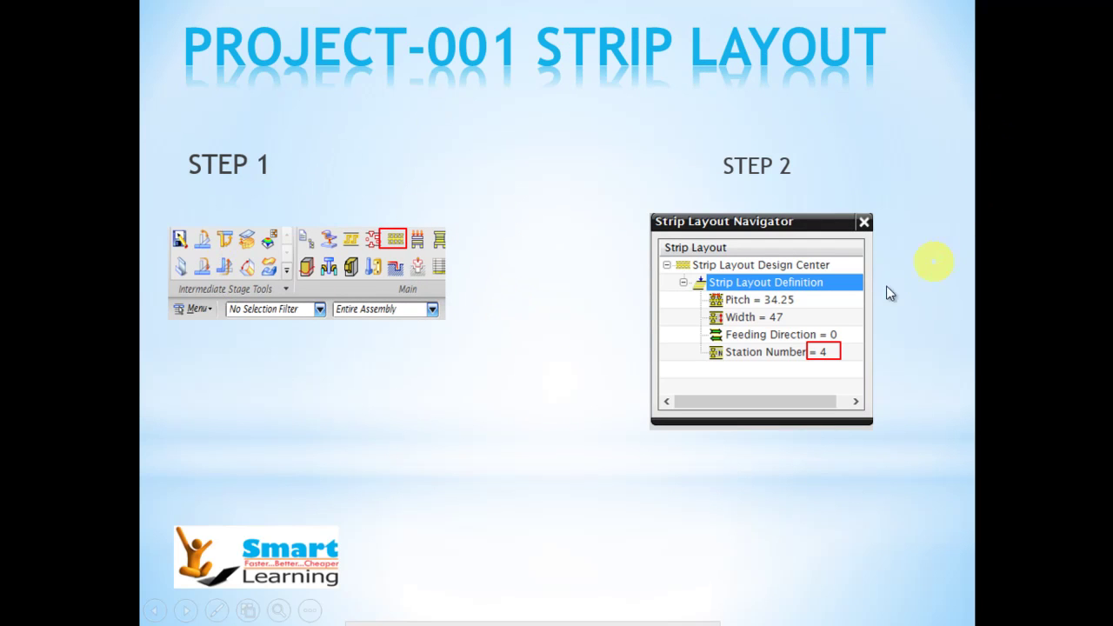
left_click(479, 290)
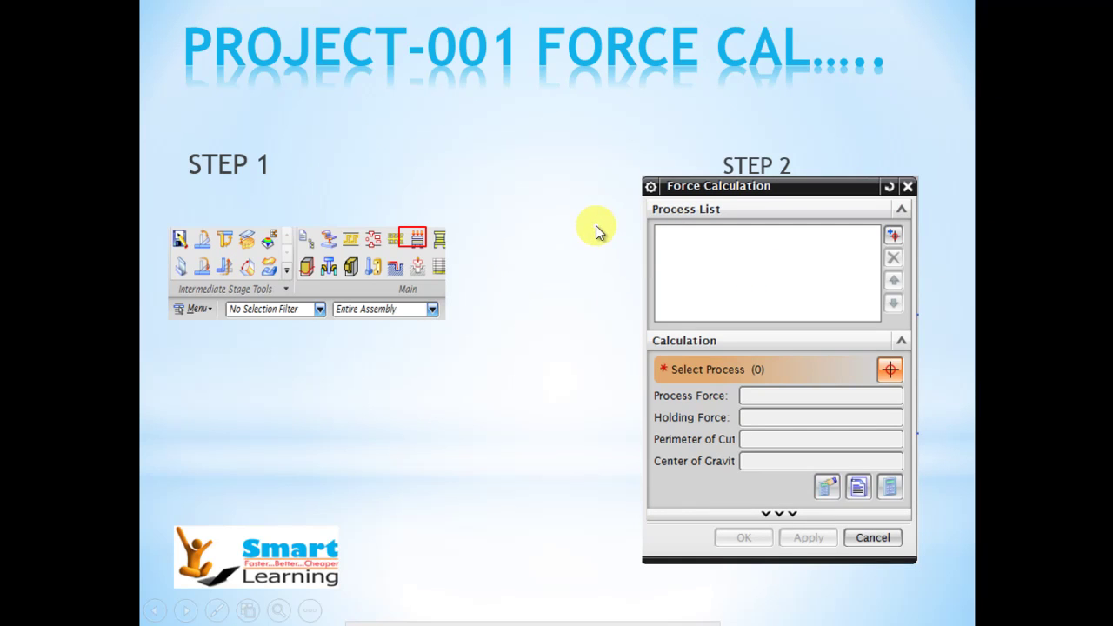
Switch back to NX and generate the blank for sheet metal part 001, using the plate as the blank body.
key("alt+Tab")
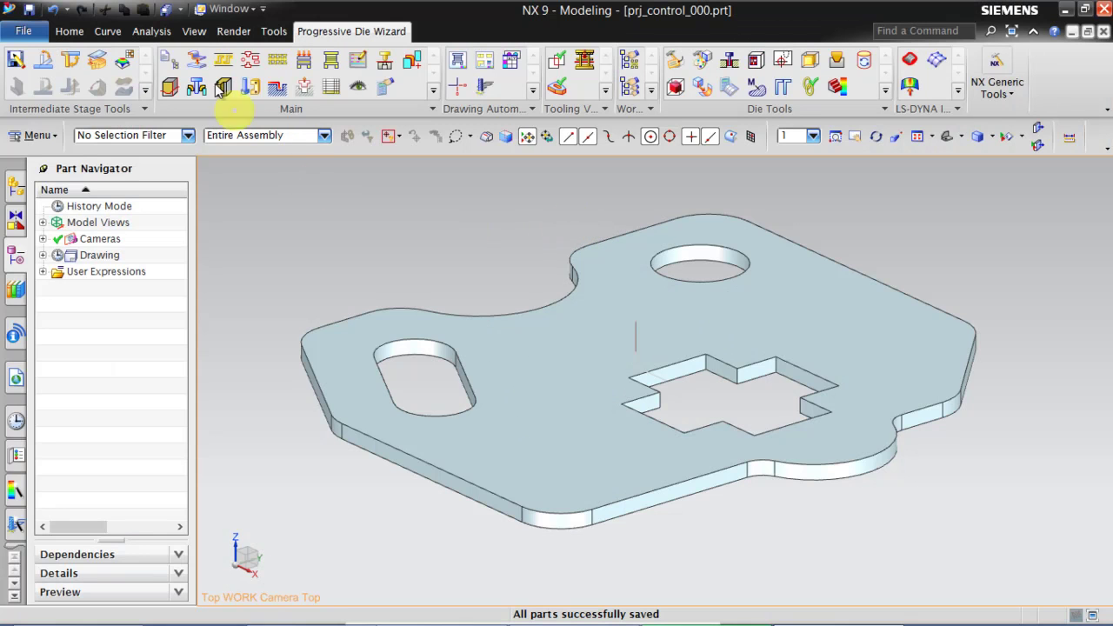
left_click(198, 60)
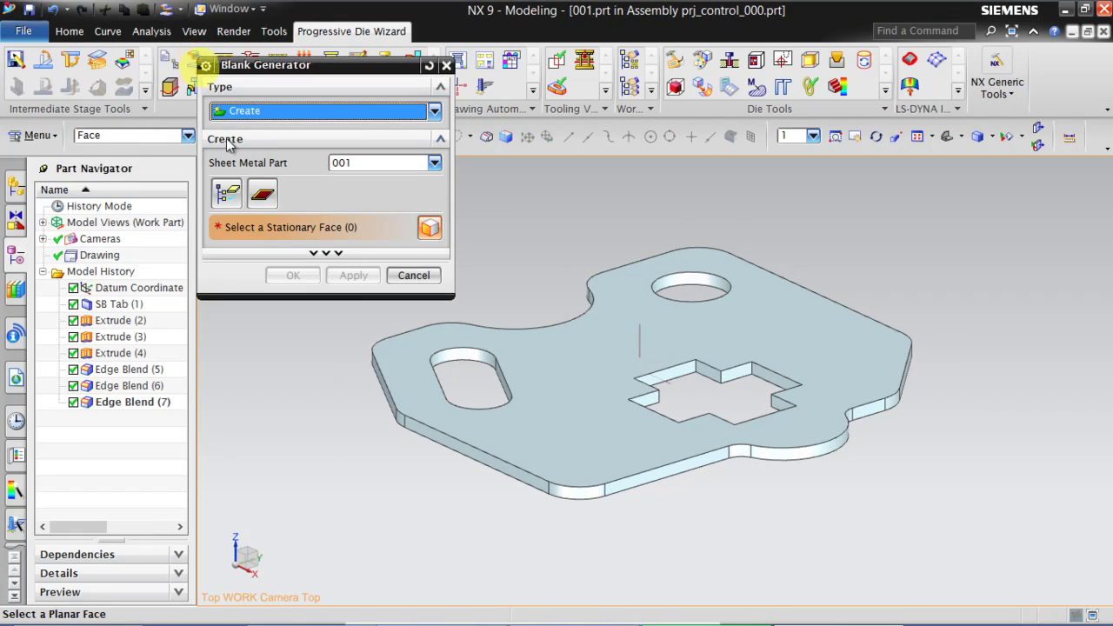
left_click(264, 194)
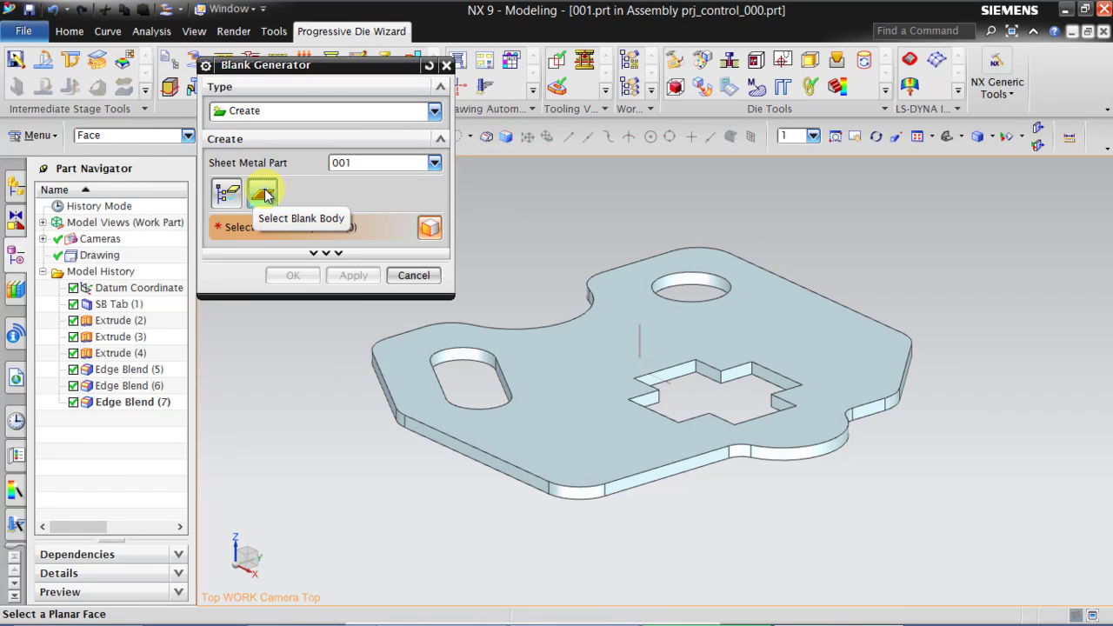
left_click(567, 389)
left_click(291, 276)
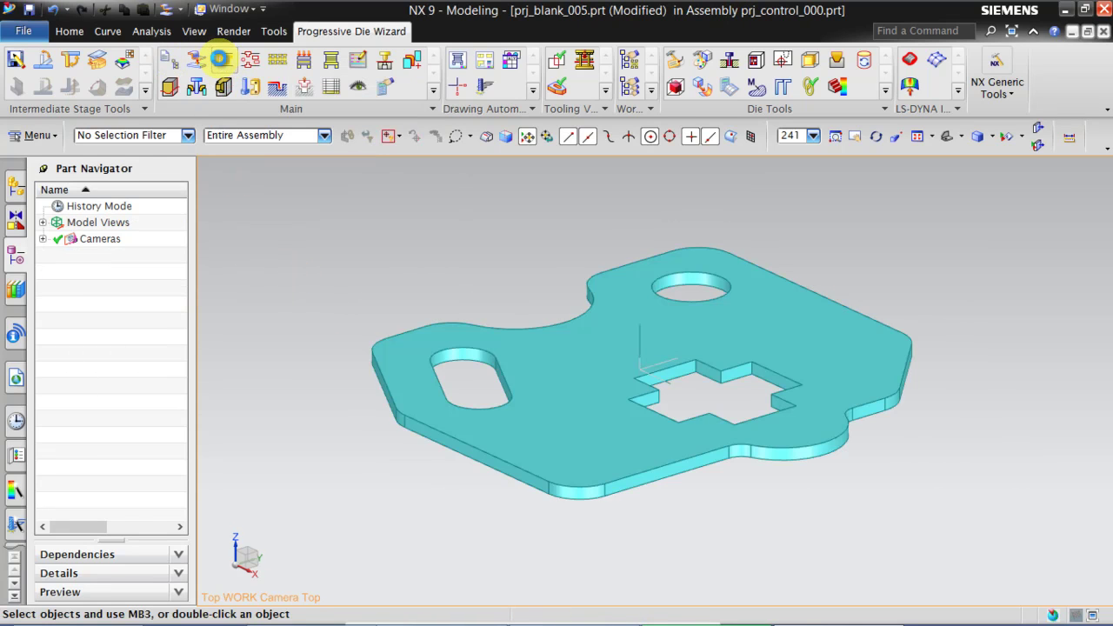
Start a new blank layout with the generated blank and set the pitch to 36.
left_click(226, 77)
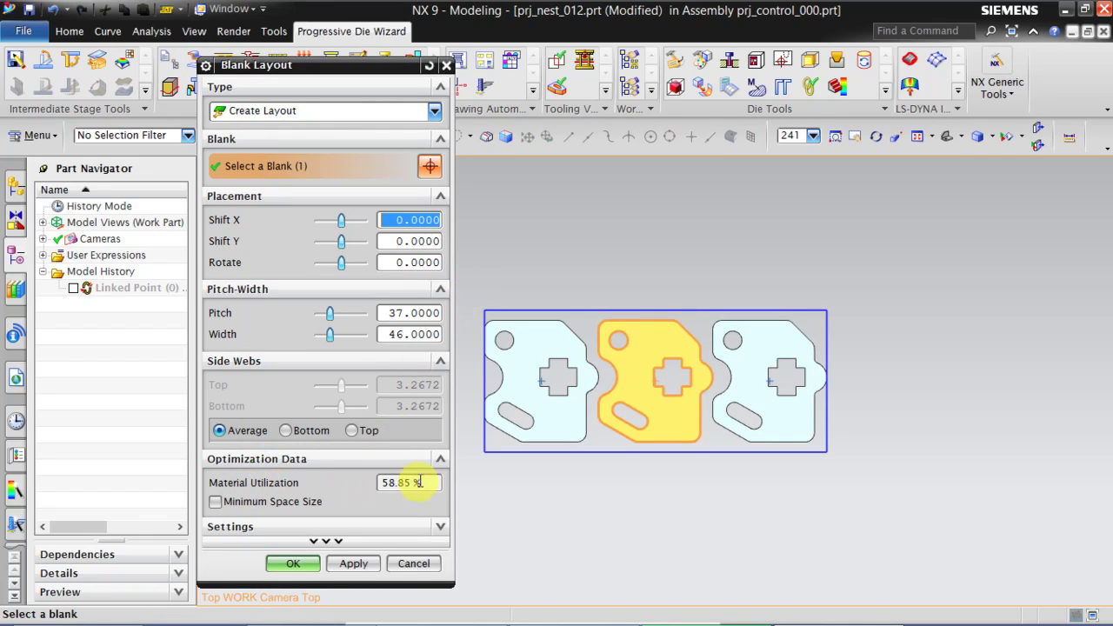
double_click(406, 314)
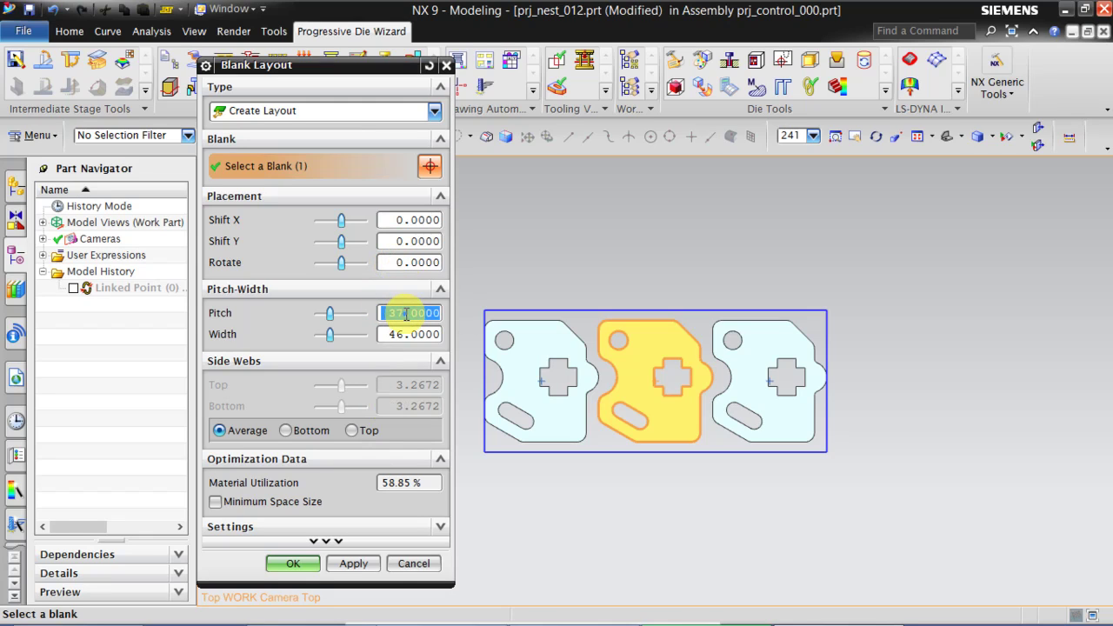
type("36")
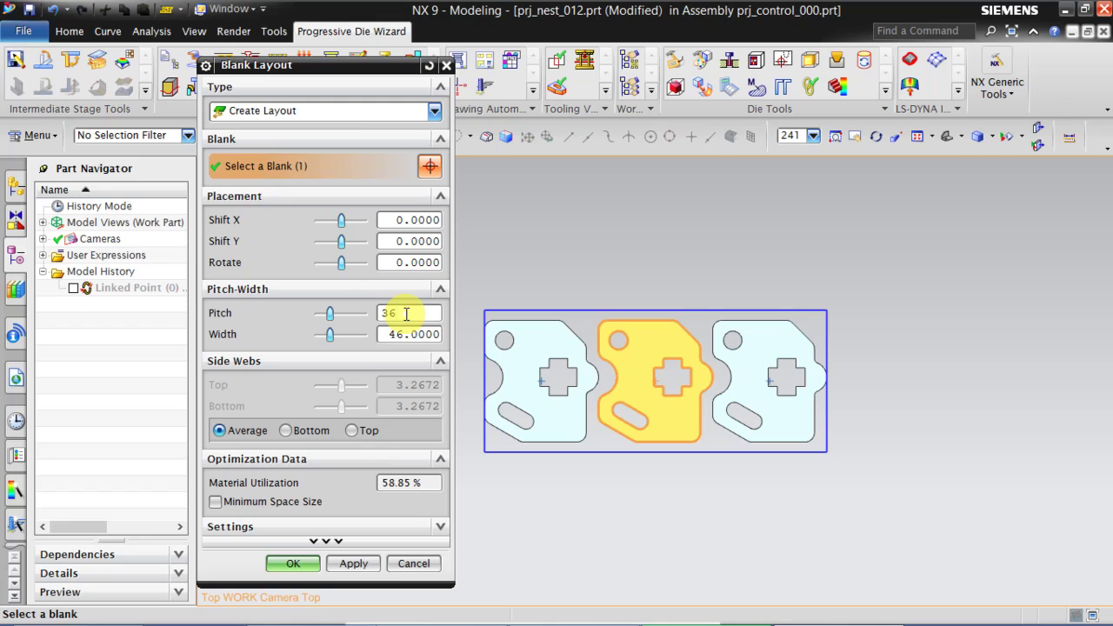
key("Return")
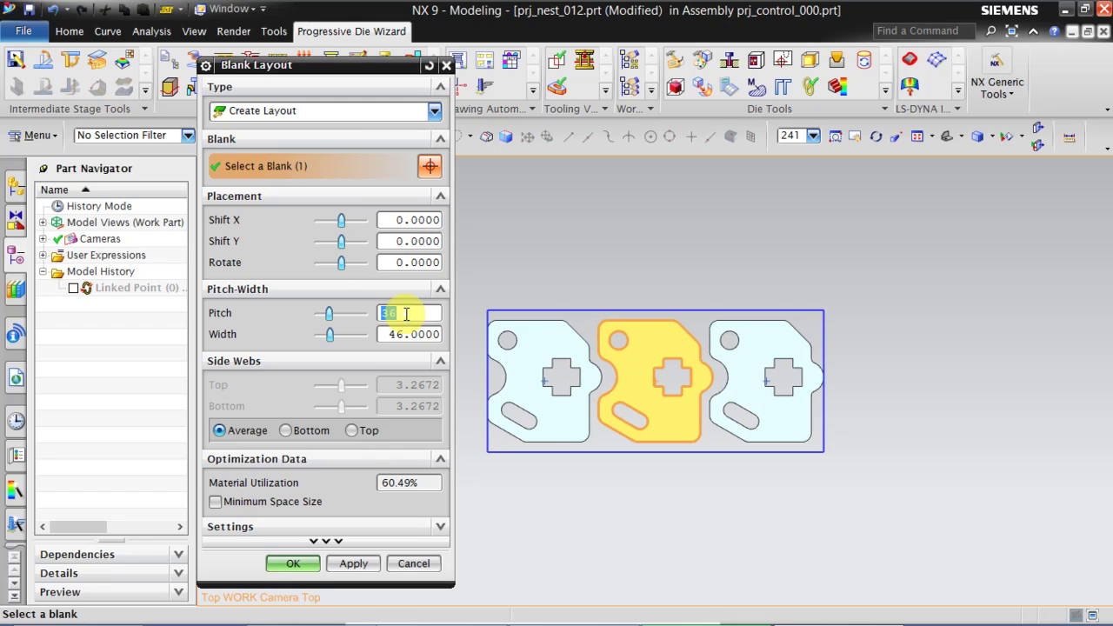
Turn on Minimum Space Size and reduce the blank layout pitch to 35 and then to 34.25.
left_click(215, 503)
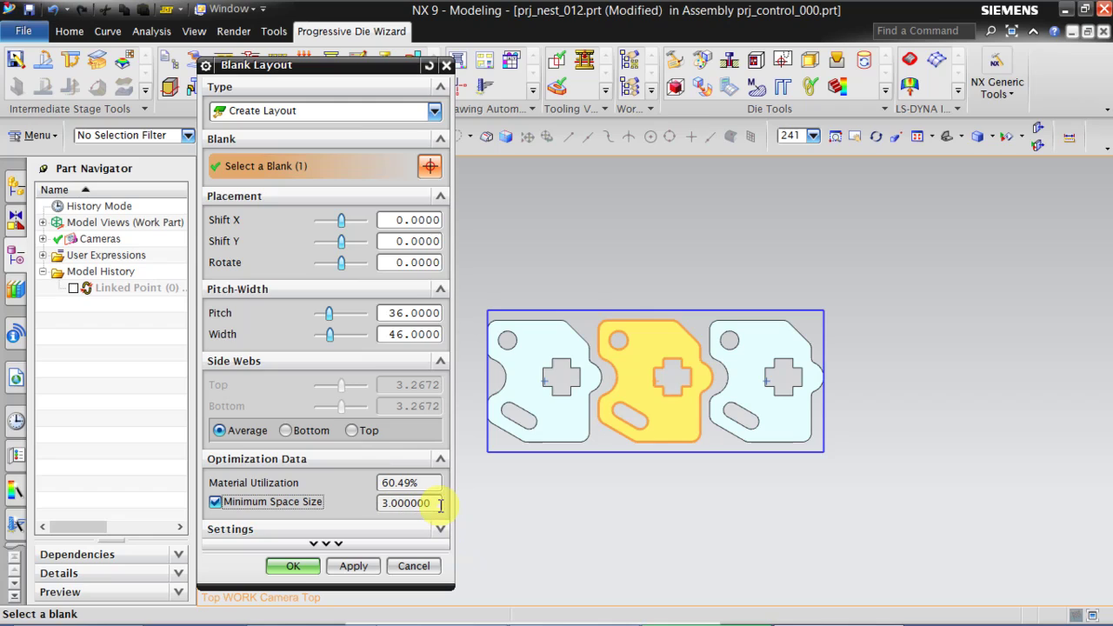
left_click(392, 317)
double_click(392, 317)
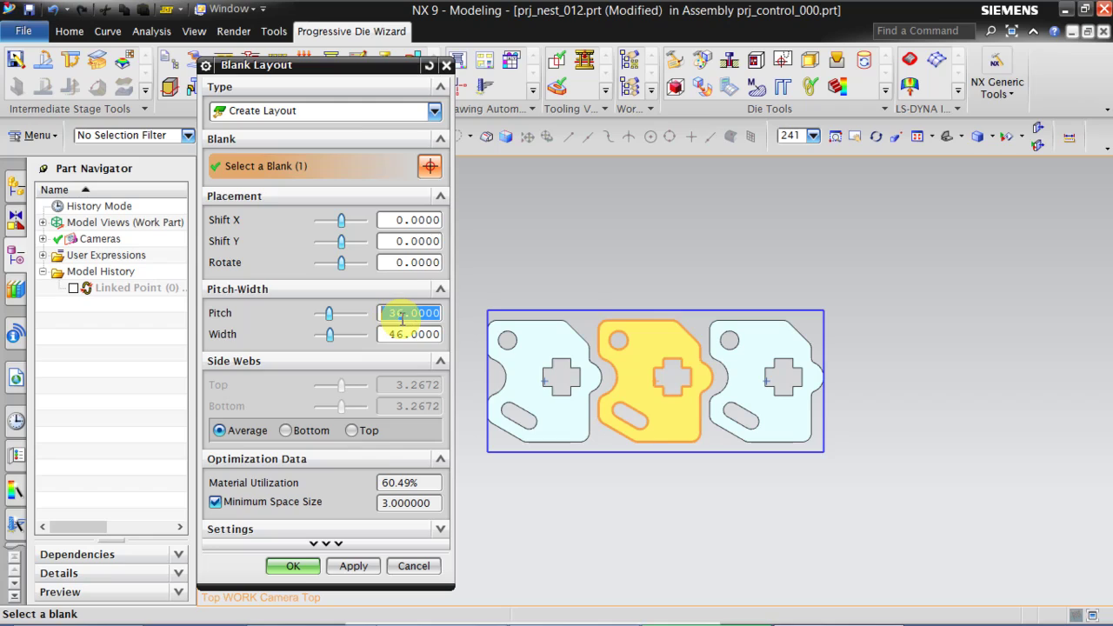
type("35")
key("Return")
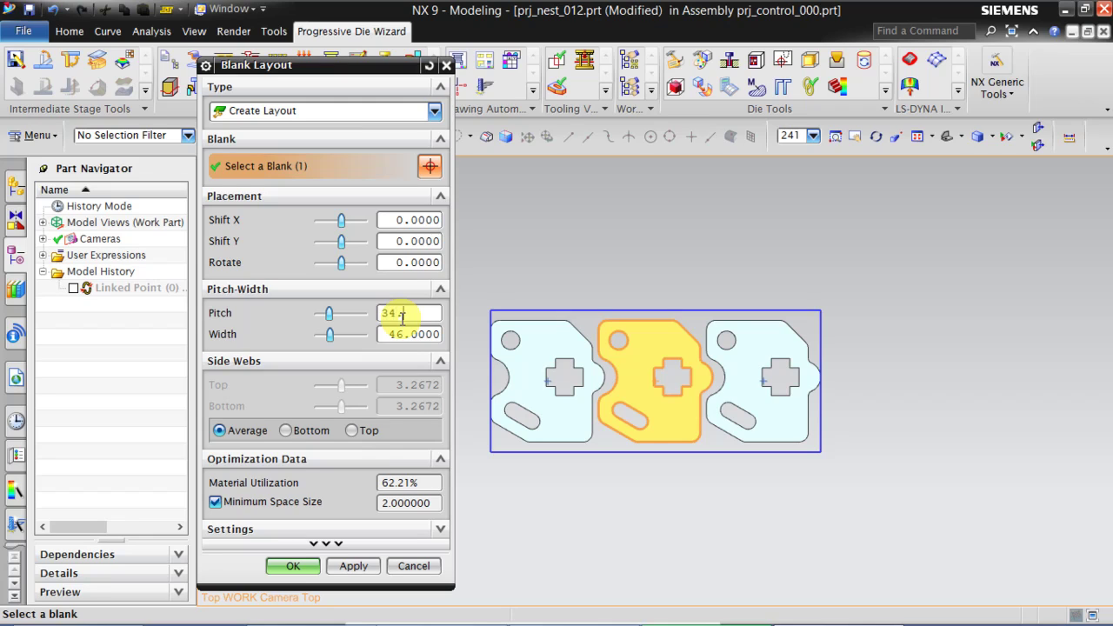
double_click(402, 318)
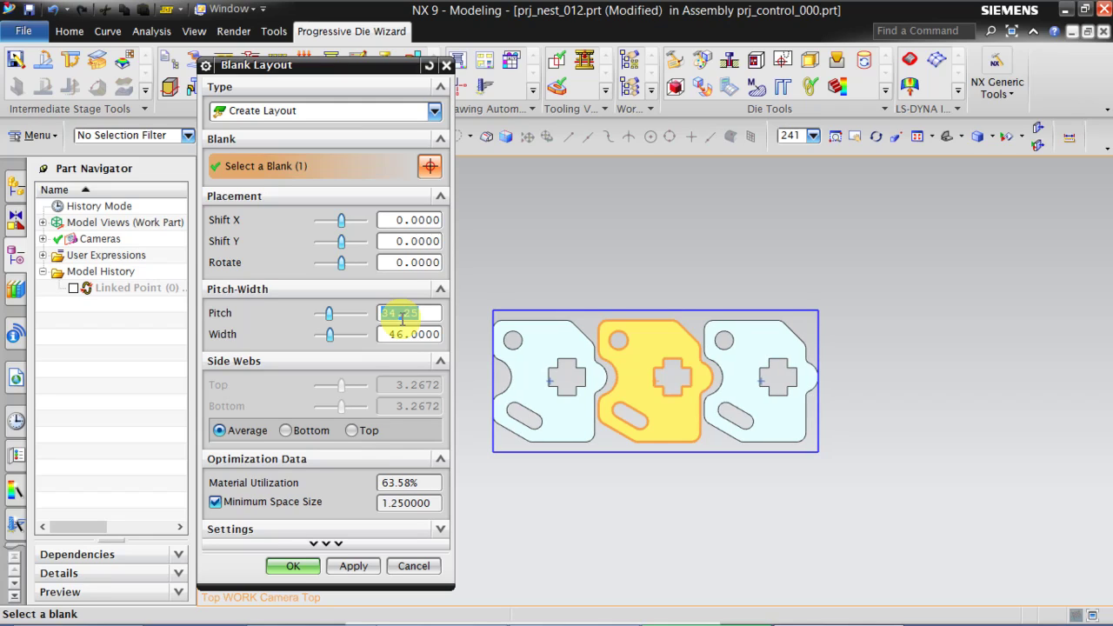
Measure the distance from the first blank's upper straight edge to the strip boundary and accept the blank layout.
left_click(390, 337)
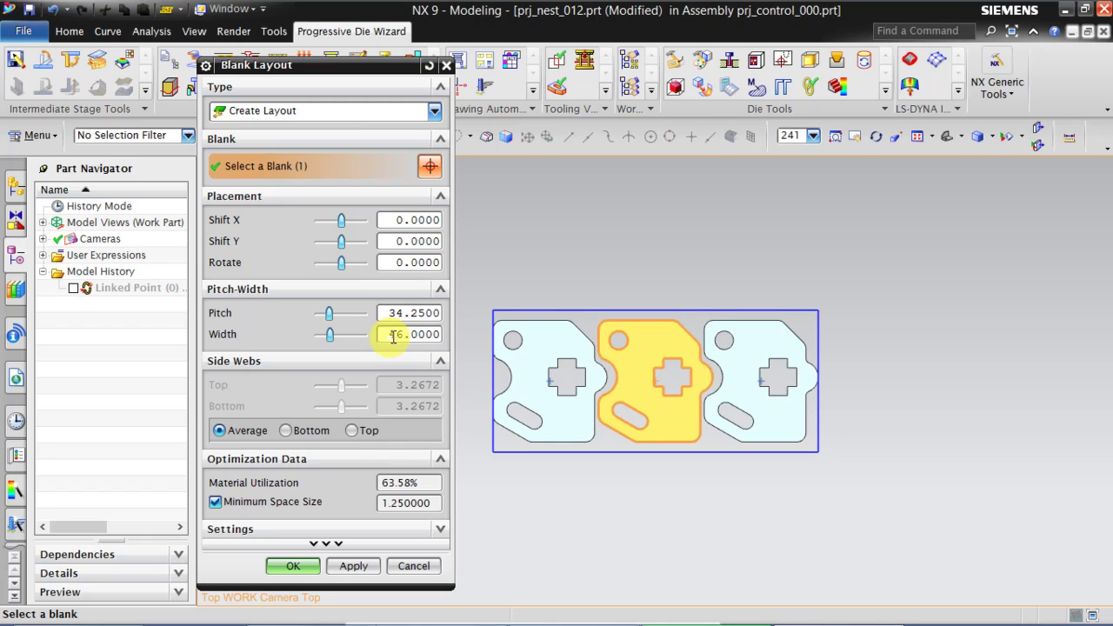
left_click_drag(370, 68, 221, 242)
left_click(39, 135)
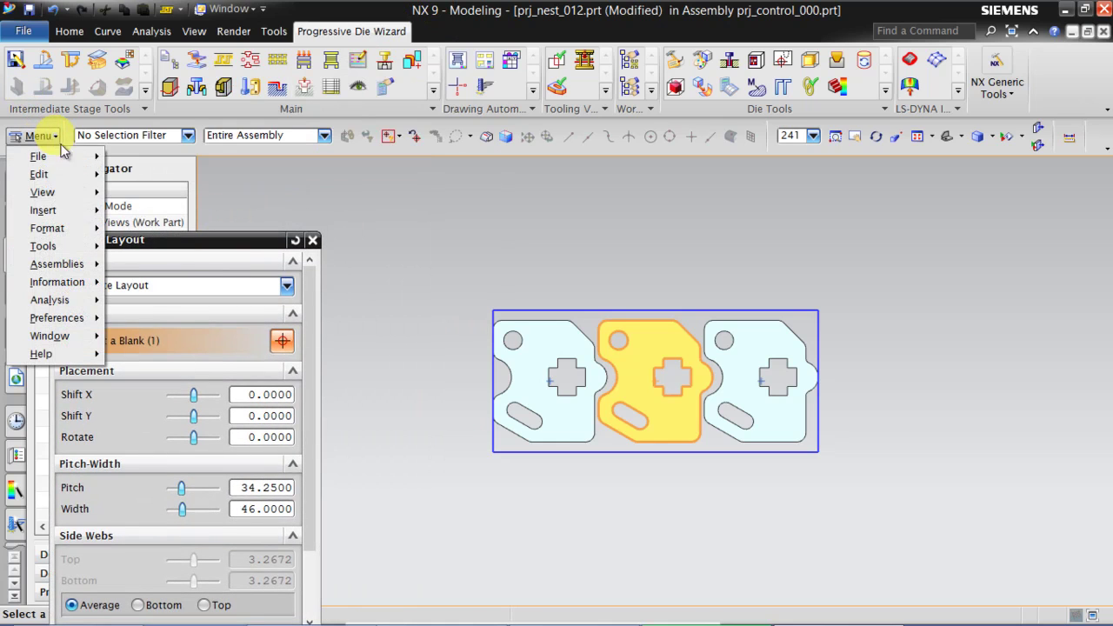
mouse_move(76, 306)
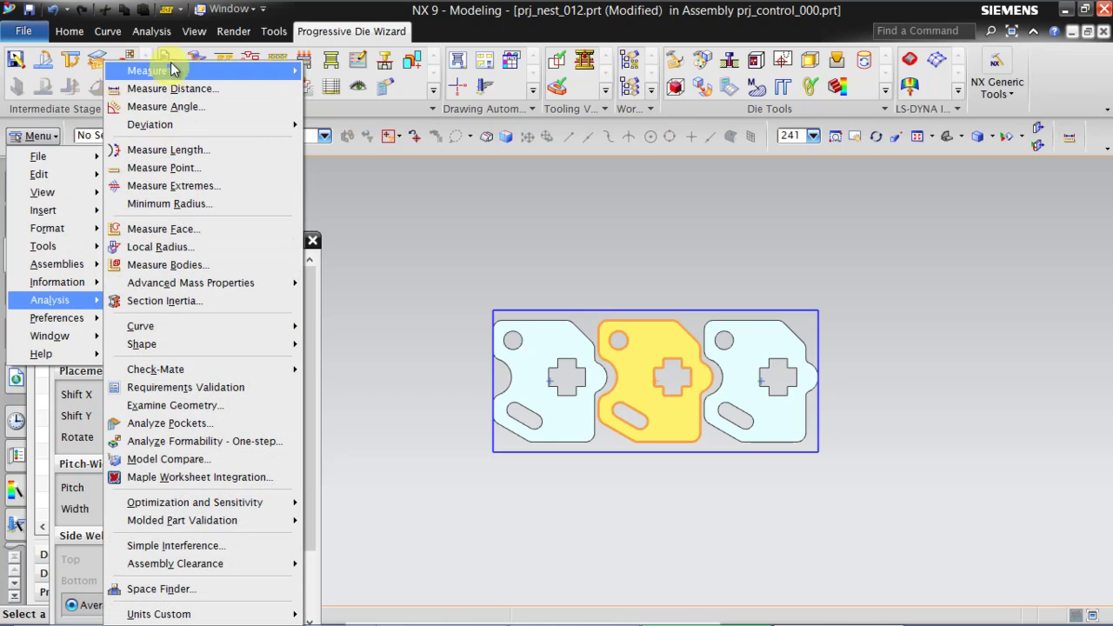
key("Escape")
middle_click(534, 299)
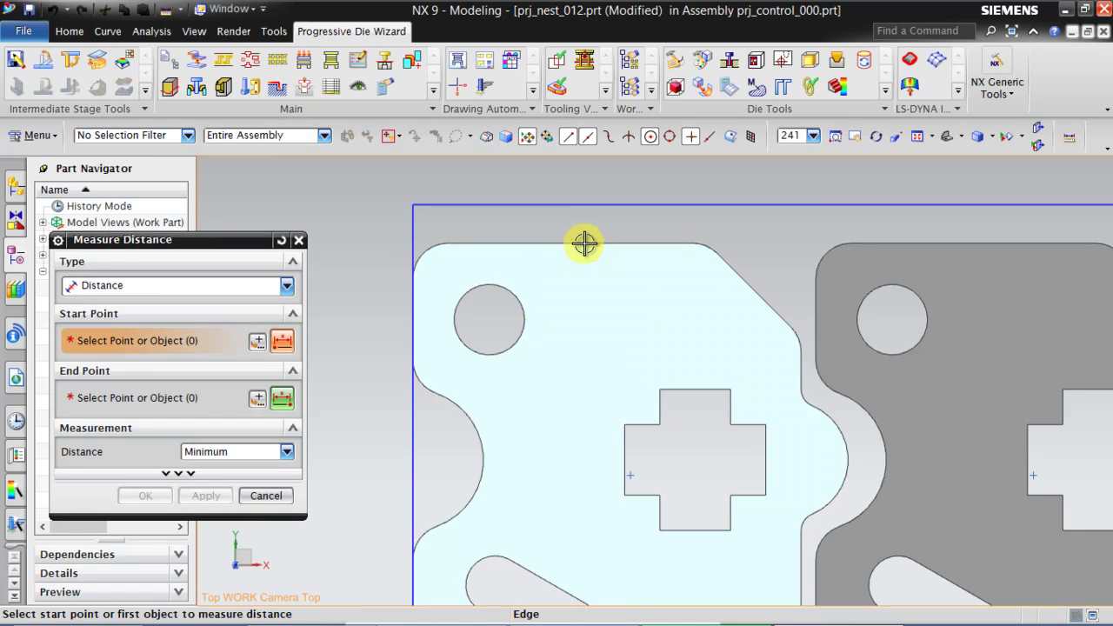
left_click(583, 243)
left_click(584, 206)
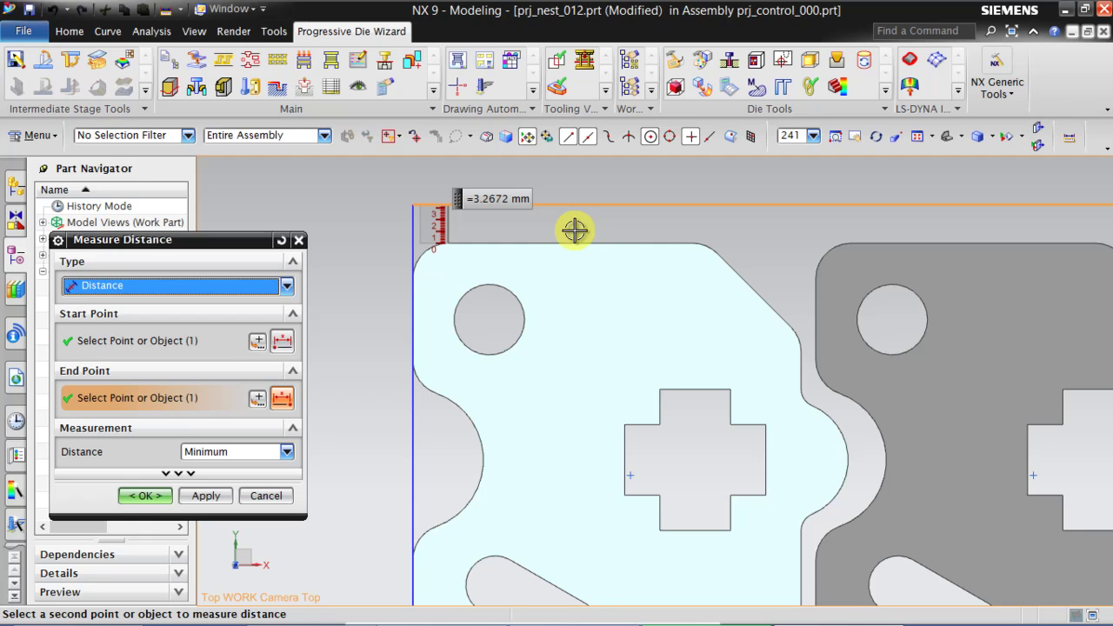
left_click(145, 496)
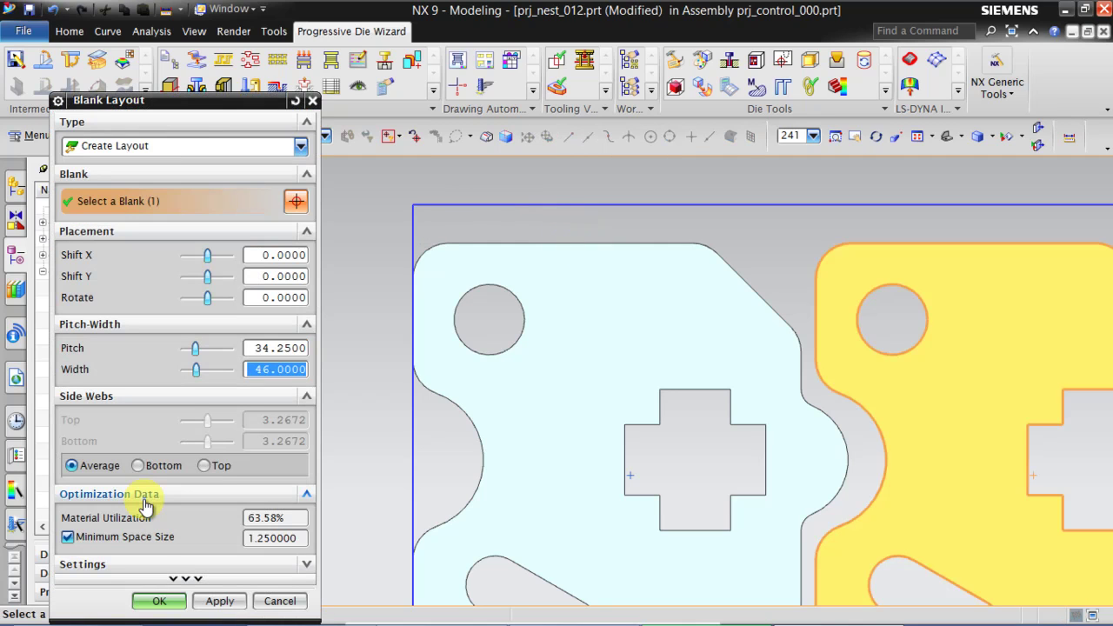
left_click(156, 601)
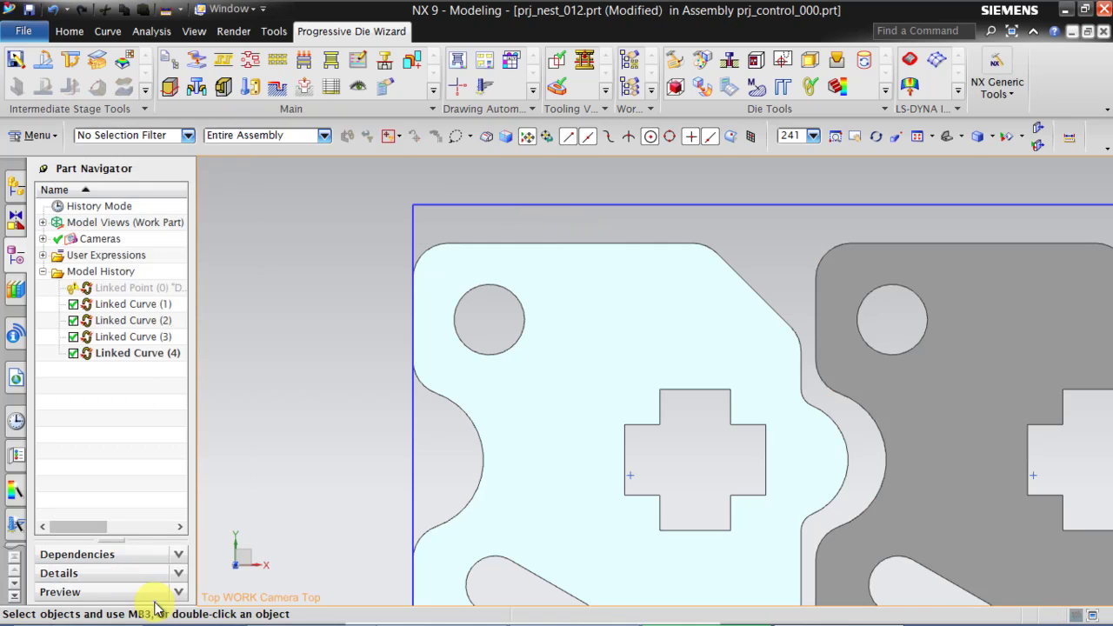
Start Scrap Design on the blank layout and set its type to Create.
key("ctrl+f")
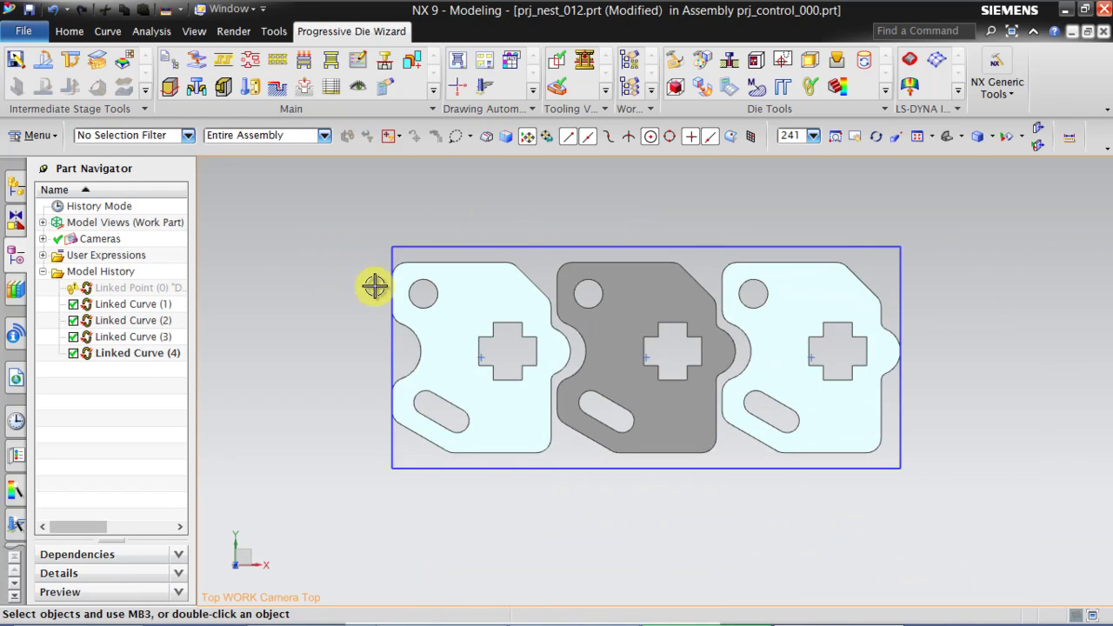
left_click(250, 58)
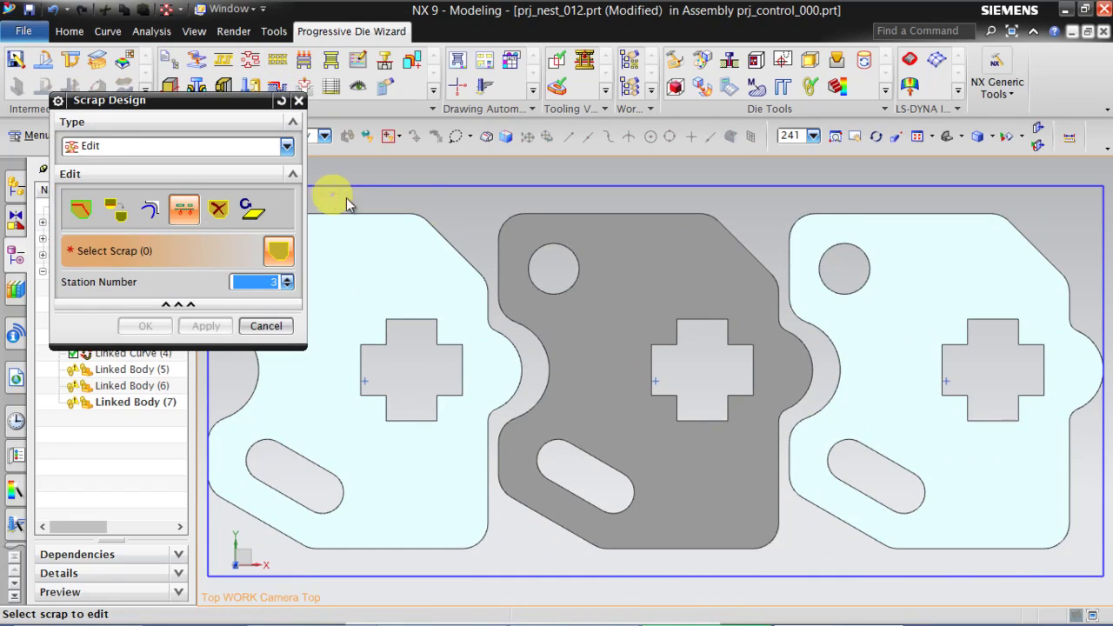
scroll(746, 206, "down", 3)
scroll(739, 209, "up", 2)
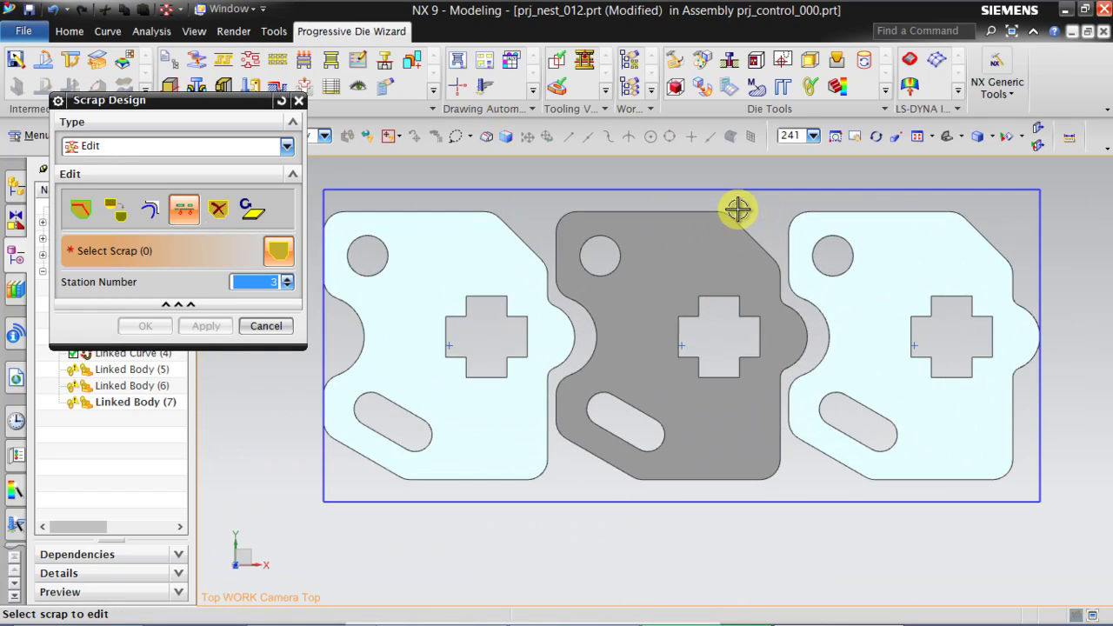
left_click(97, 150)
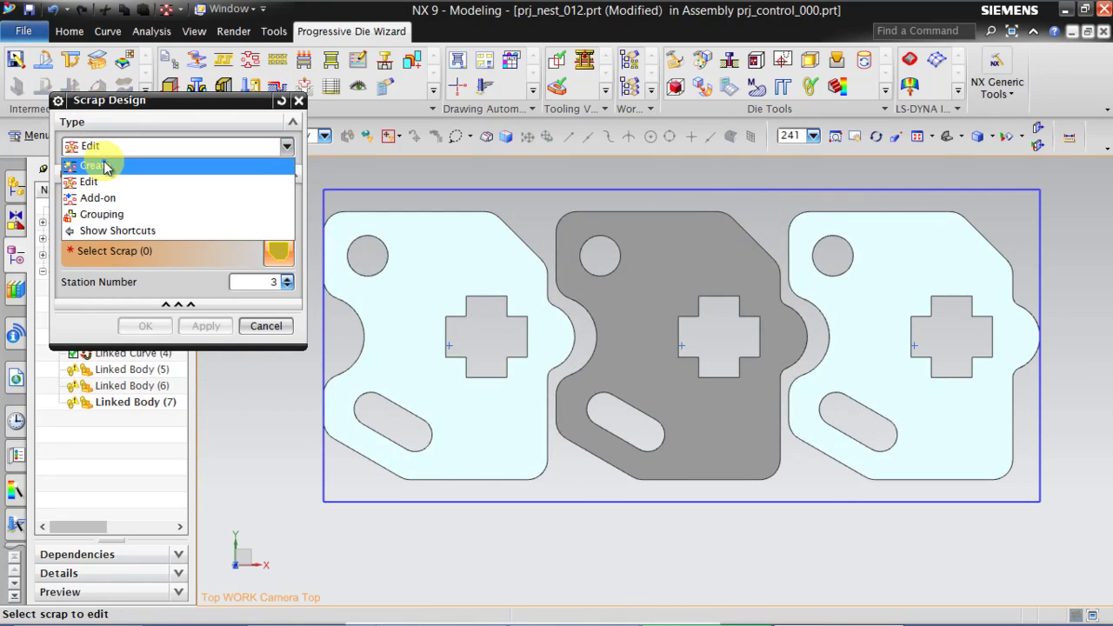
left_click(104, 163)
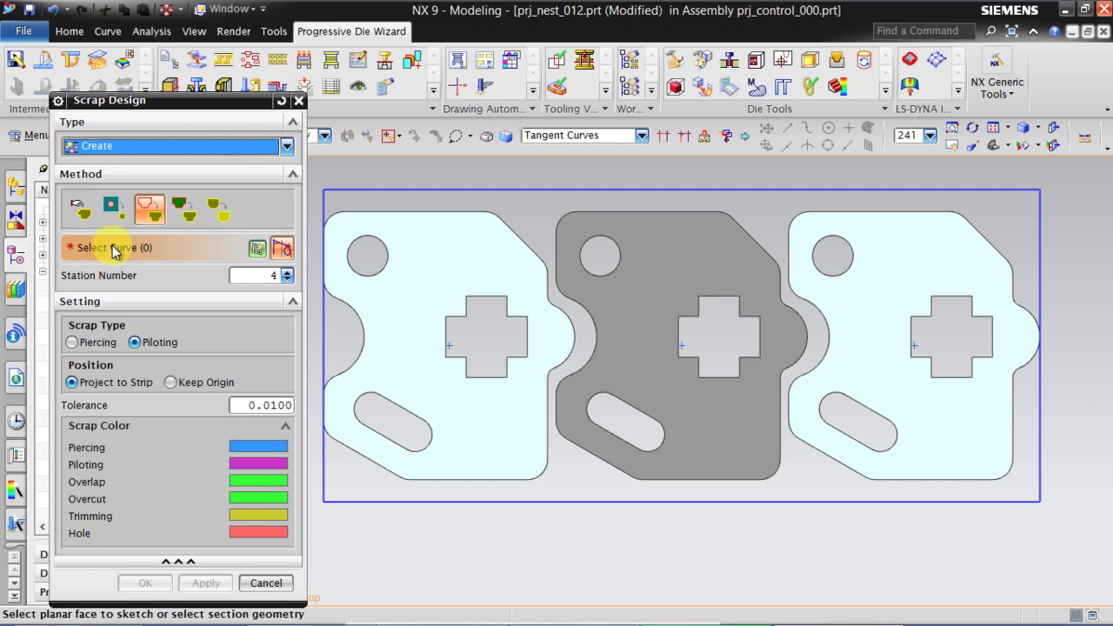
Set the station number for the new scraps to 4.
left_click(437, 254)
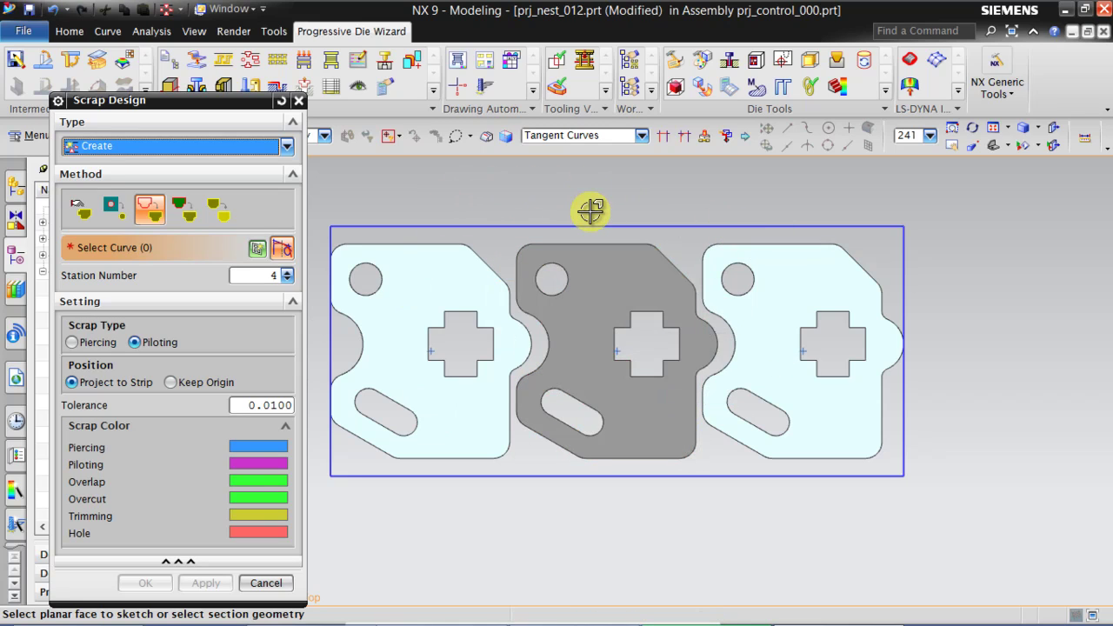
scroll(590, 211, "up", 1)
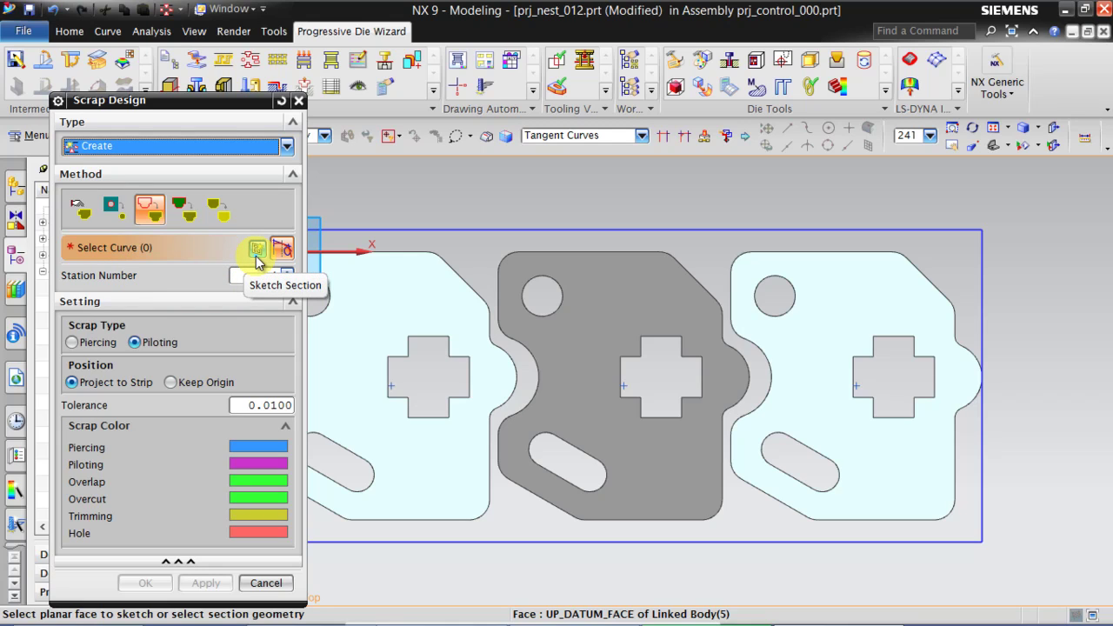
left_click(274, 276)
key("BackSpace")
type("4")
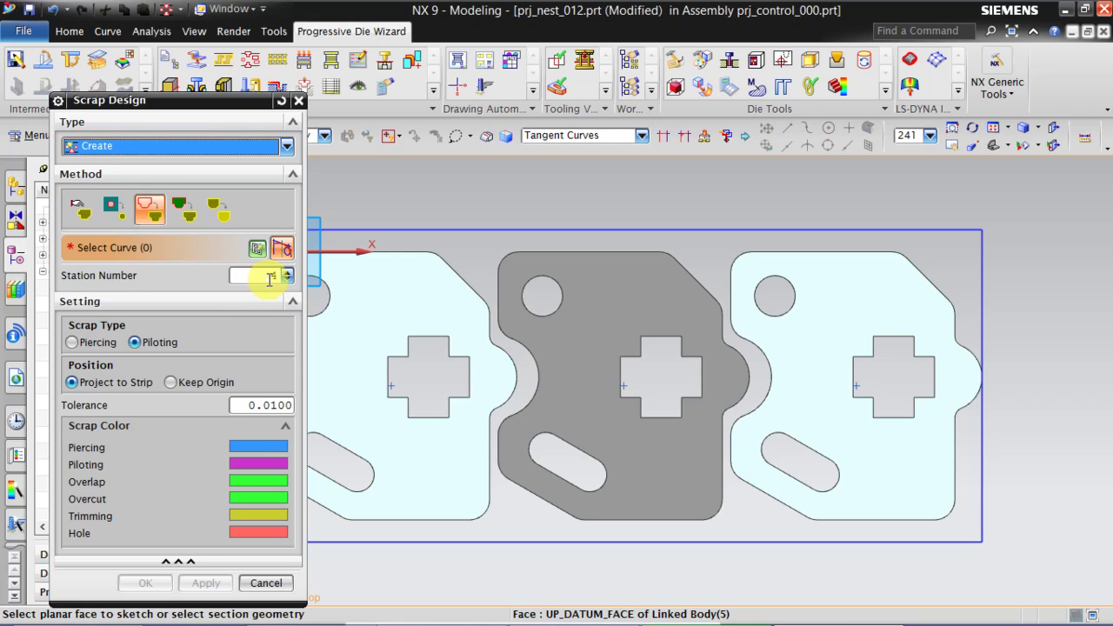
left_click(287, 272)
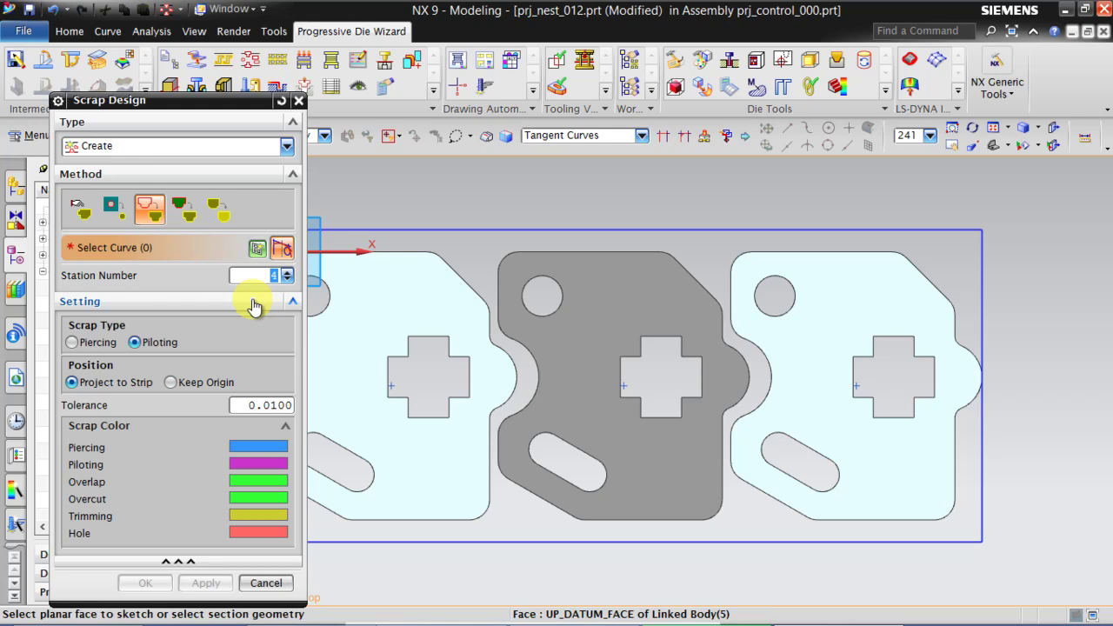
Set the scrap's station number to 1 and its type to Piercing, and start sketching its section.
type("1")
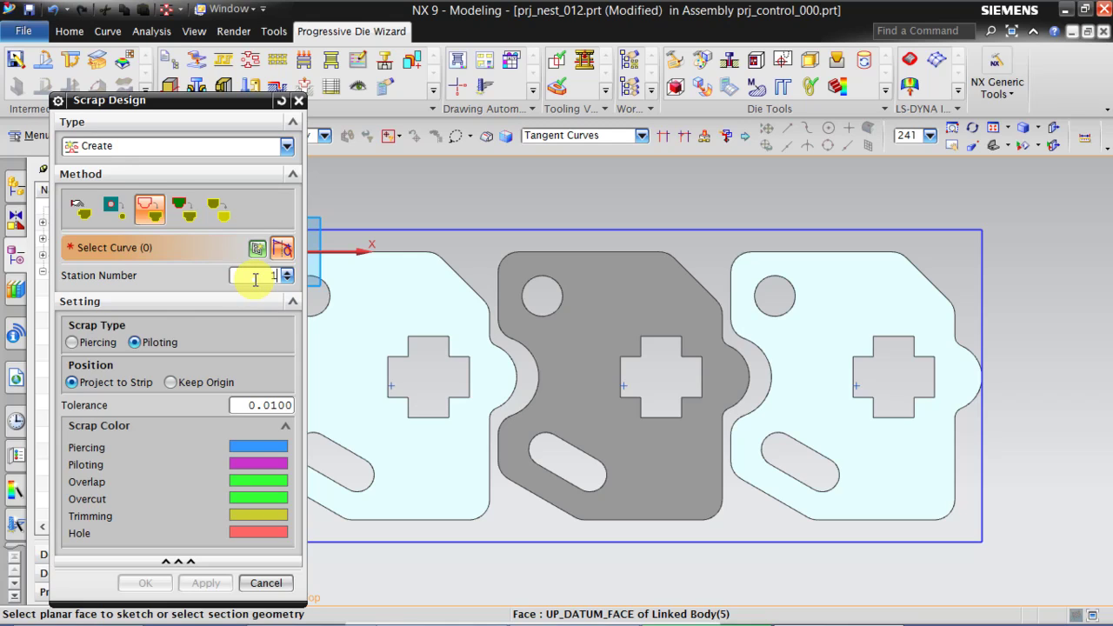
left_click(73, 343)
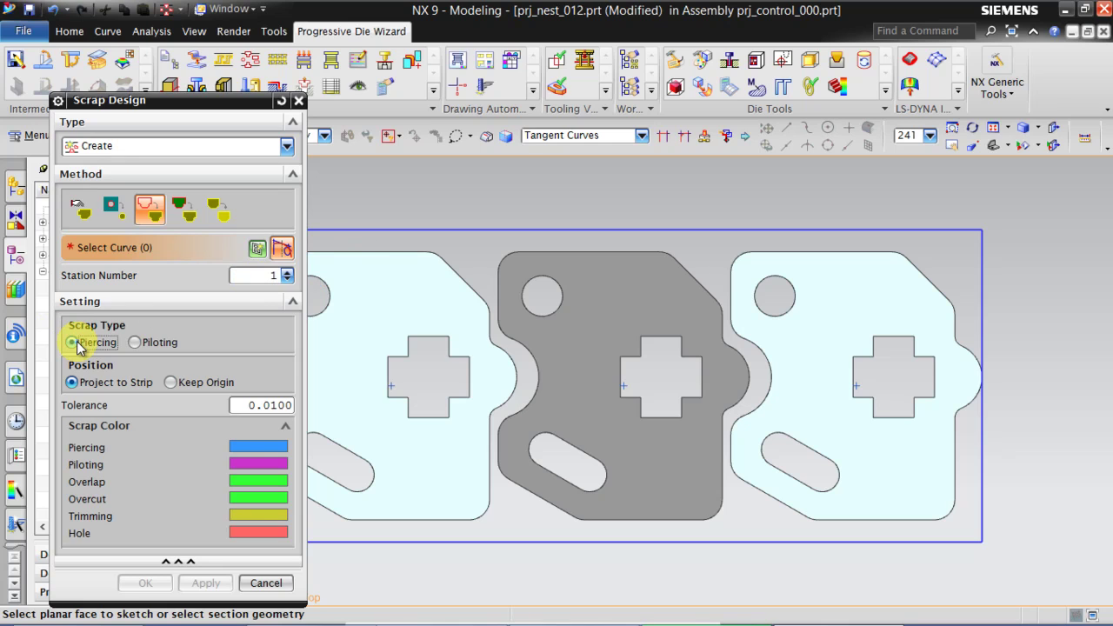
left_click(257, 251)
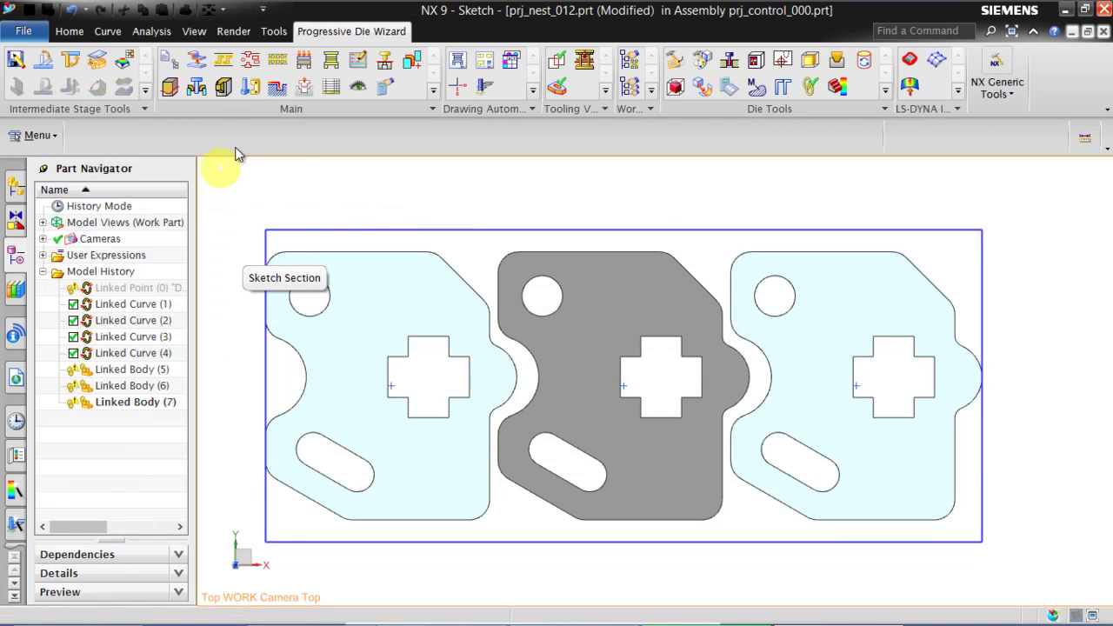
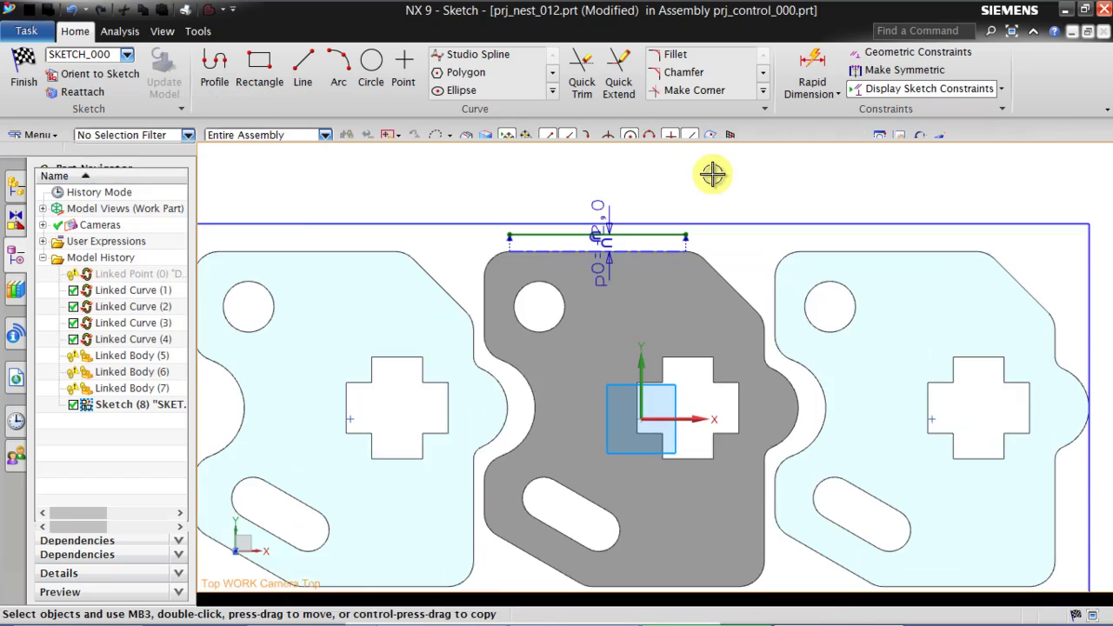
Sketch an open three-sided profile above the middle blank, about 37.5 mm wide with sides about 10 mm and 7 mm long.
scroll(713, 174, "up", 3)
scroll(824, 243, "down", 1)
scroll(793, 180, "up", 1)
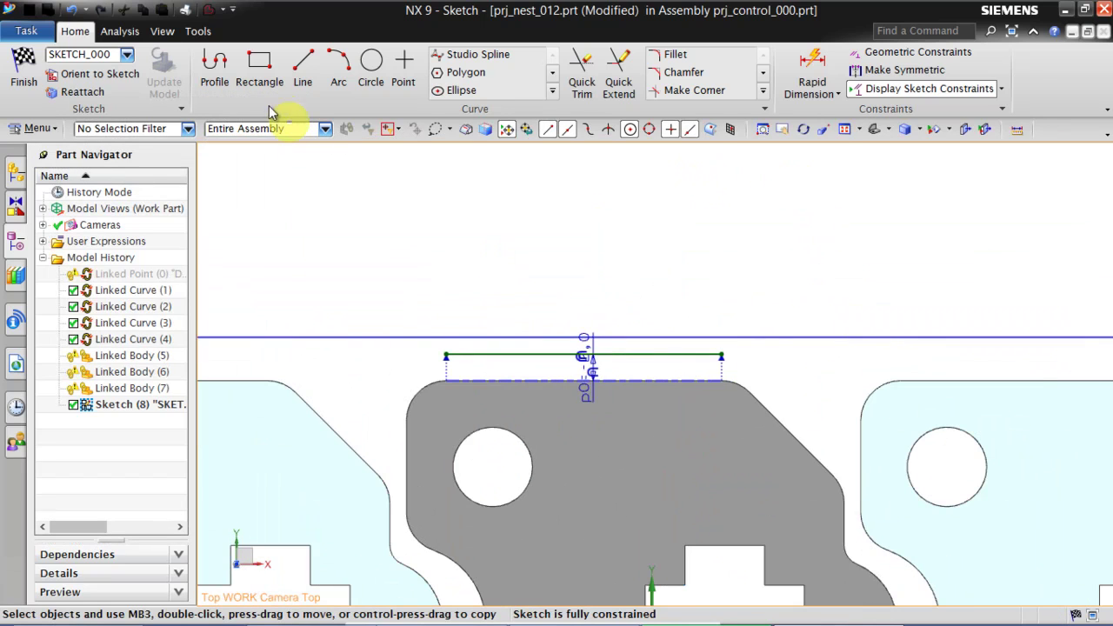
left_click(210, 70)
left_click(373, 402)
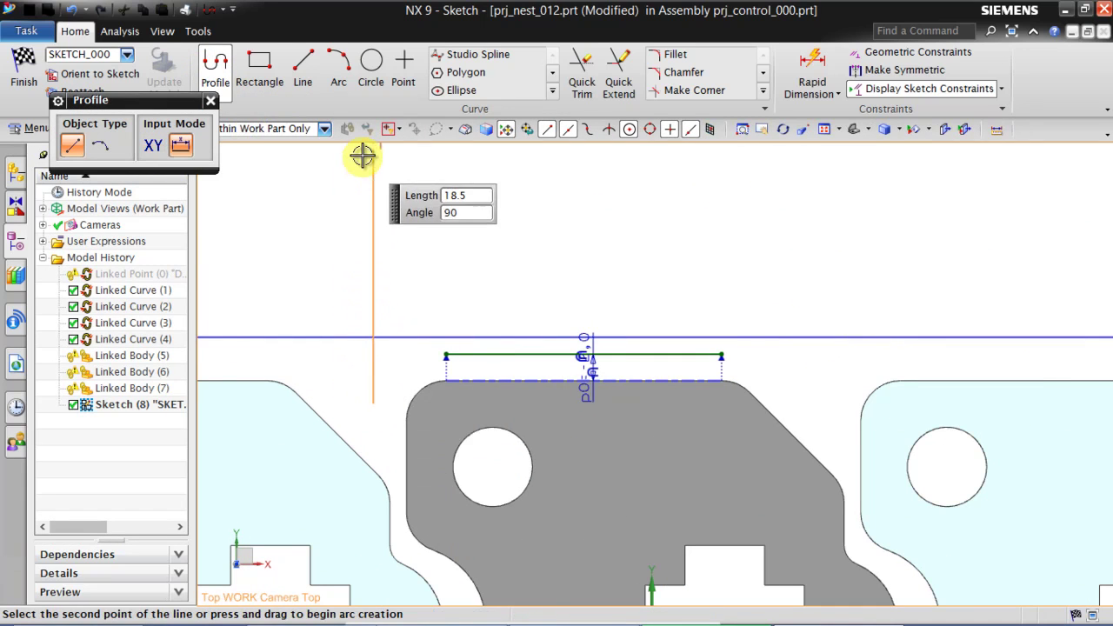
left_click(373, 272)
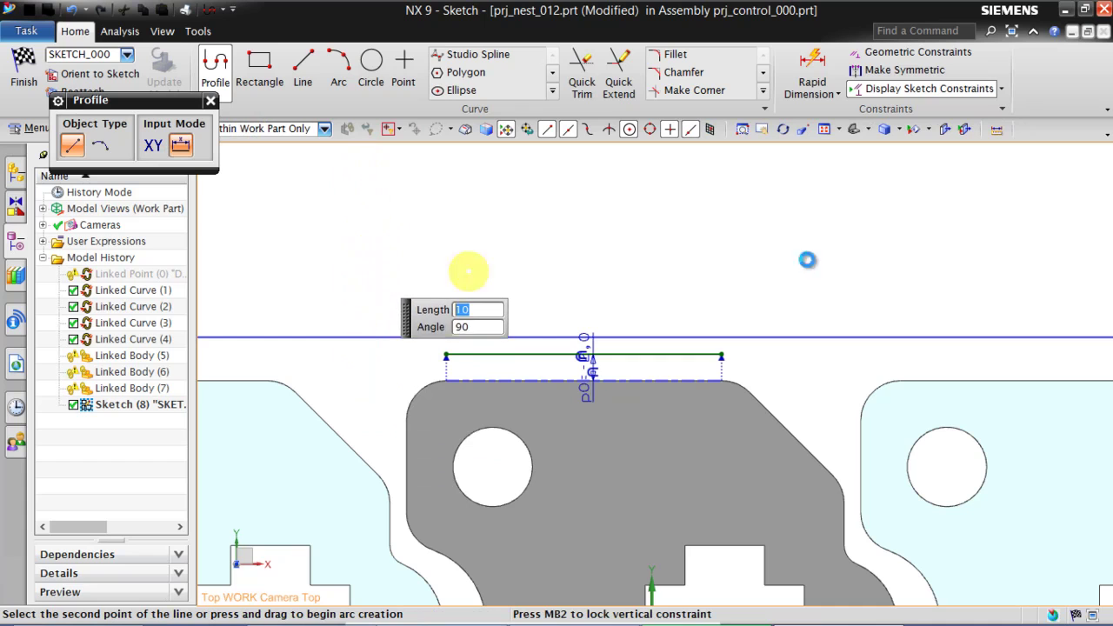
left_click(872, 271)
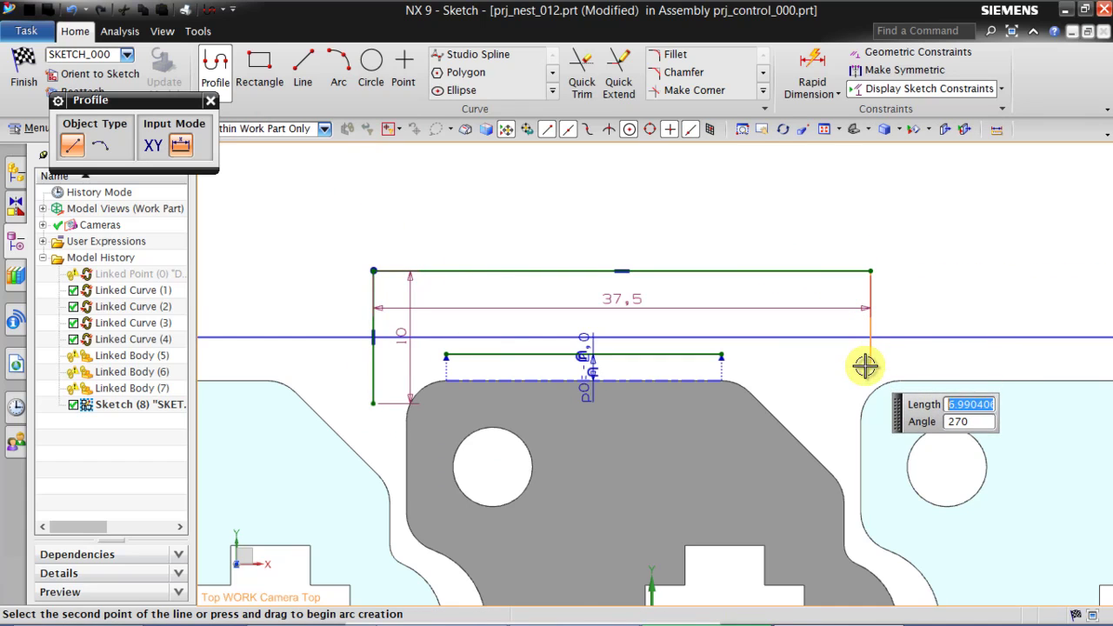
left_click(871, 363)
key("Escape")
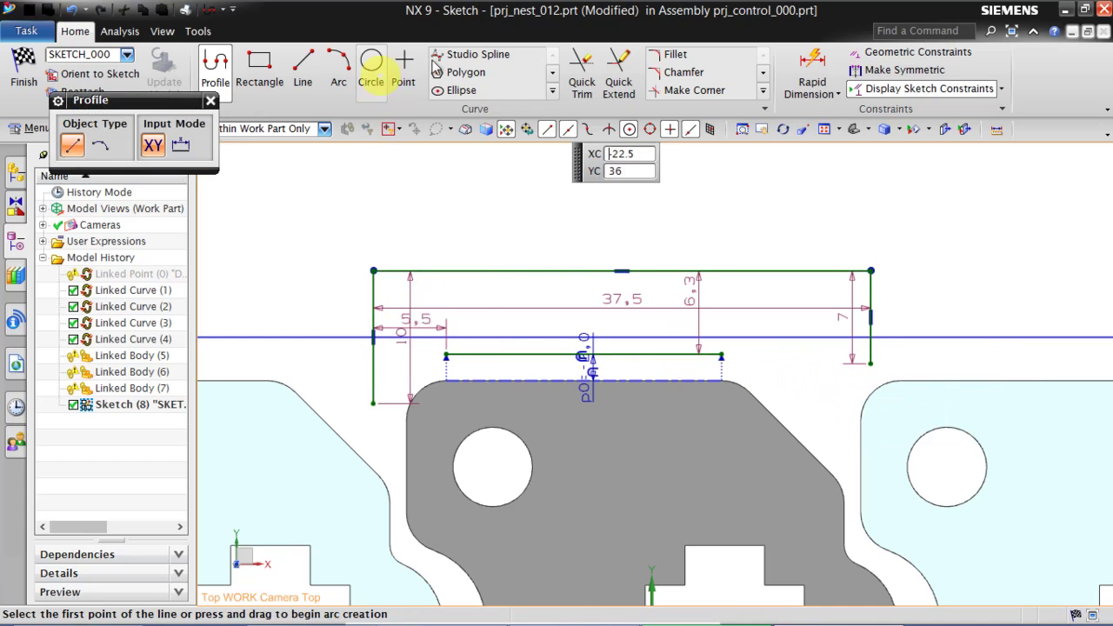
Apply a Point On Curve constraint to align the profile's right vertical line with the right-hand blank's left straight edge.
left_click(913, 54)
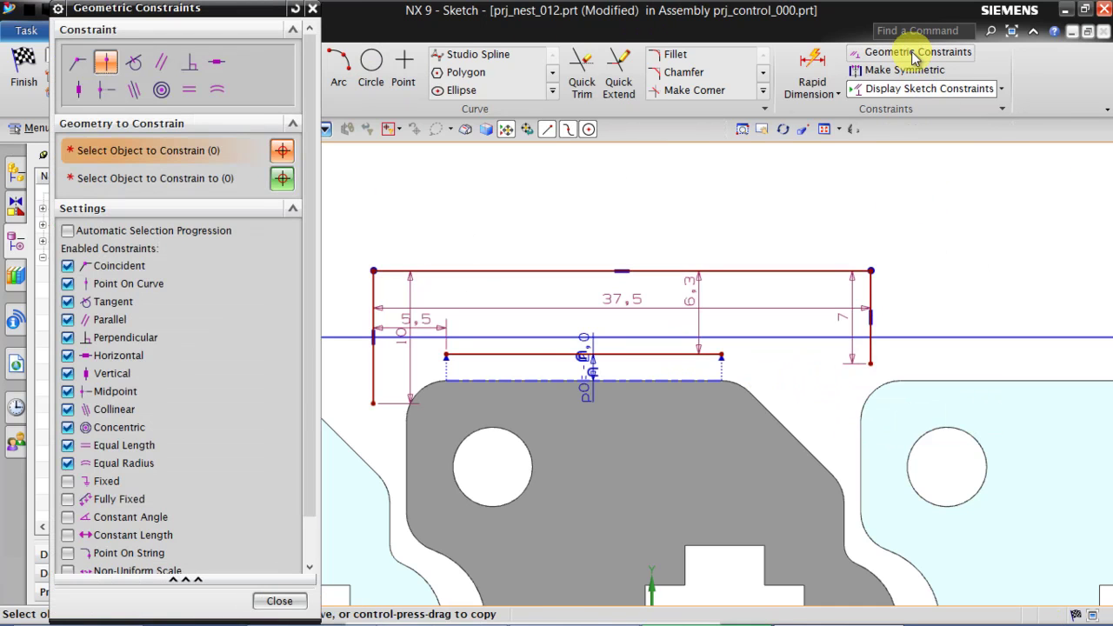
left_click(869, 293)
left_click(140, 178)
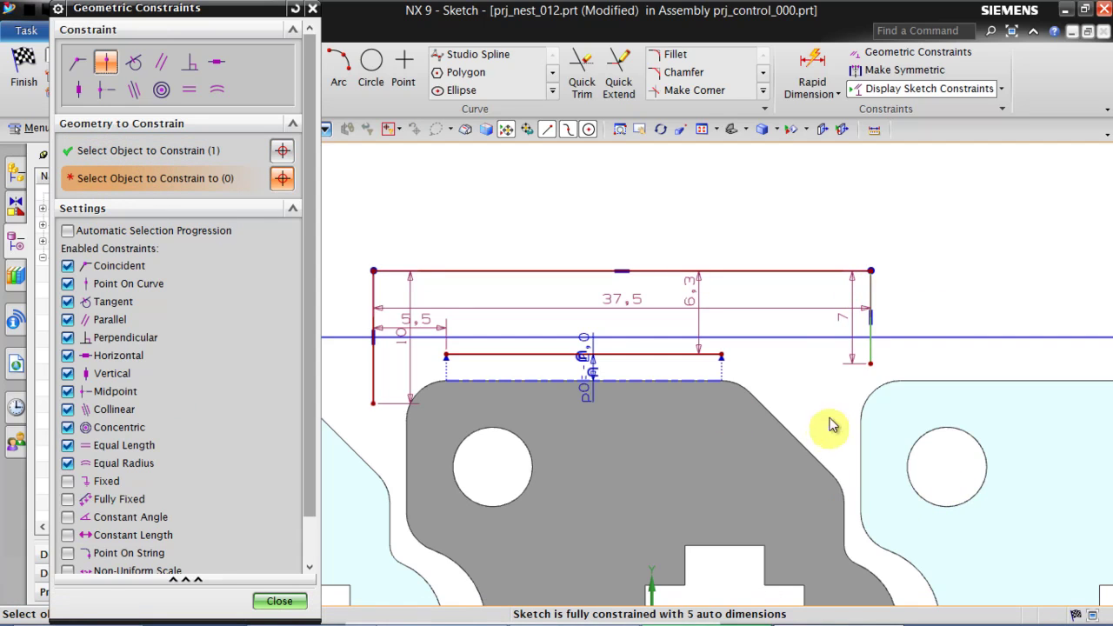
left_click(858, 429)
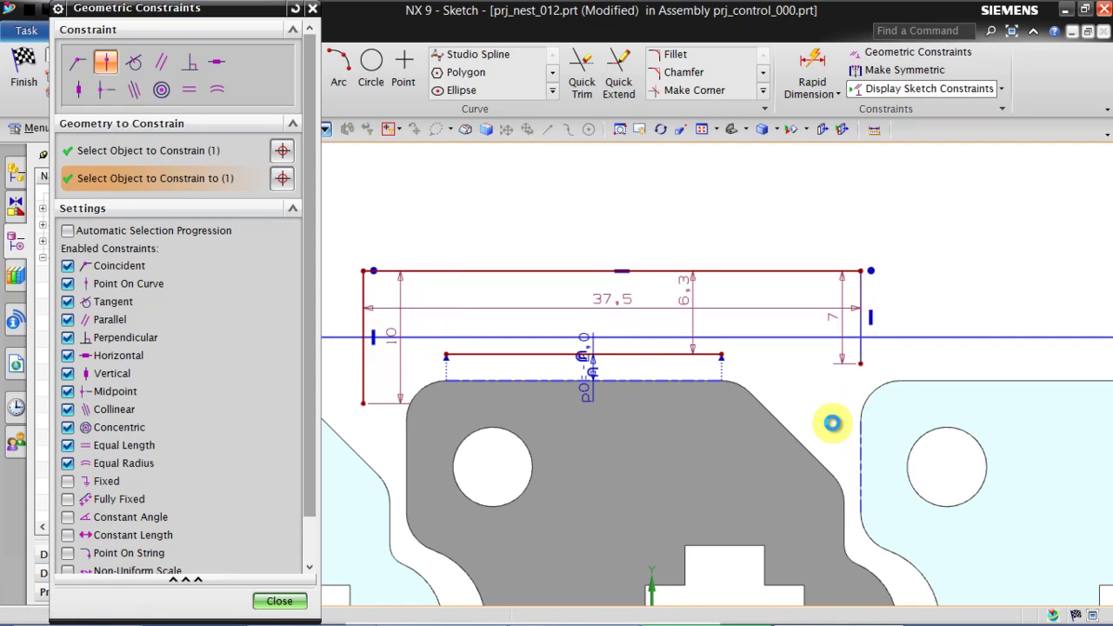
left_click(278, 601)
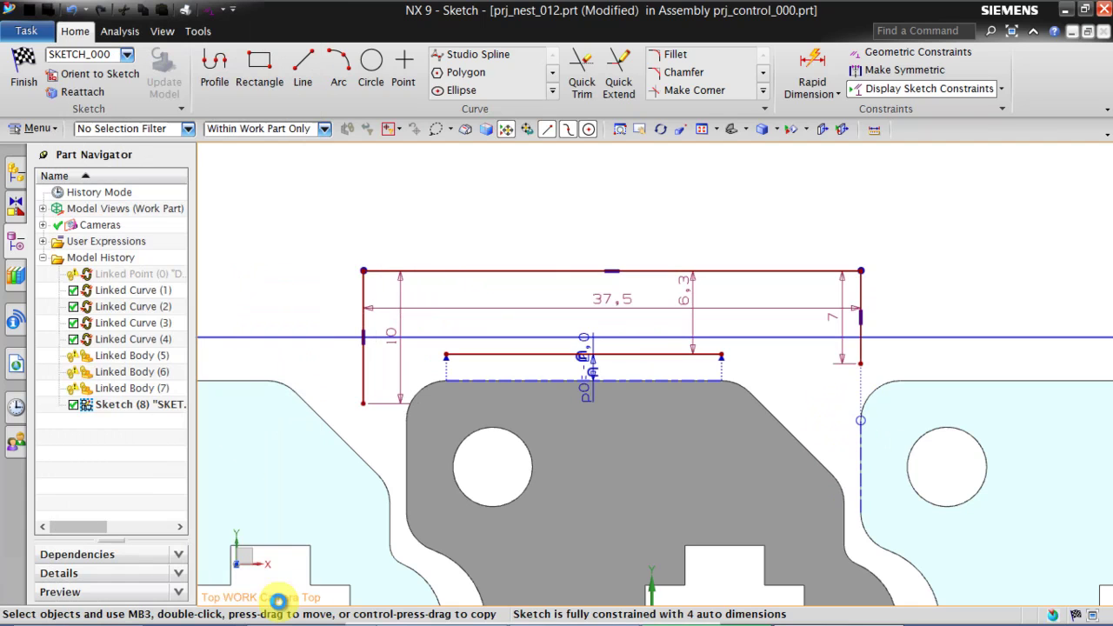
From the right vertical line's lower end, draw a horizontal line about 1.5 mm long and a 2.5 mm line slanting up at about 147°.
left_click(219, 69)
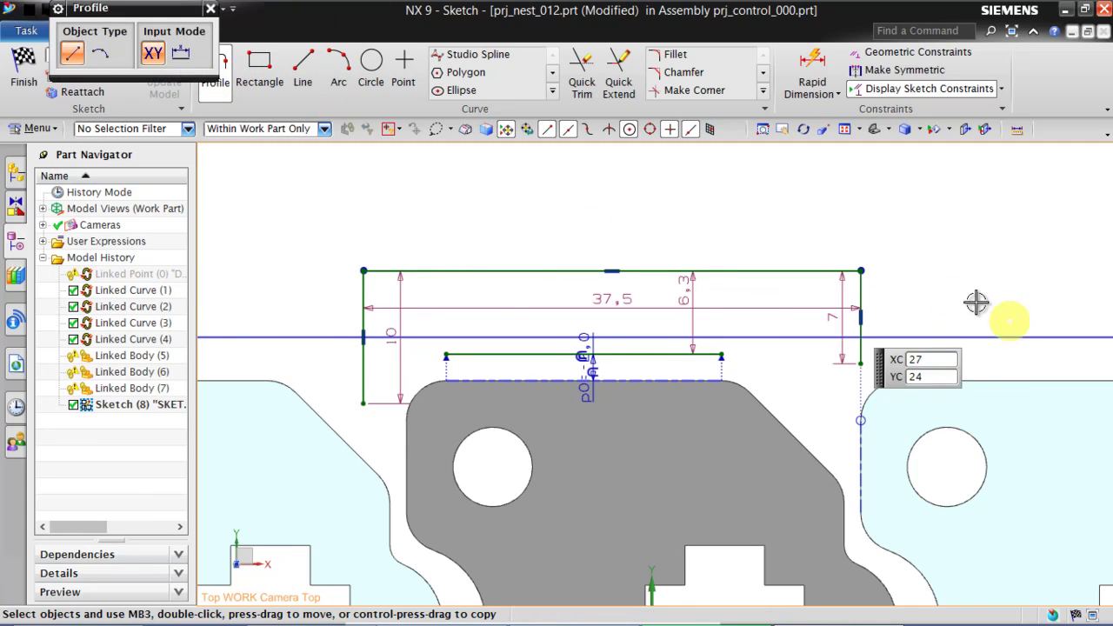
scroll(930, 330, "up", 6)
scroll(805, 400, "down", 3)
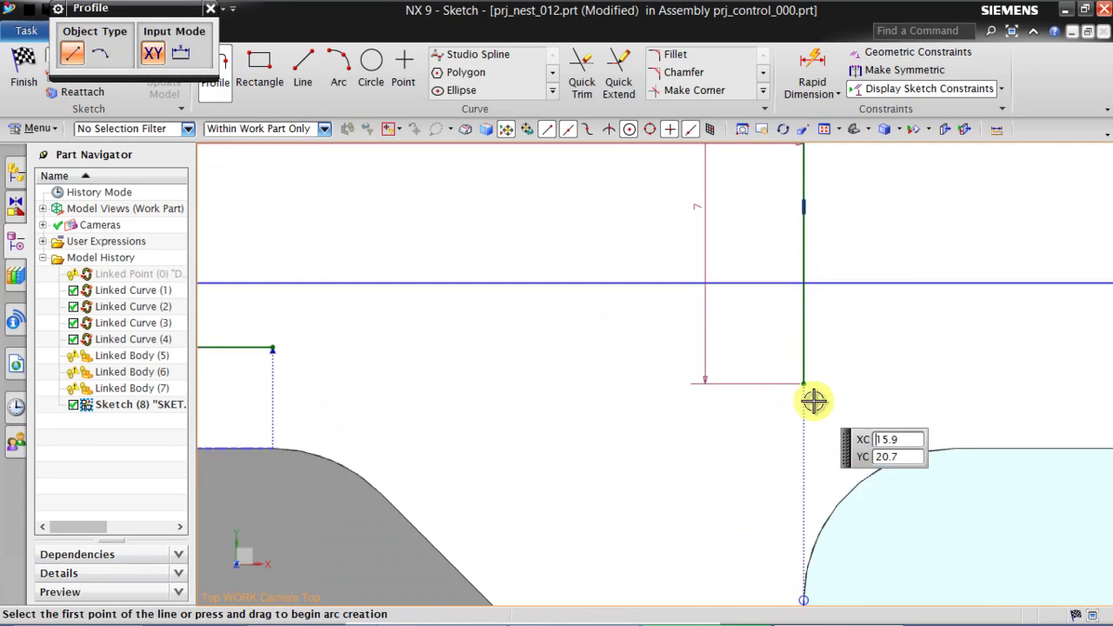
left_click(806, 388)
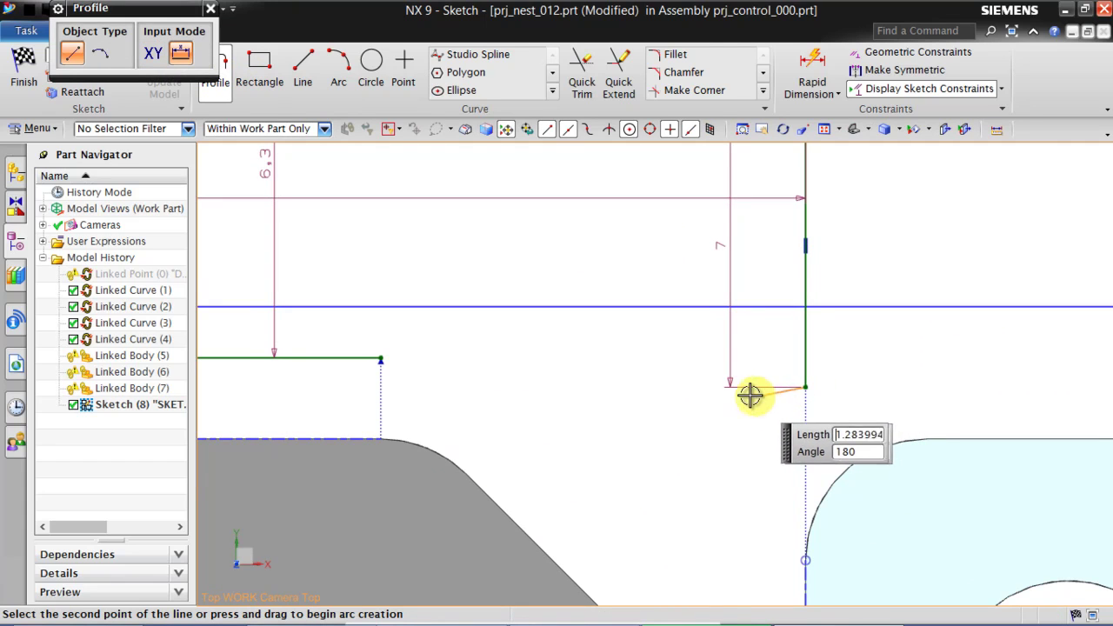
type("1.7")
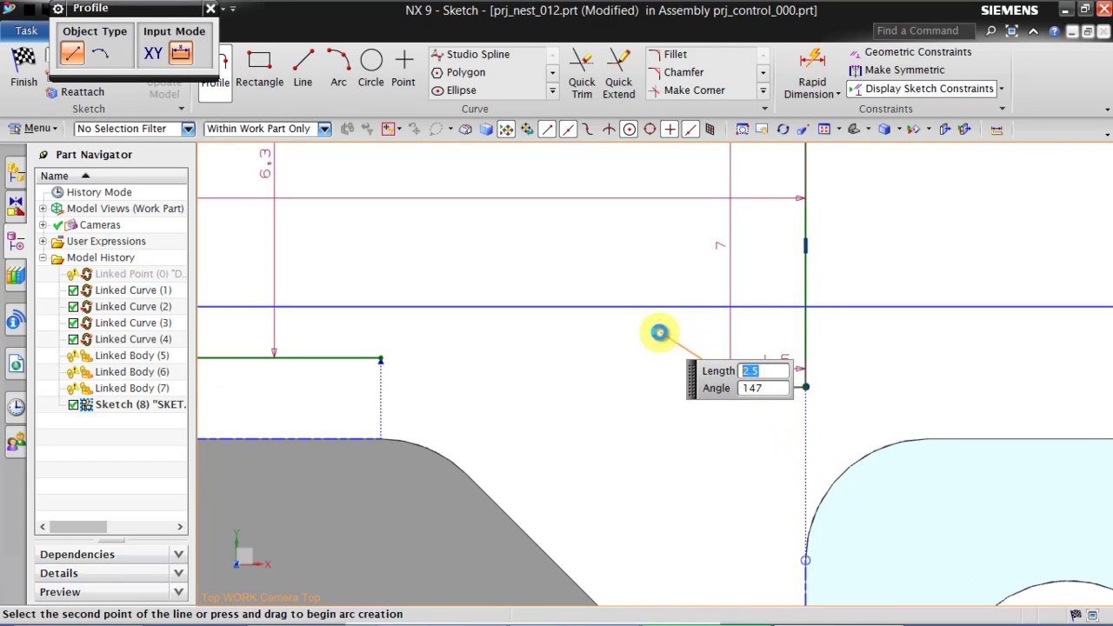
left_click(661, 331)
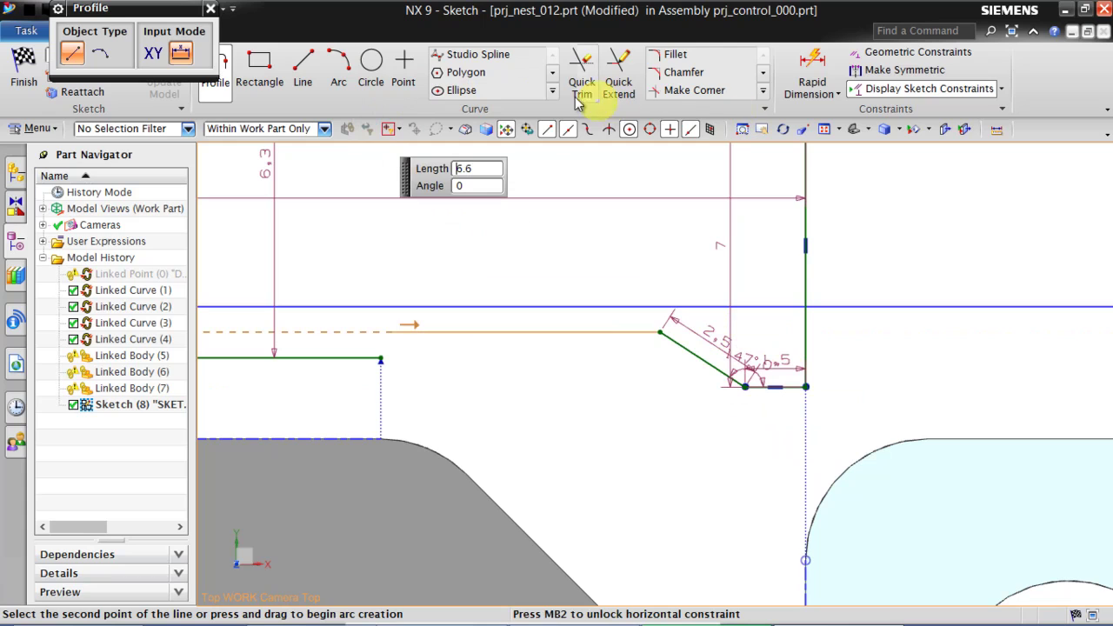
Join the offset line above the middle blank to the slanted line with Make Corner.
left_click(714, 93)
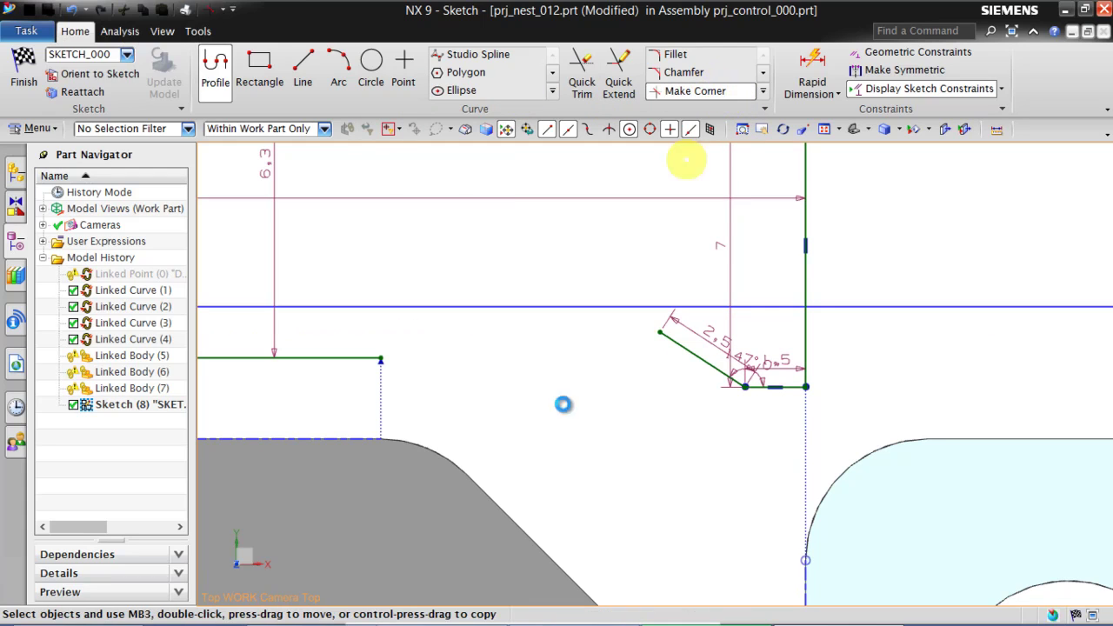
left_click(356, 358)
left_click(726, 375)
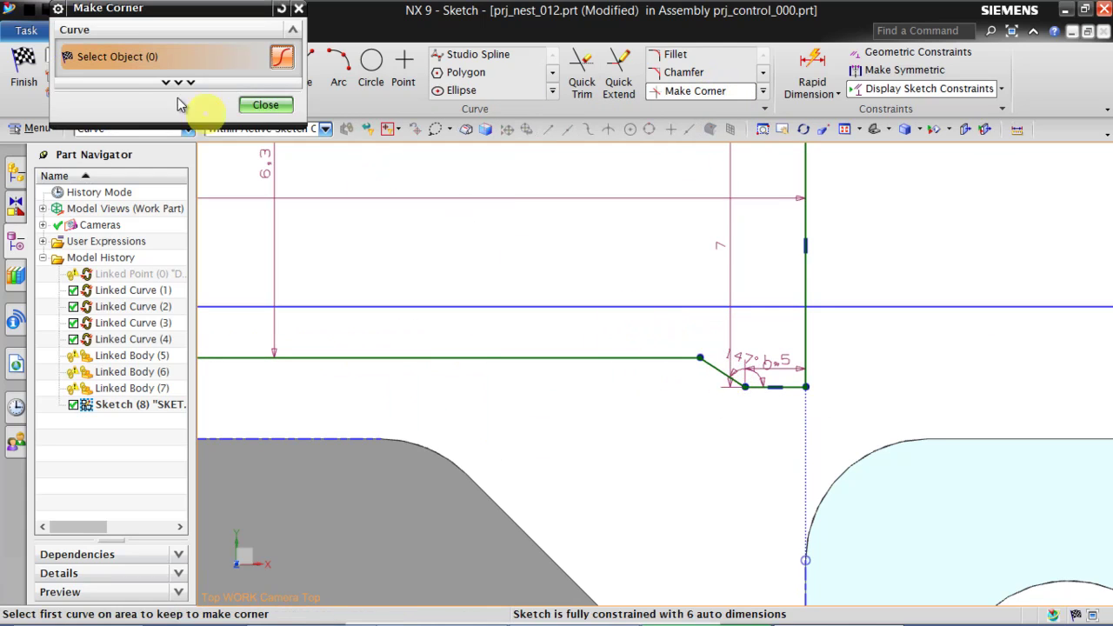
left_click(265, 106)
scroll(666, 378, "down", 2)
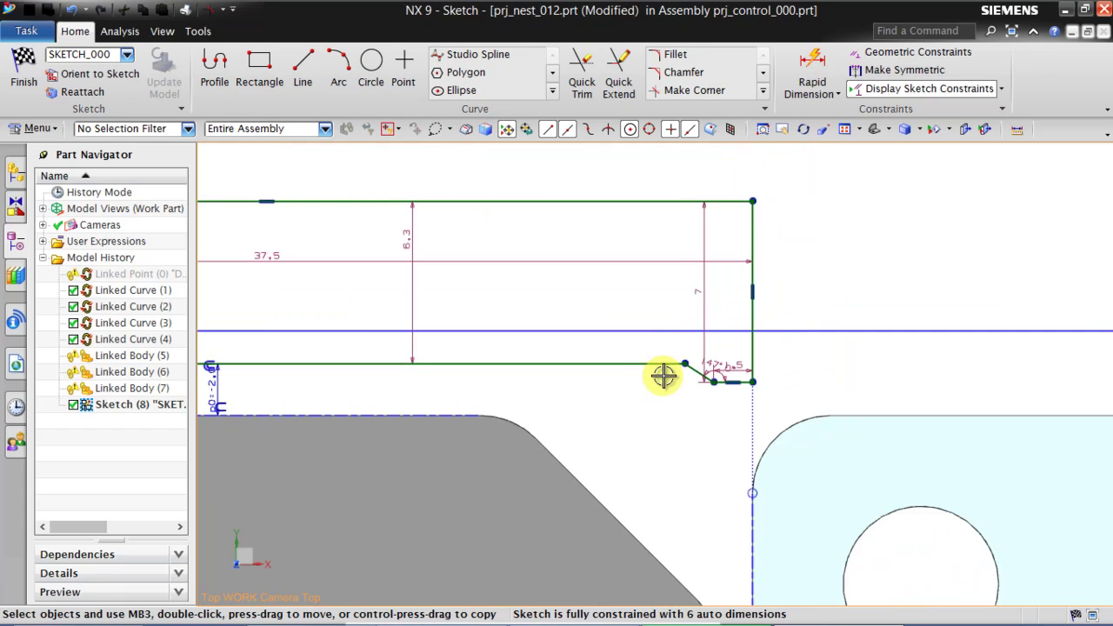
Set the profile's overall width dimension to 34.25 mm.
scroll(800, 379, "down", 3)
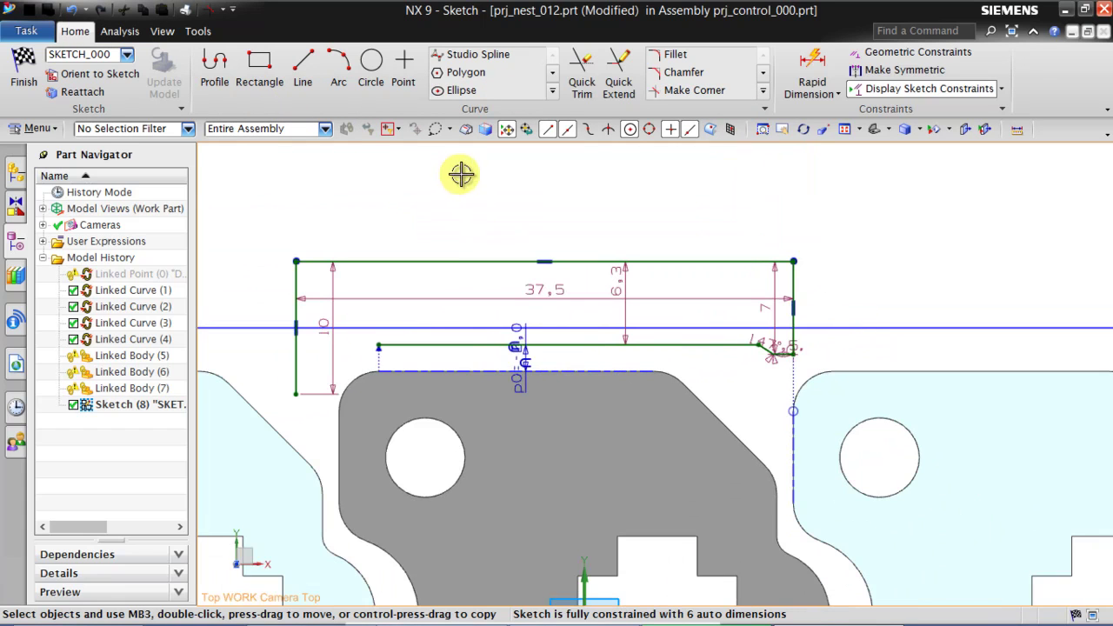
double_click(539, 287)
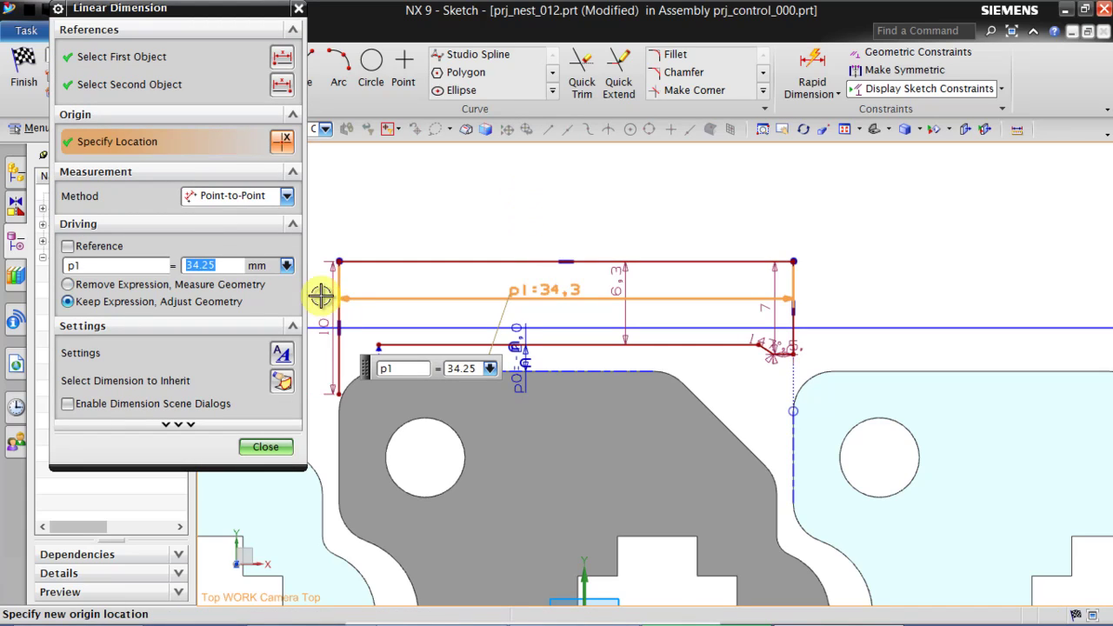
left_click(276, 446)
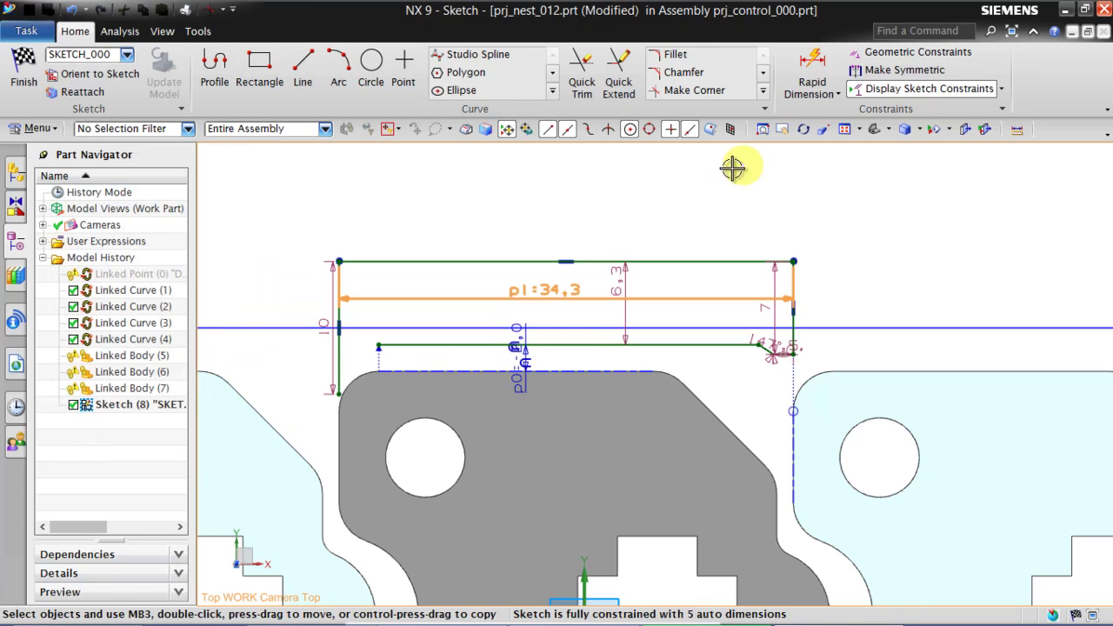
Examine the stepped notch at the profile's lower right end, including its short horizontal and slanted lines.
scroll(894, 270, "up", 2)
scroll(899, 286, "down", 2)
scroll(888, 270, "up", 1)
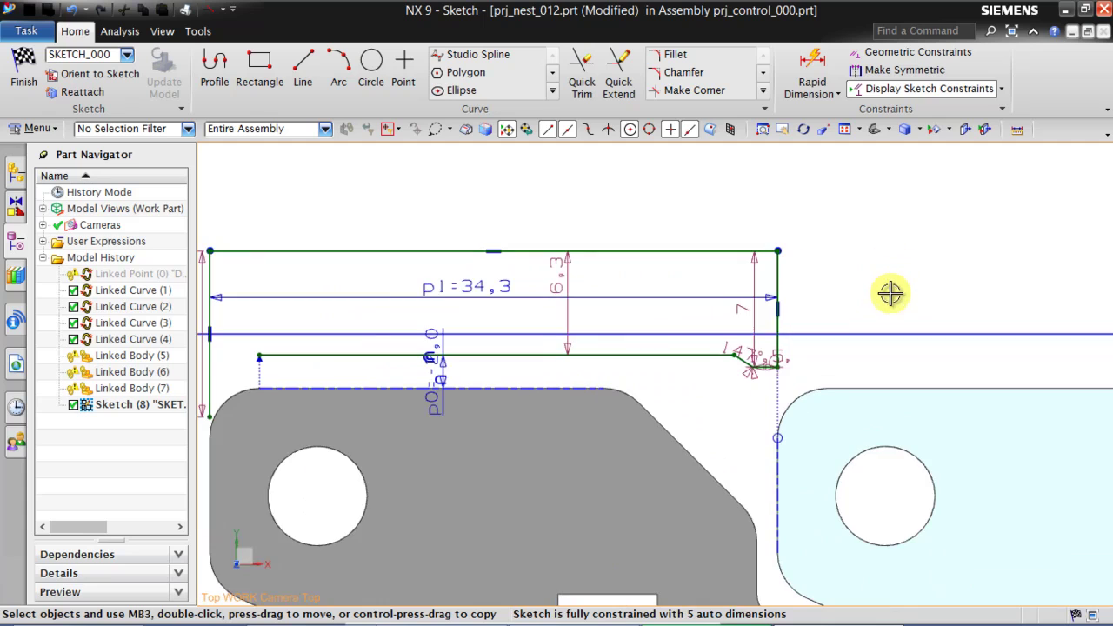
scroll(736, 355, "up", 3)
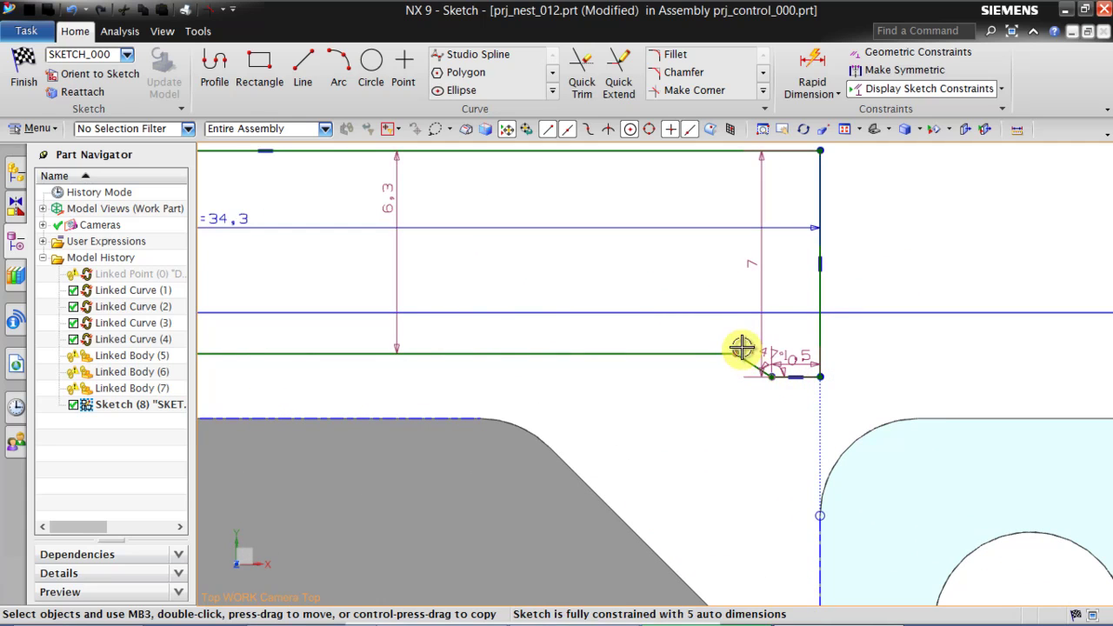
left_click(821, 368)
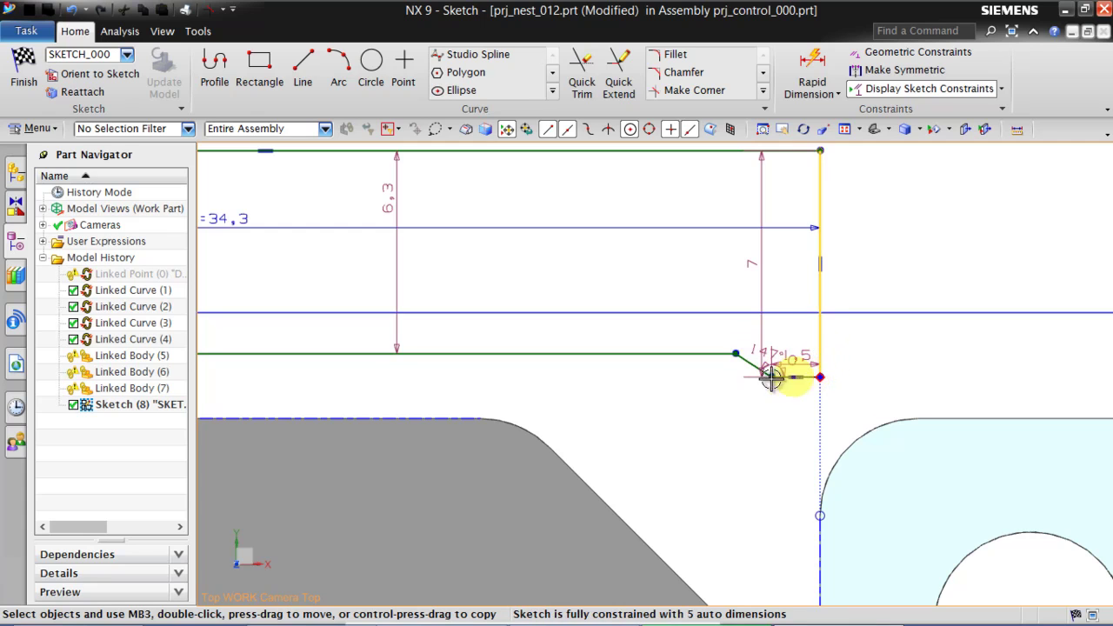
left_click(725, 330)
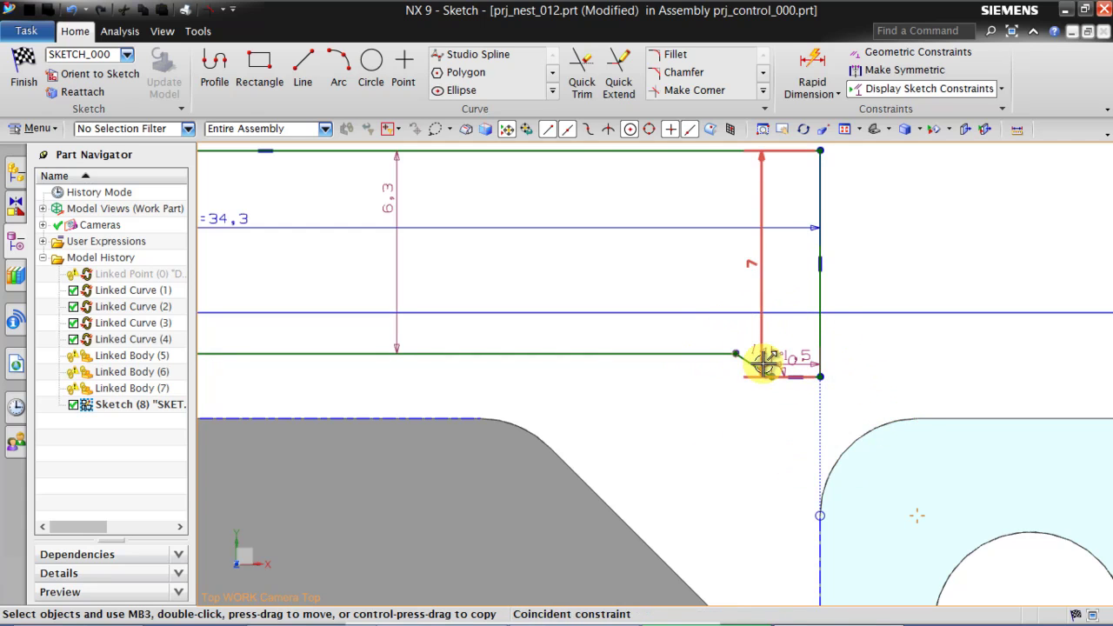
scroll(852, 360, "up", 4)
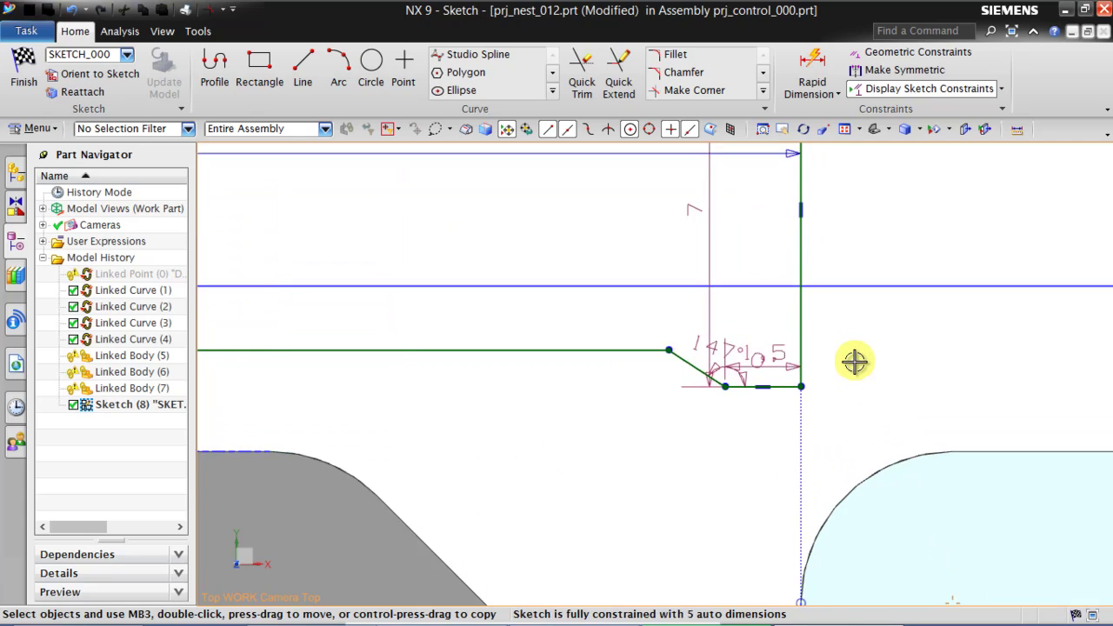
left_click(661, 252)
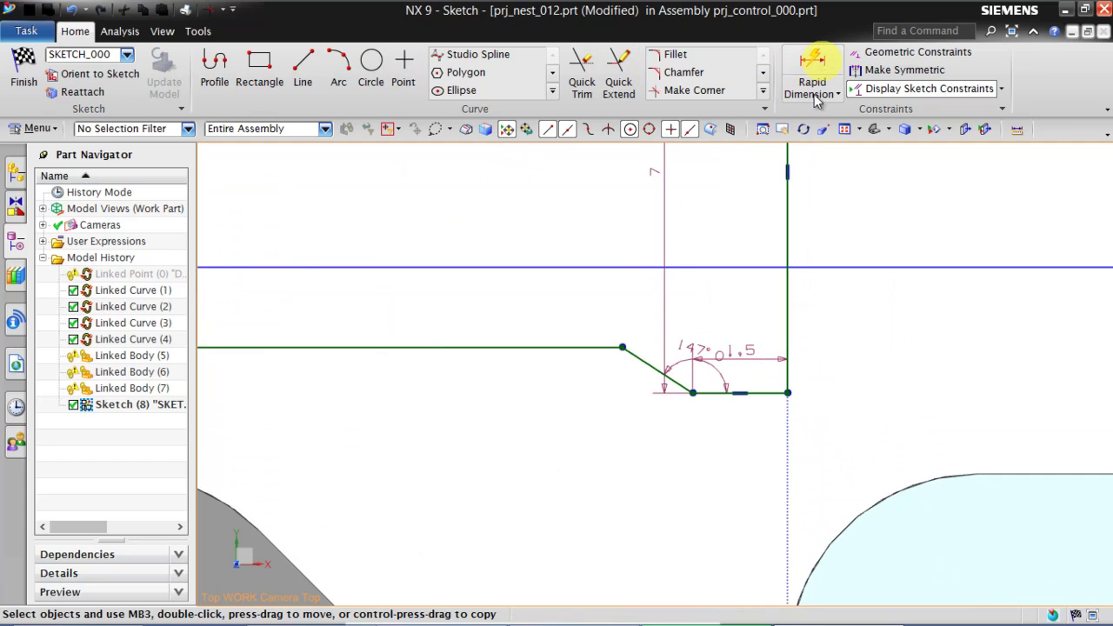
Dimension the vertical distance between the long lower line and the short horizontal line of the notch with Rapid Dimension.
left_click(814, 93)
left_click(592, 347)
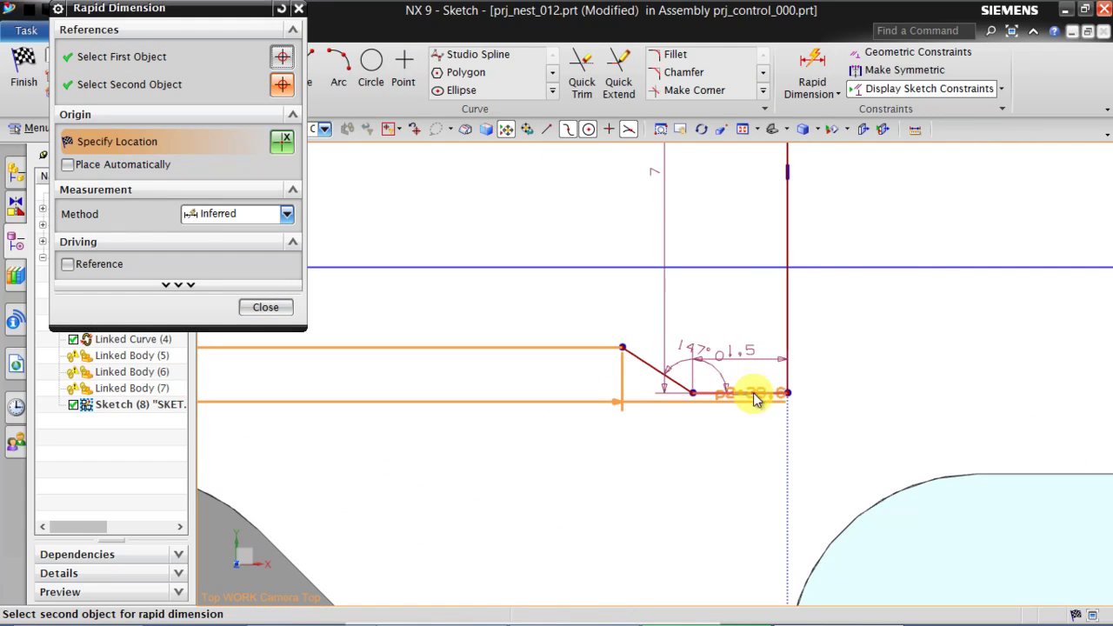
left_click(899, 348)
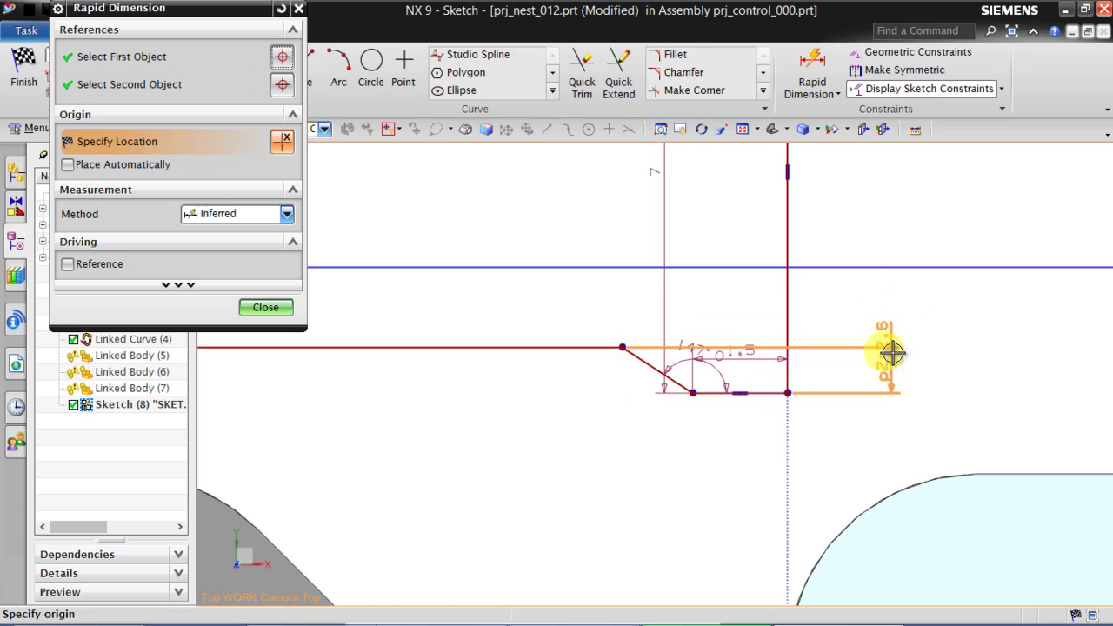
left_click(905, 374)
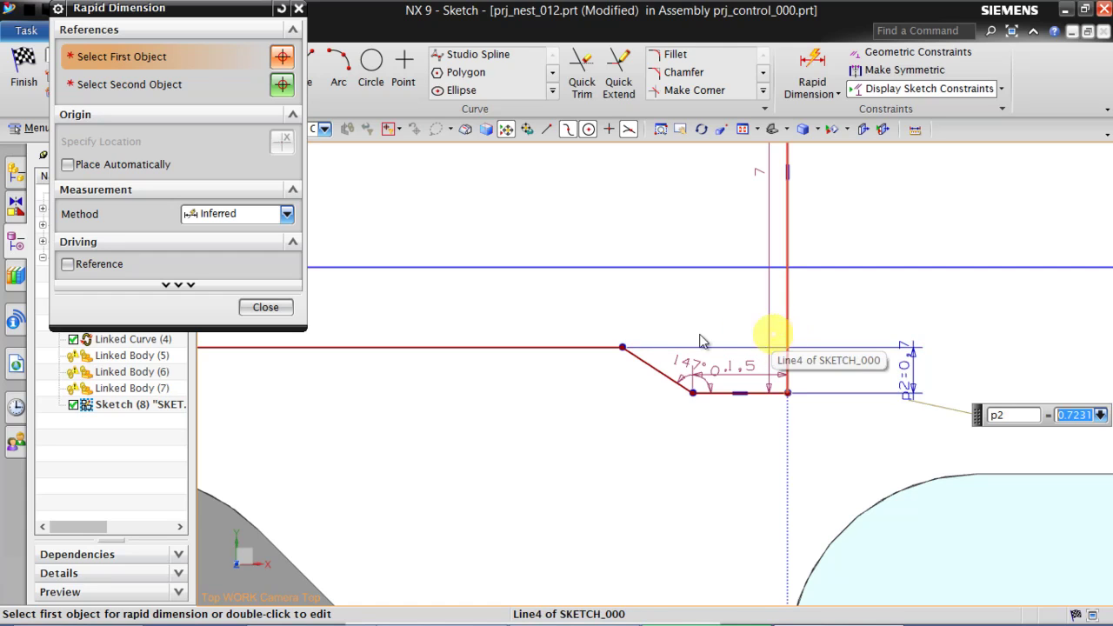
scroll(670, 305, "down", 5)
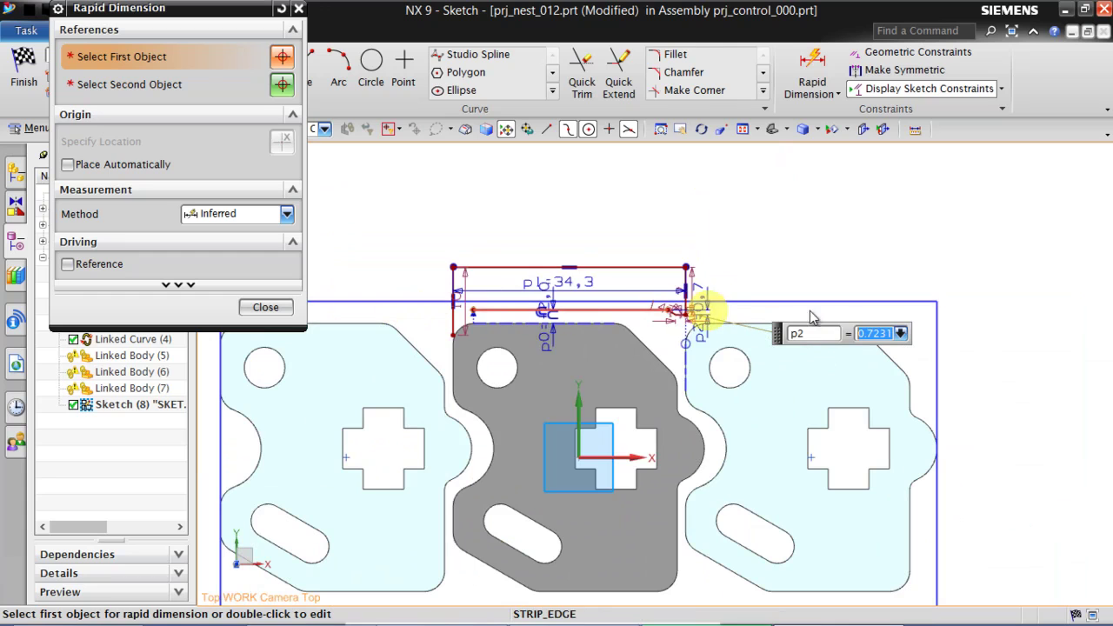
scroll(715, 350, "up", 5)
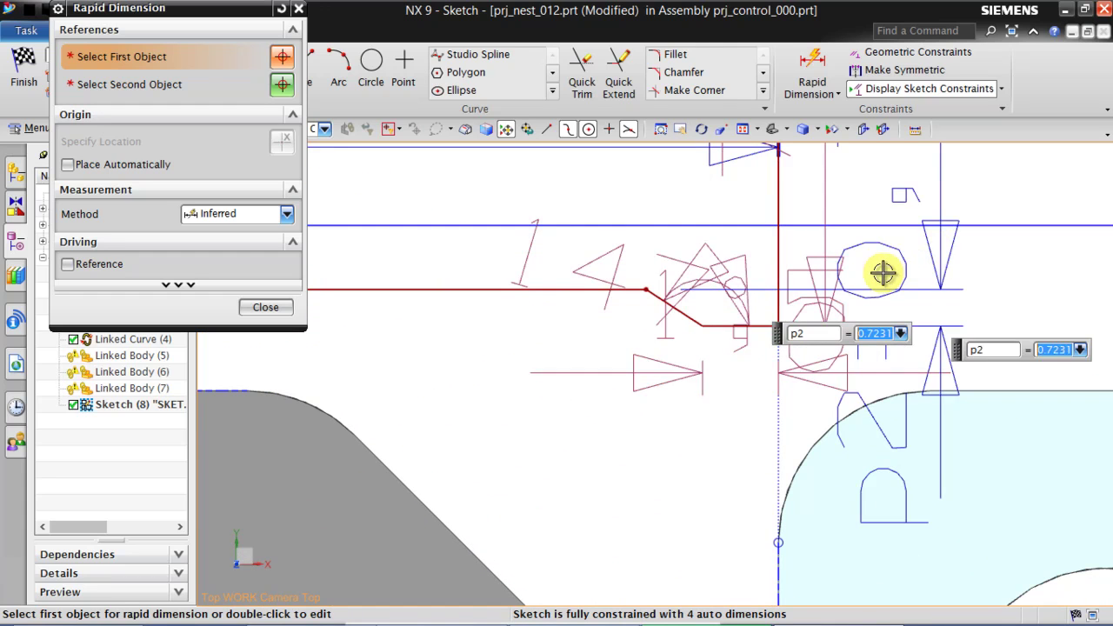
Place the vertical dimension beside the notch and set the notch's height to 1.5 mm.
left_click(820, 322)
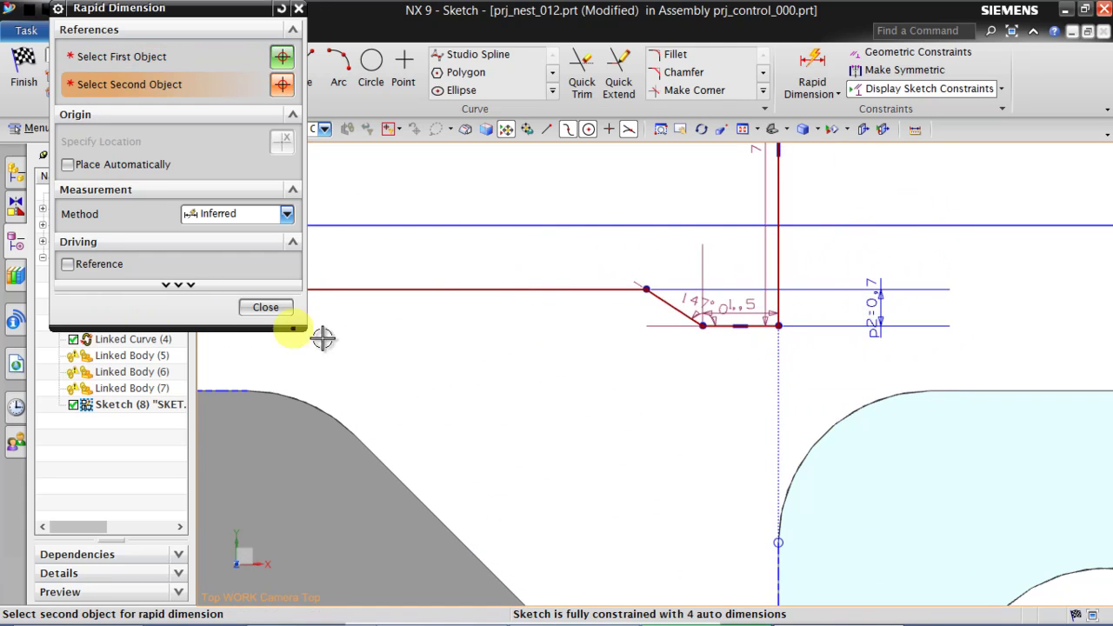
left_click(274, 309)
left_click_drag(864, 308, 848, 235)
double_click(847, 235)
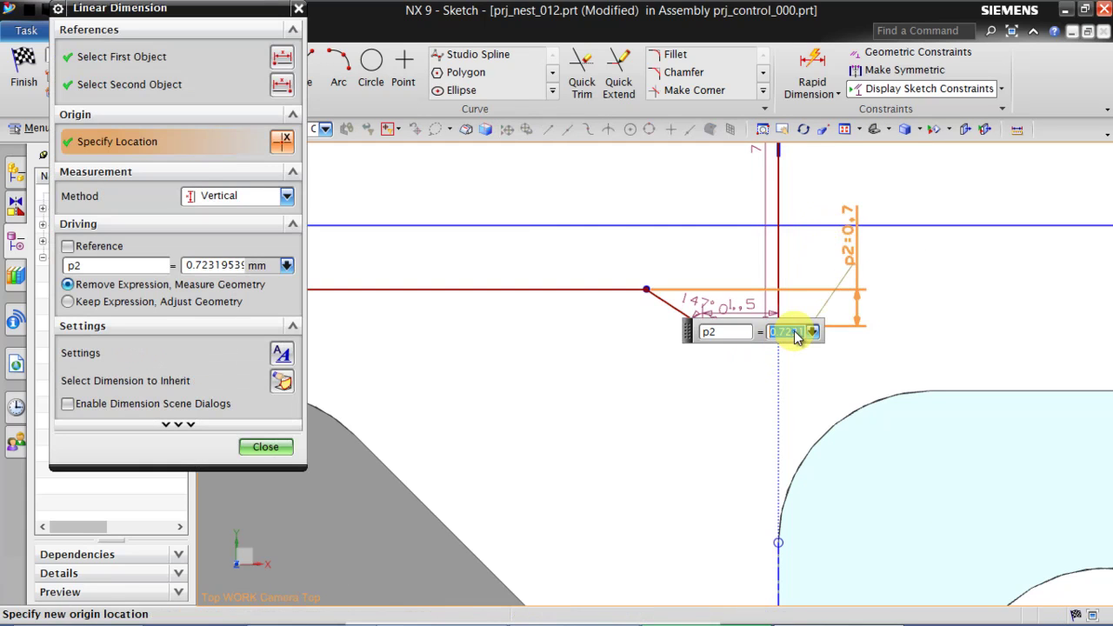
key("Return")
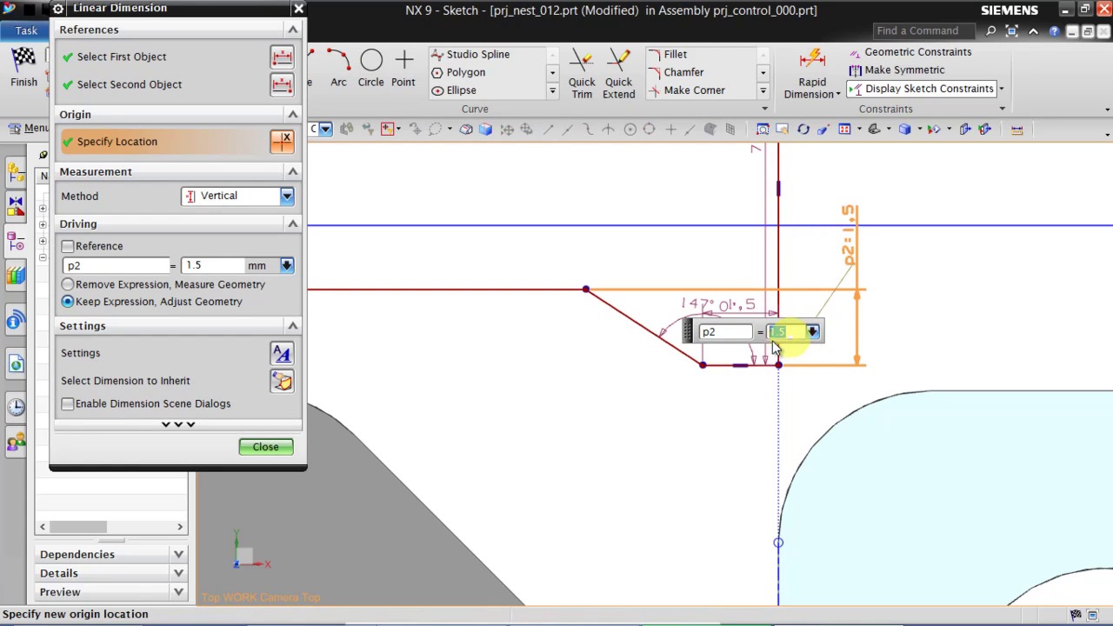
left_click(265, 446)
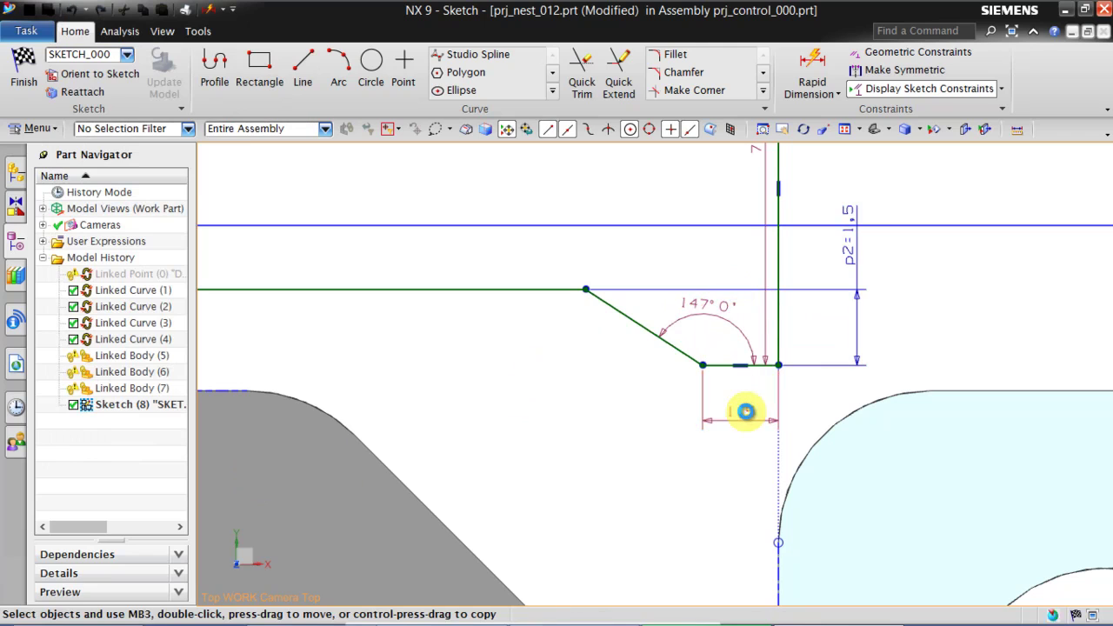
Set the notch's short horizontal line to 1.5 mm and its angle to the slanted line to 135 degrees.
double_click(743, 412)
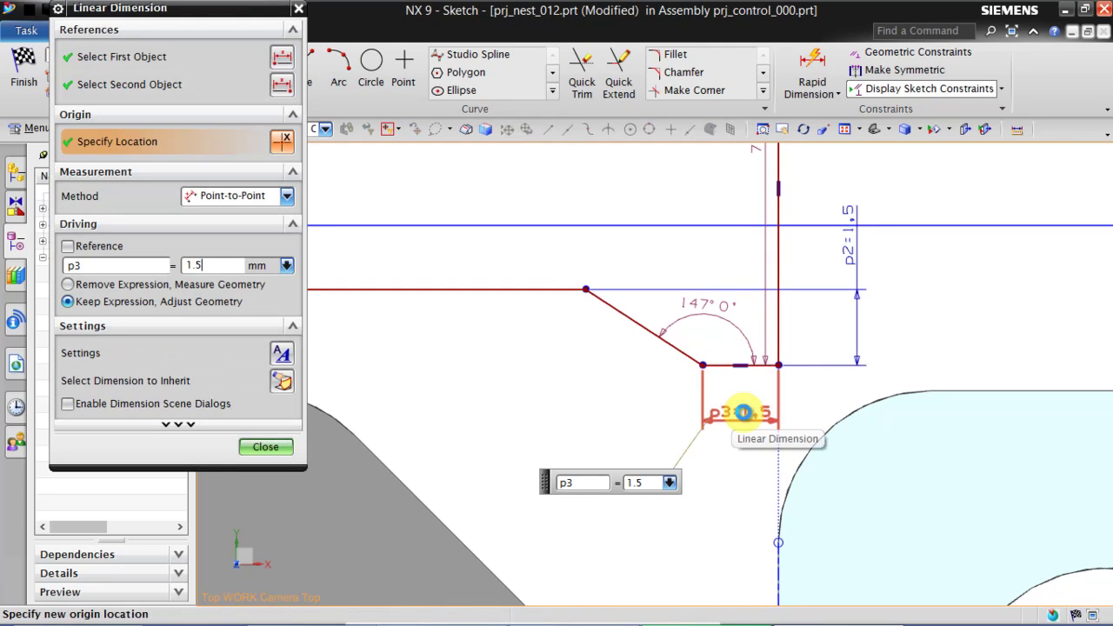
left_click(271, 450)
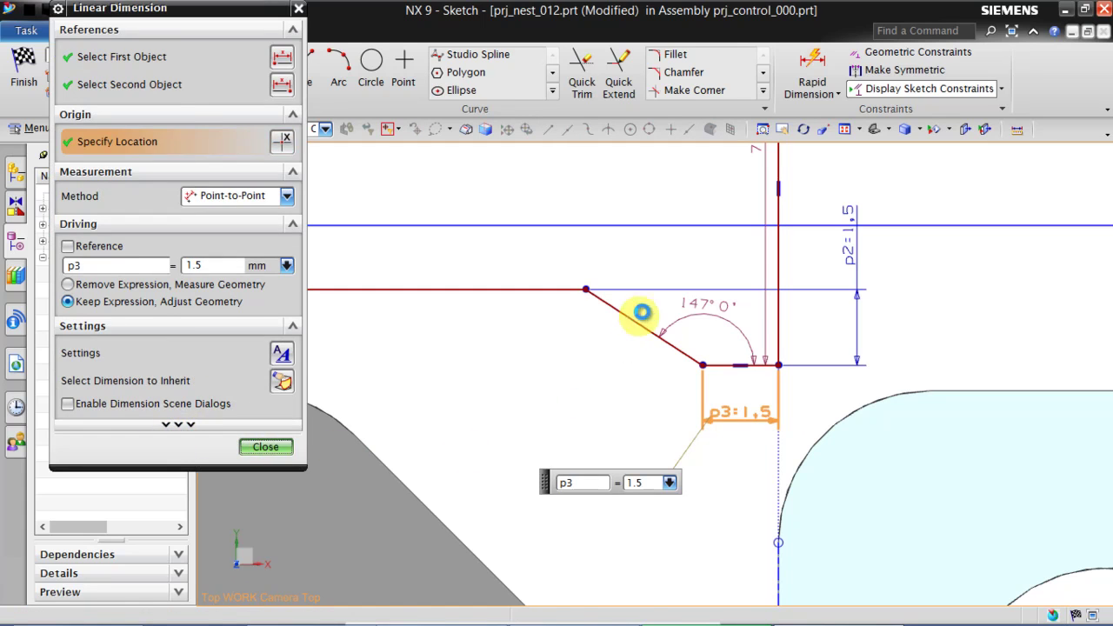
double_click(719, 303)
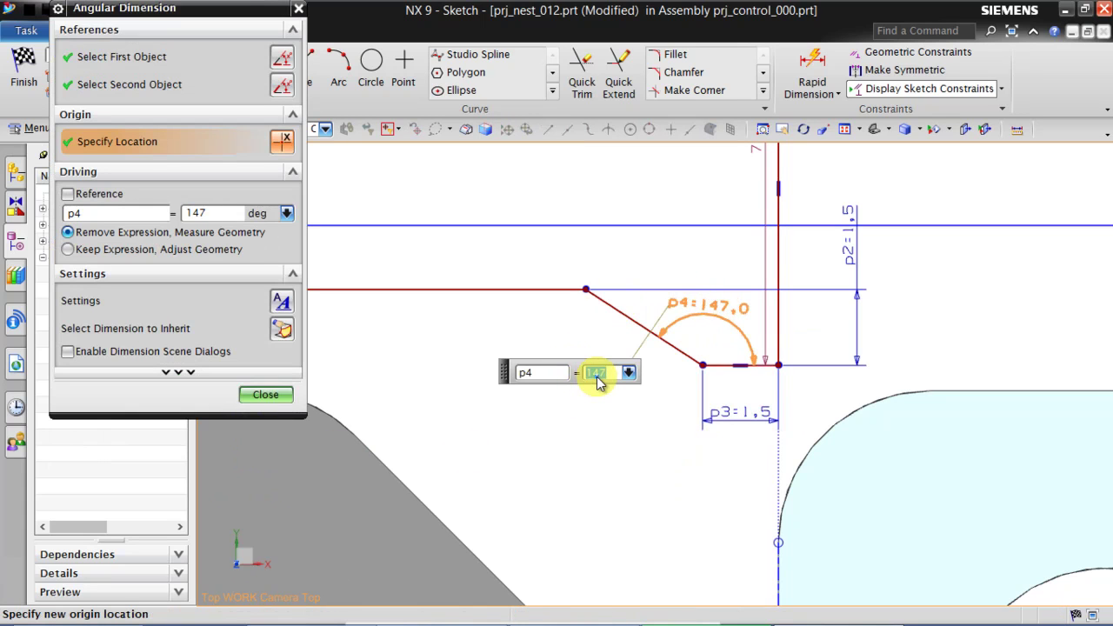
left_click(266, 395)
Create a derived midline about 8.5 mm long between the profile's left and right vertical lines.
scroll(738, 472, "down", 5)
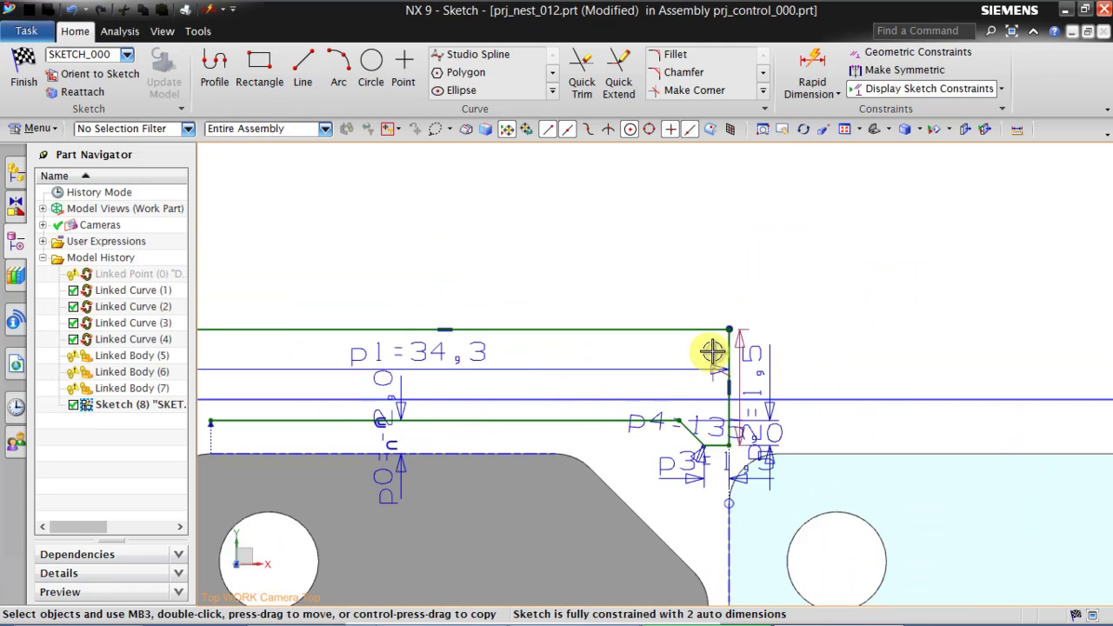
scroll(906, 447, "down", 4)
scroll(745, 489, "up", 4)
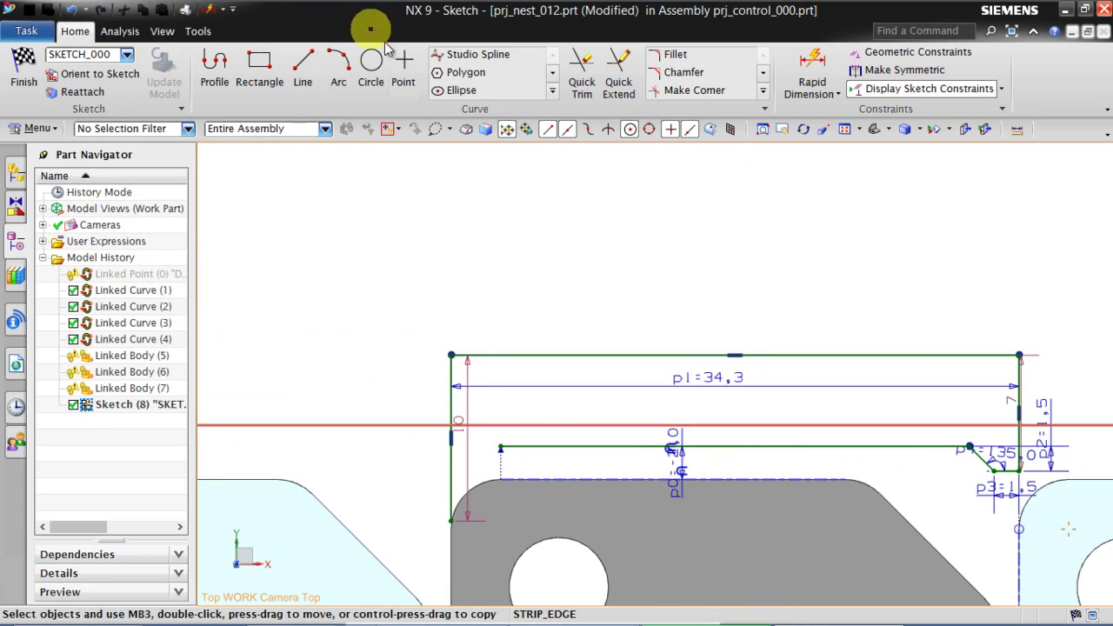
left_click(300, 69)
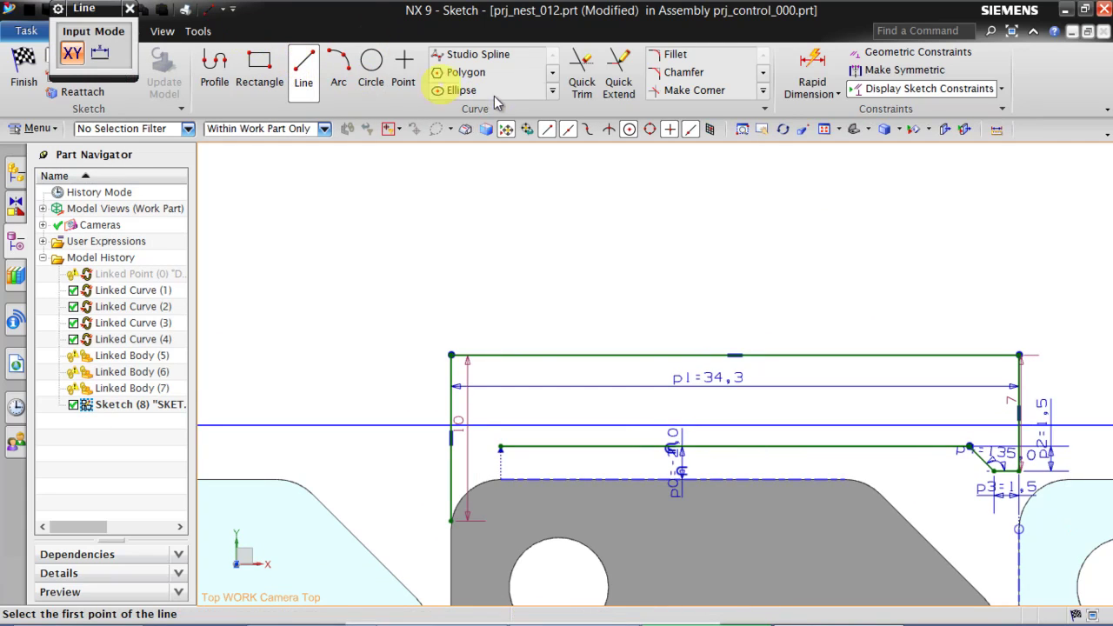
left_click(557, 91)
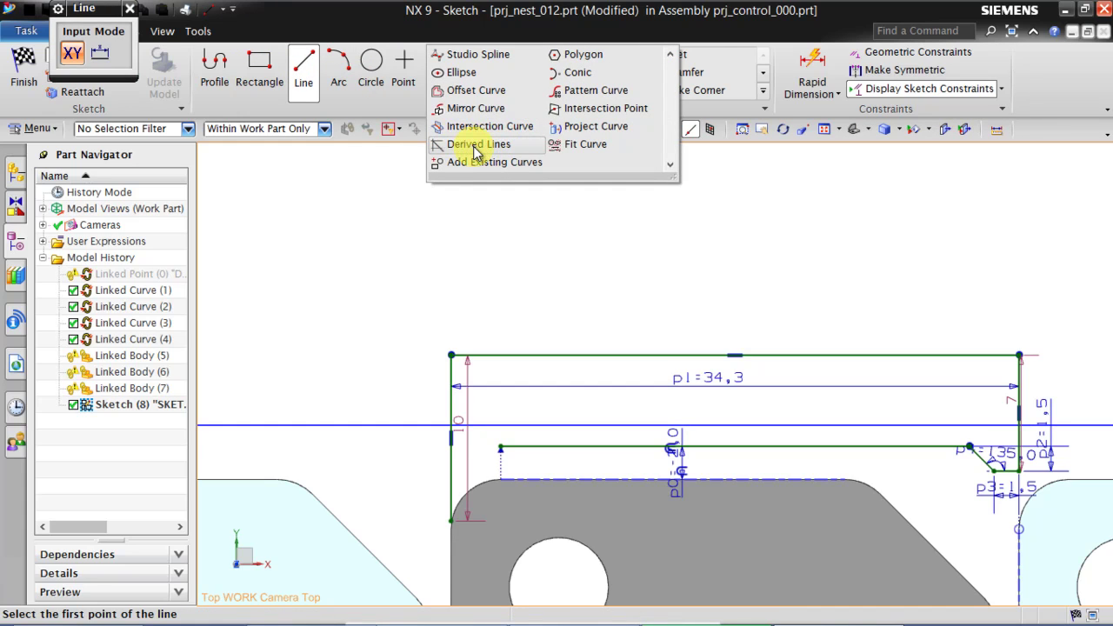
left_click(477, 146)
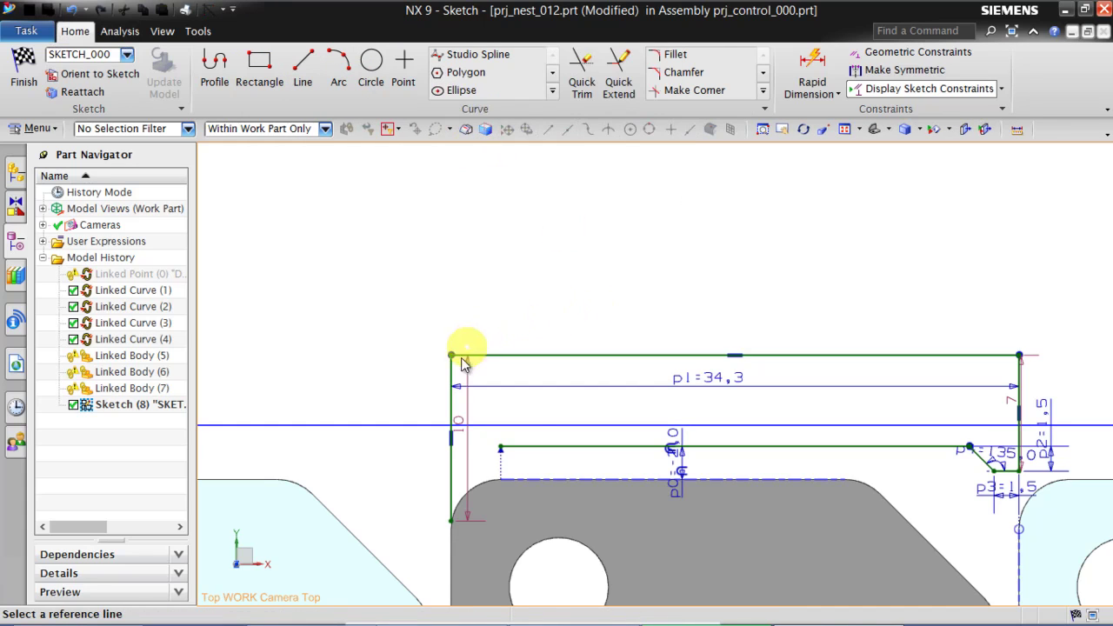
left_click(450, 393)
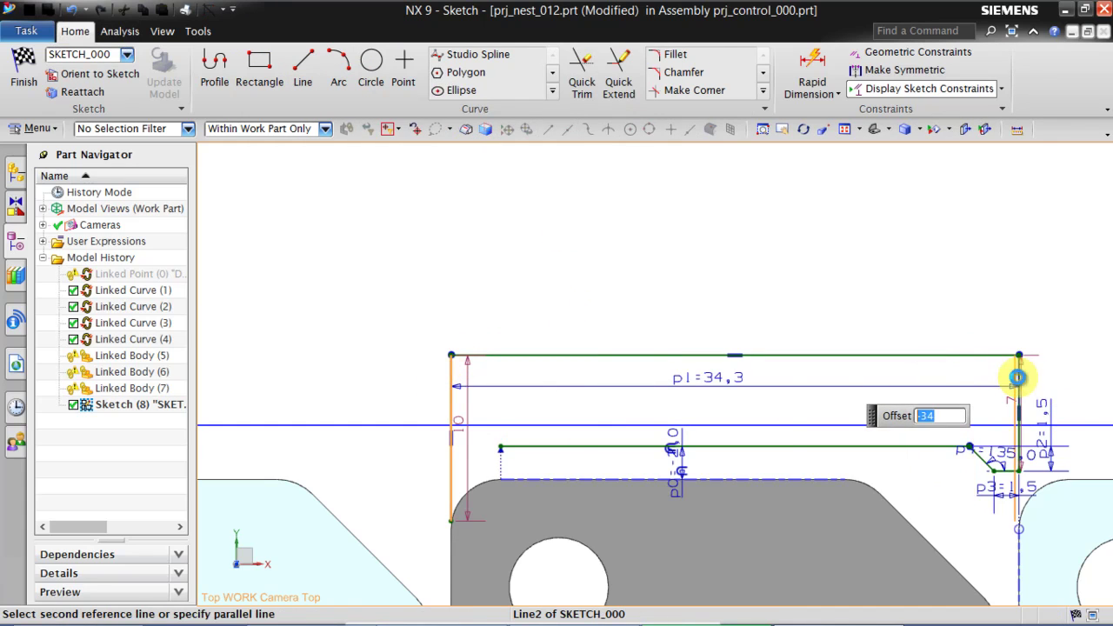
left_click(1017, 378)
left_click(783, 260)
key("Escape")
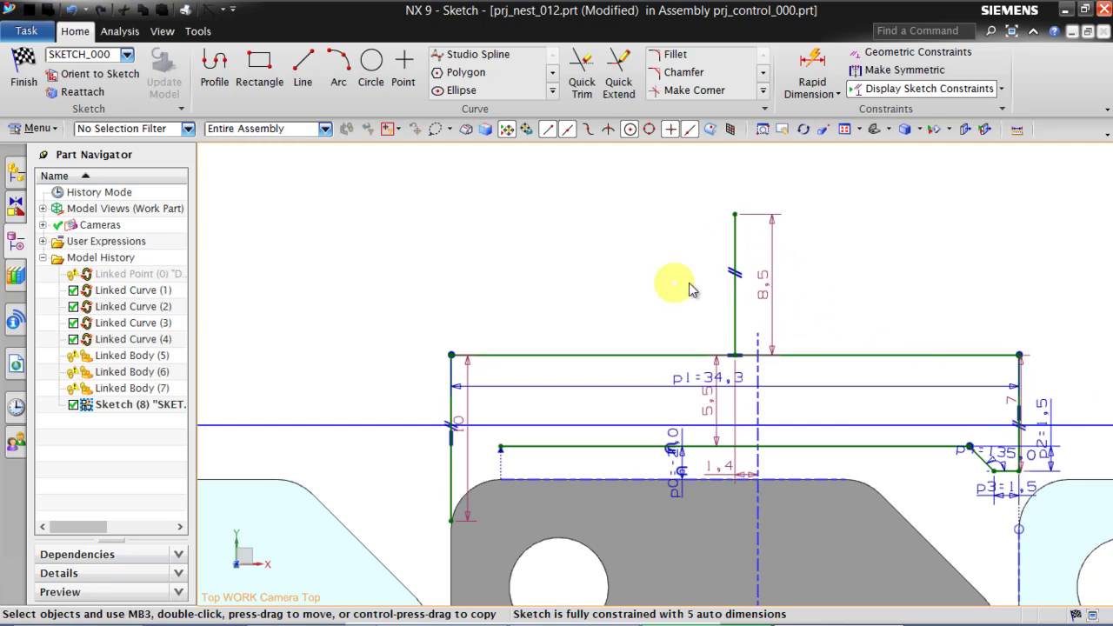
Convert the vertical midline above the profile to a reference line.
left_click(738, 293)
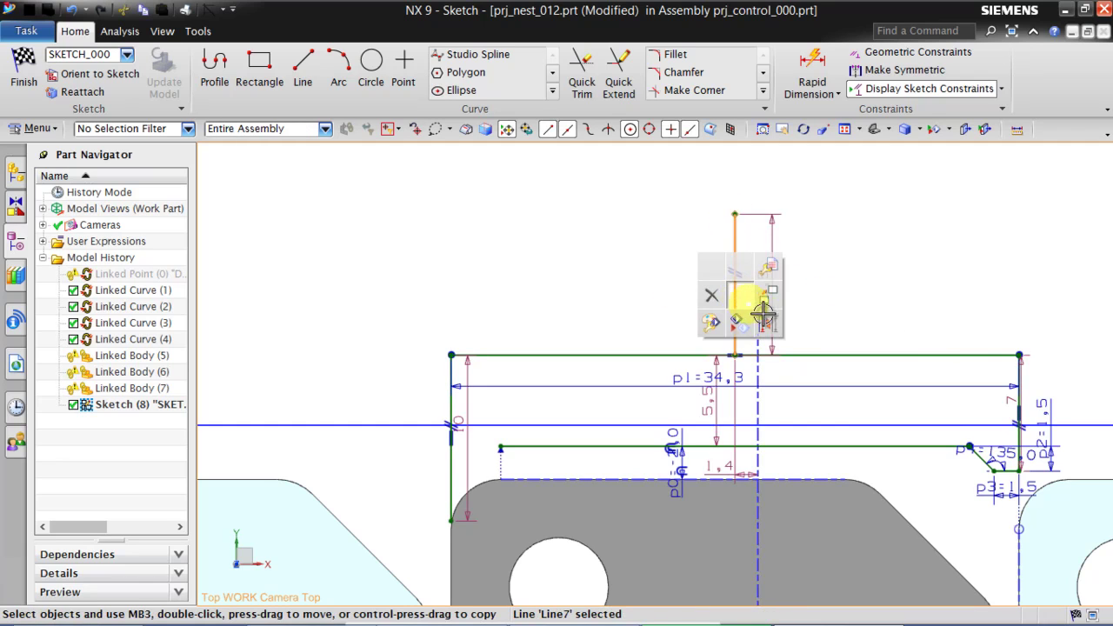
left_click(763, 313)
key("ctrl+f")
Mirror the notch's slanted and short horizontal lines across the vertical reference midline with Mirror Curve.
scroll(586, 256, "up", 3)
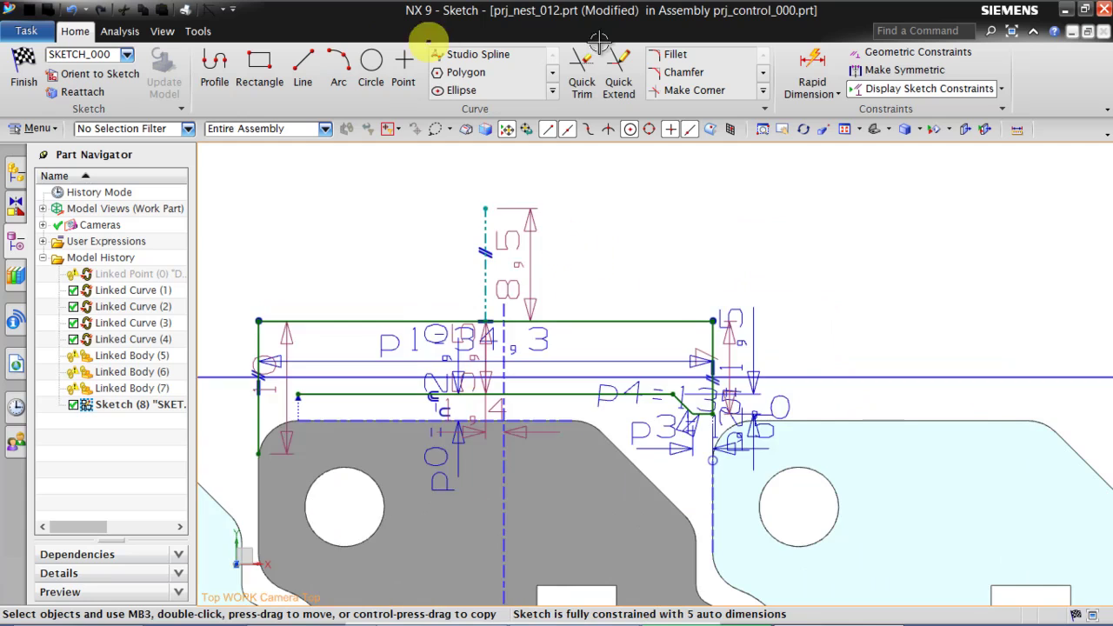
left_click(552, 91)
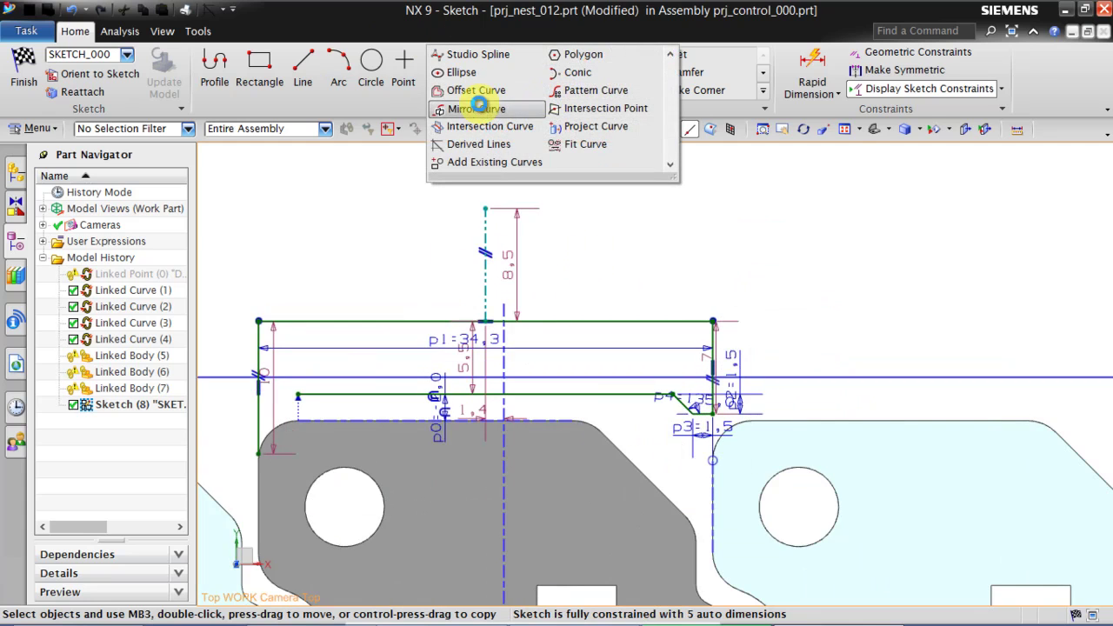
left_click(477, 108)
scroll(641, 356, "up", 2)
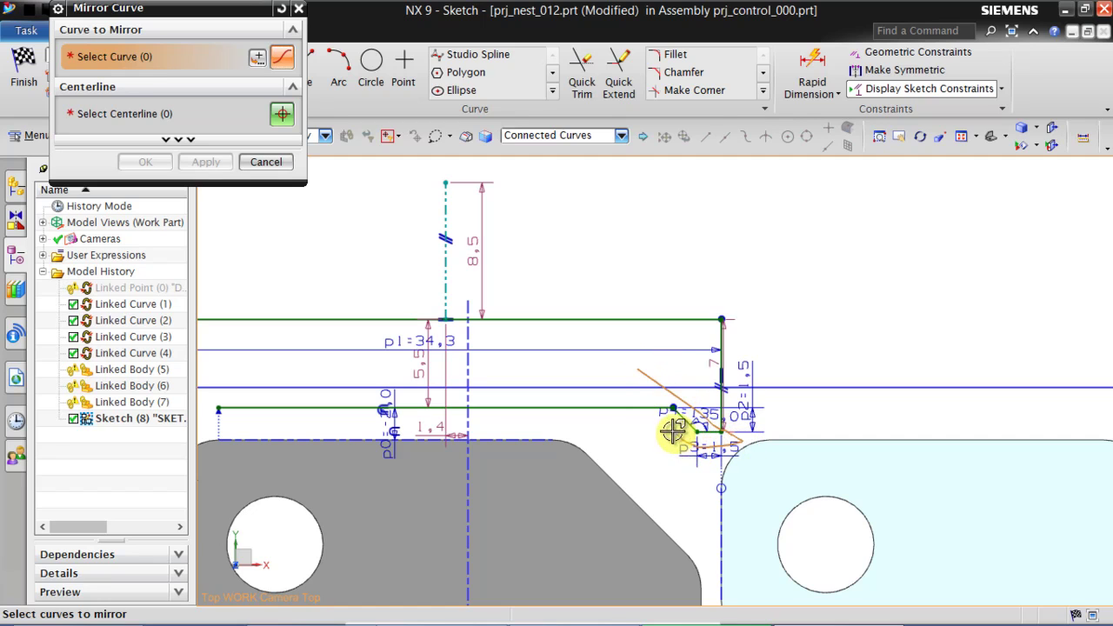
left_click(122, 113)
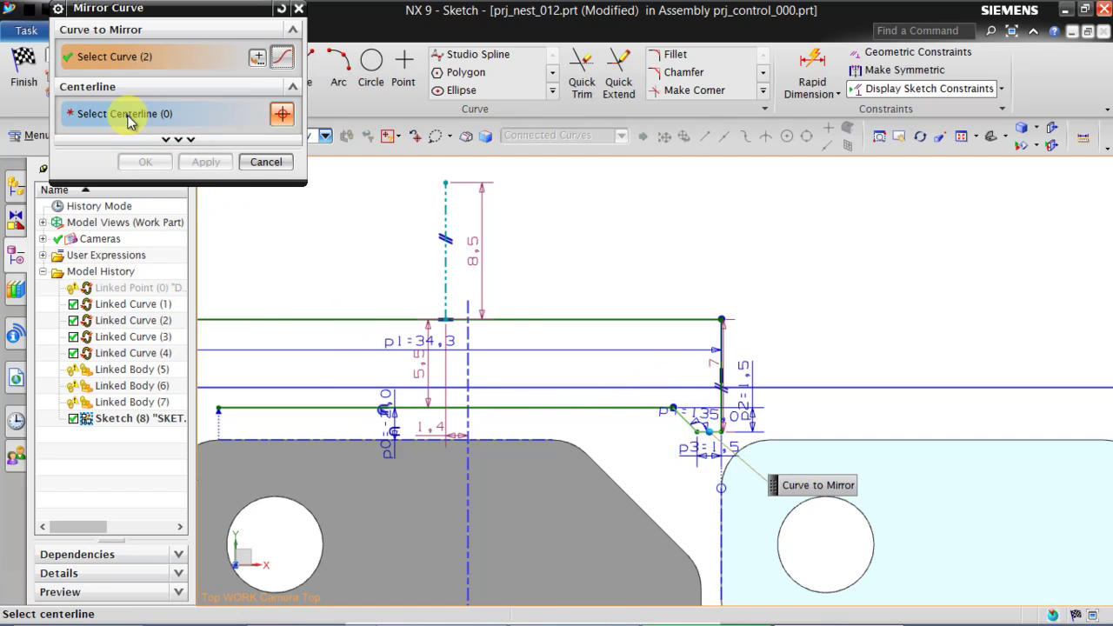
scroll(718, 291, "down", 1)
left_click(506, 223)
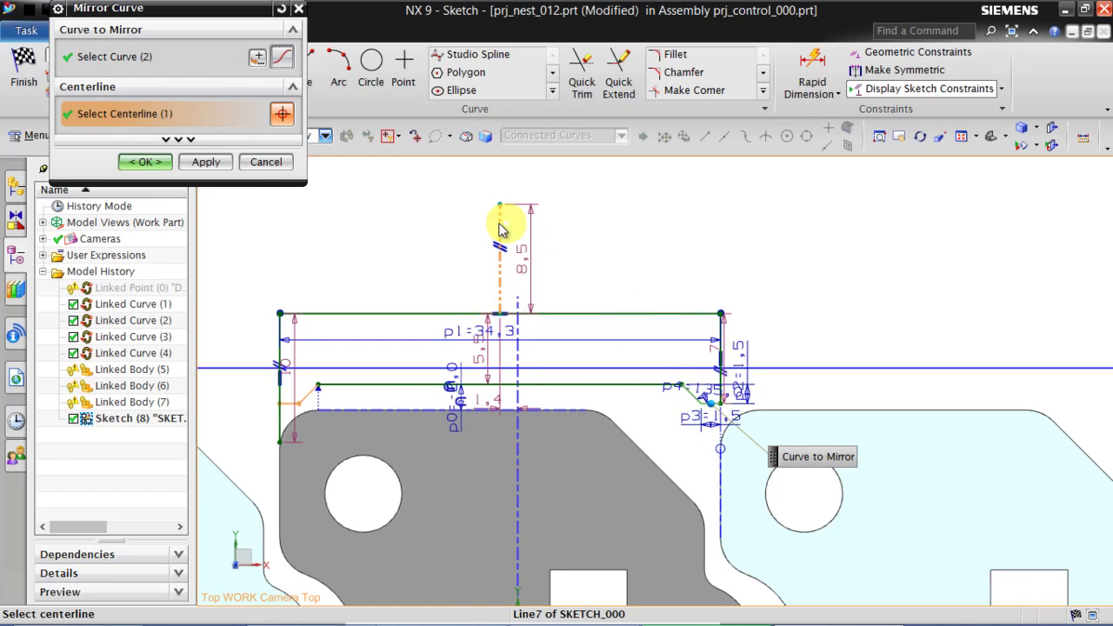
left_click(153, 163)
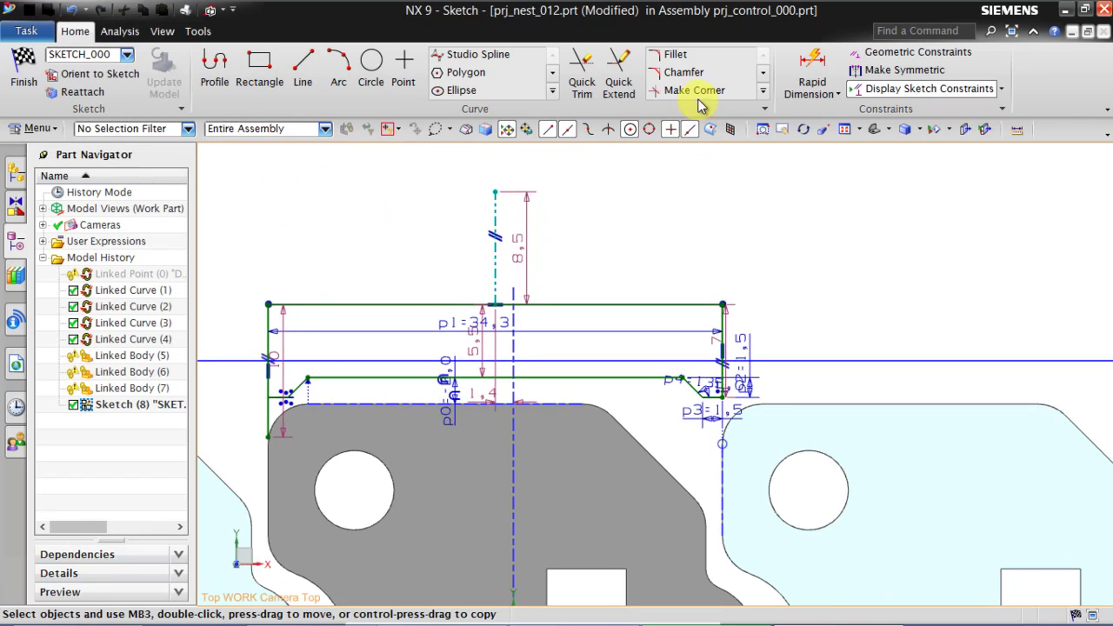
Close the mirrored notch with Make Corner, joining it to the profile's left vertical line and long lower line.
left_click(696, 91)
scroll(282, 427, "up", 4)
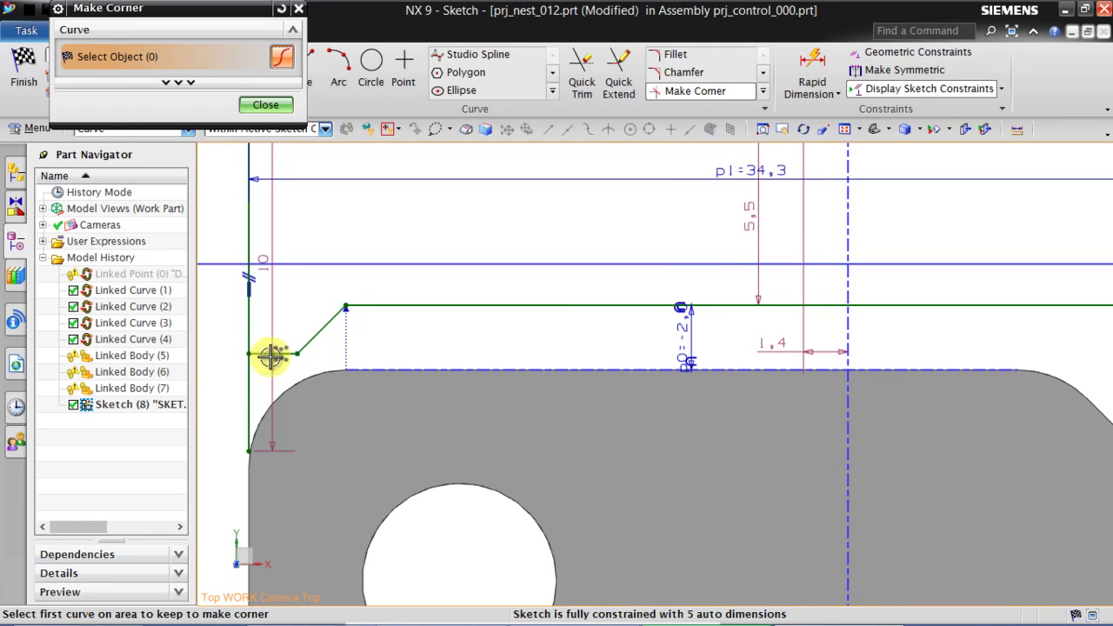
left_click(273, 353)
left_click(250, 330)
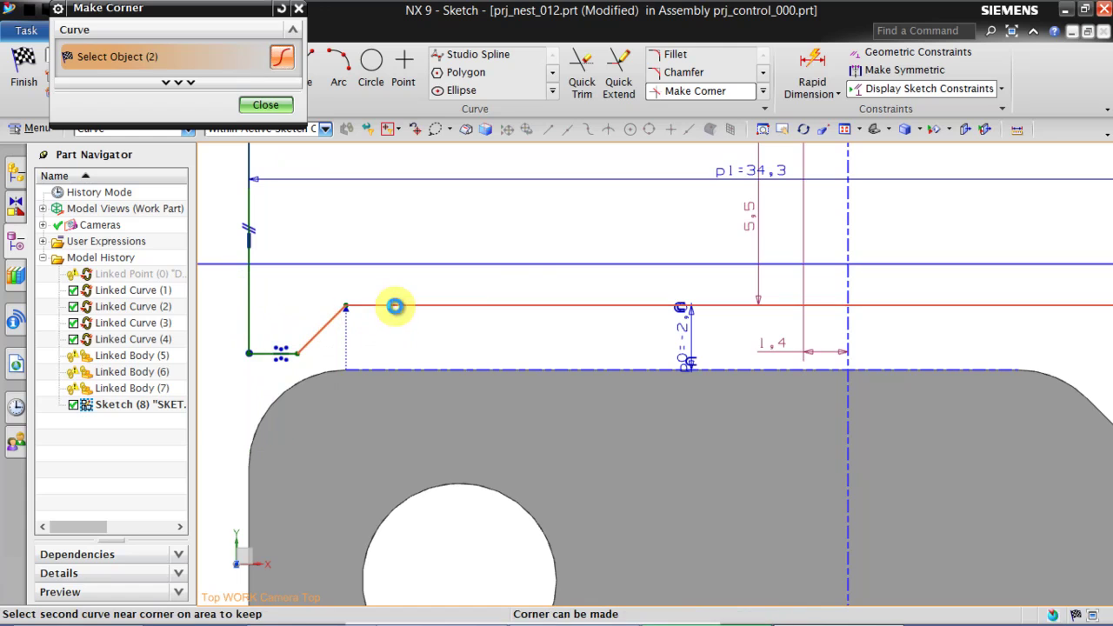
scroll(457, 266, "down", 5)
left_click(266, 105)
Create a derived midline about 18 mm long between the strip's upper and lower edges and convert it to a reference line.
scroll(472, 228, "down", 4)
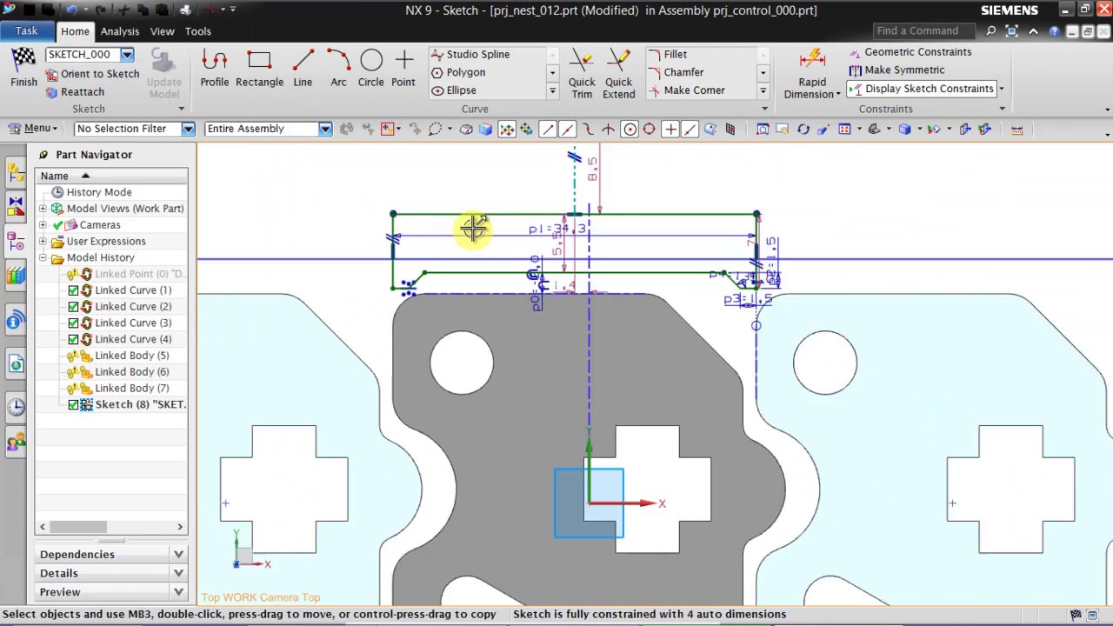
scroll(471, 224, "up", 4)
scroll(467, 218, "down", 4)
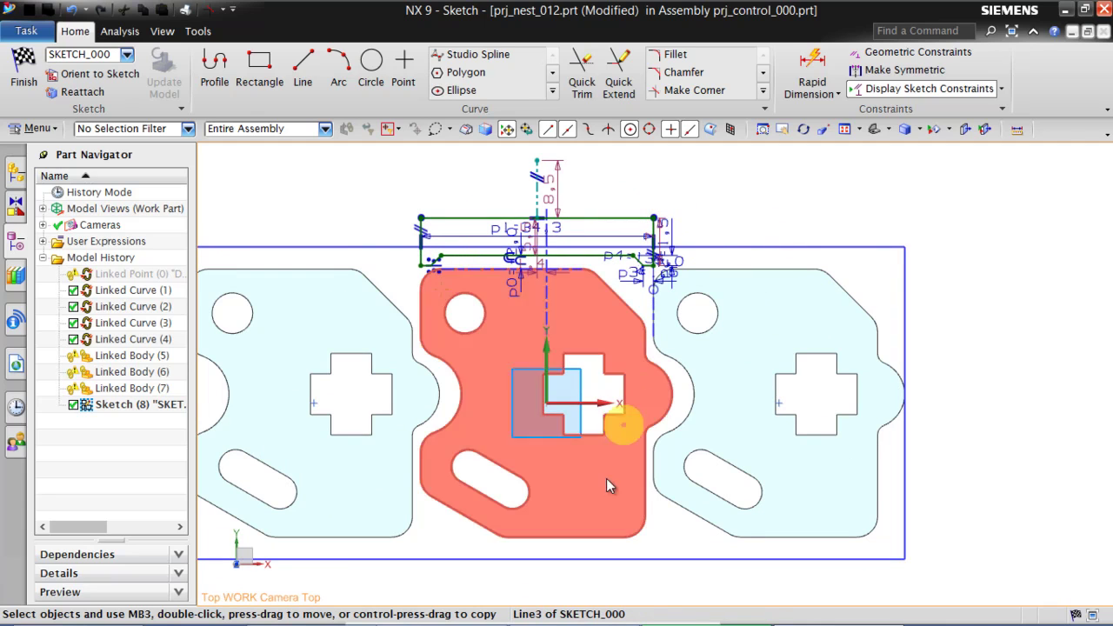
left_click(299, 61)
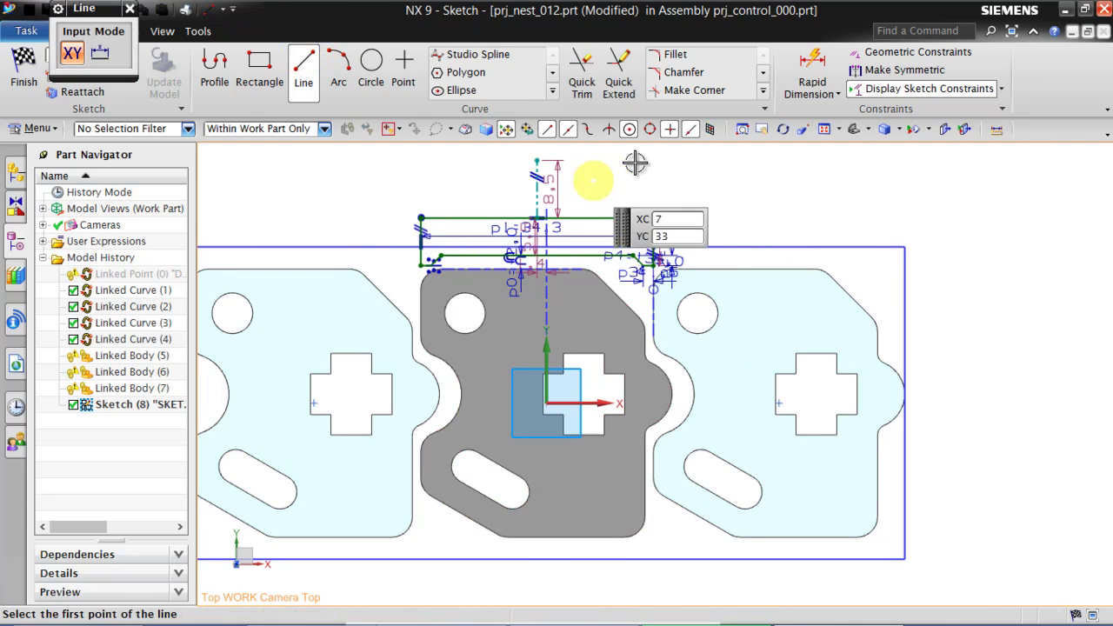
left_click(553, 93)
left_click(472, 144)
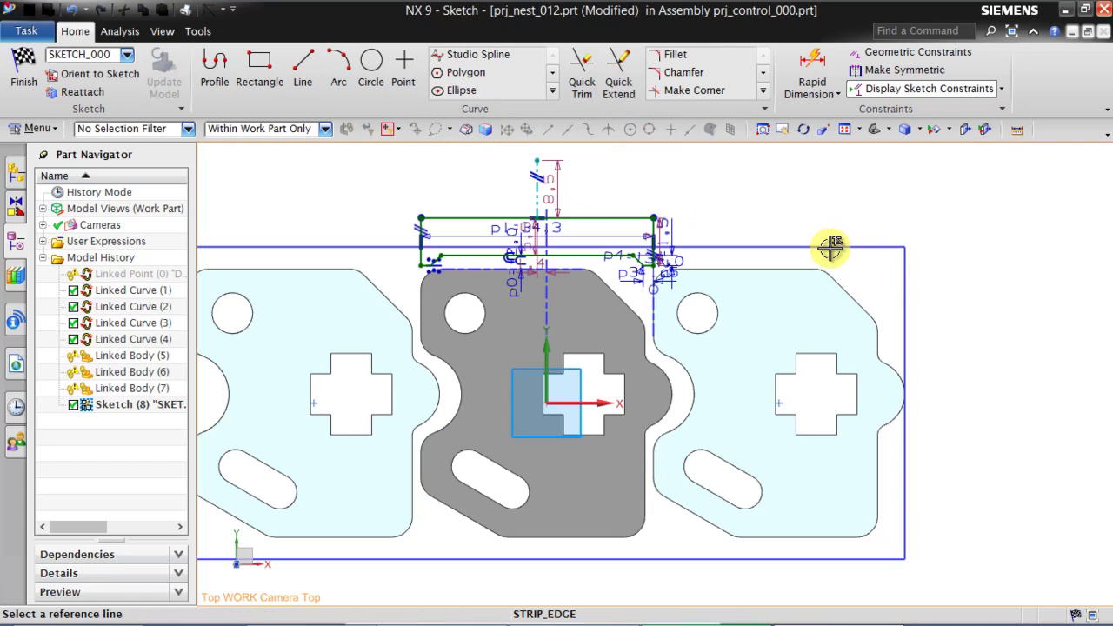
left_click(833, 248)
left_click(835, 554)
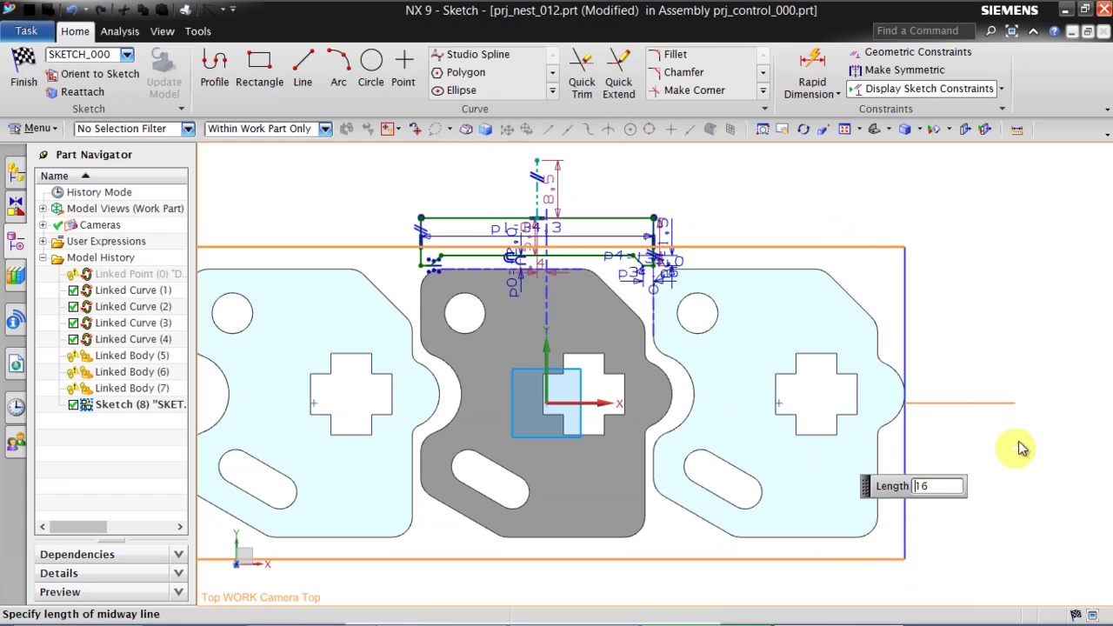
left_click(1026, 427)
key("Escape")
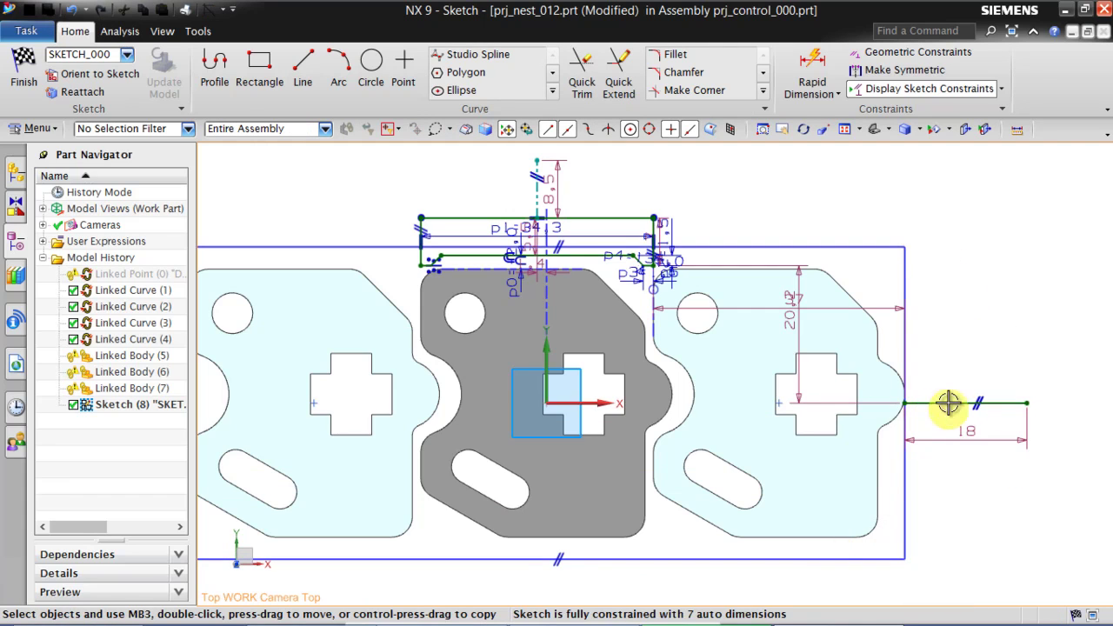
left_click(946, 403)
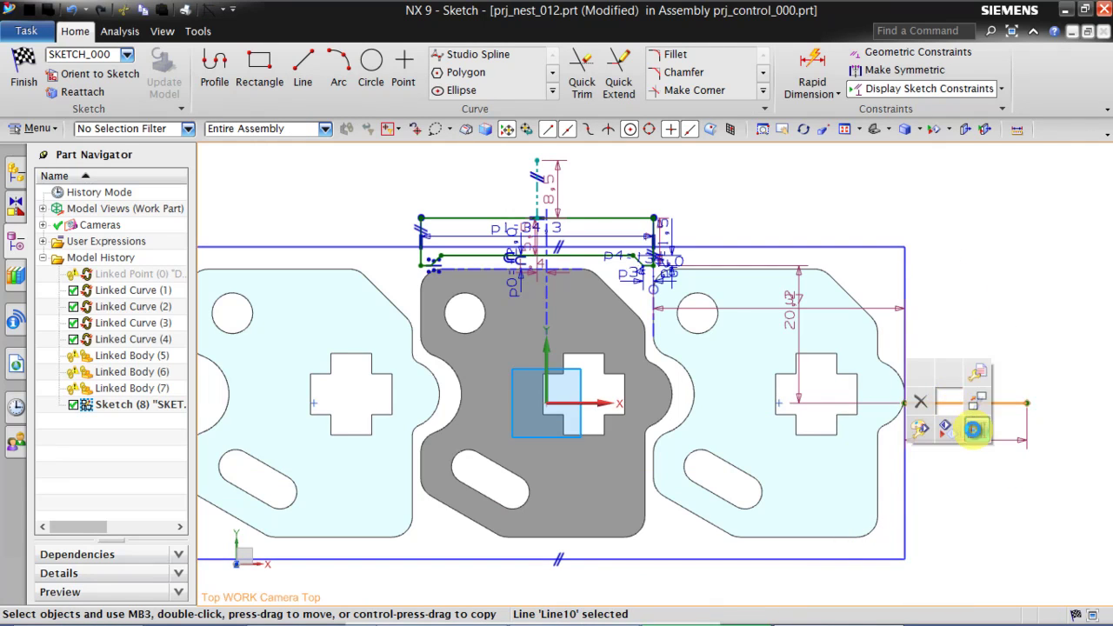
left_click(974, 430)
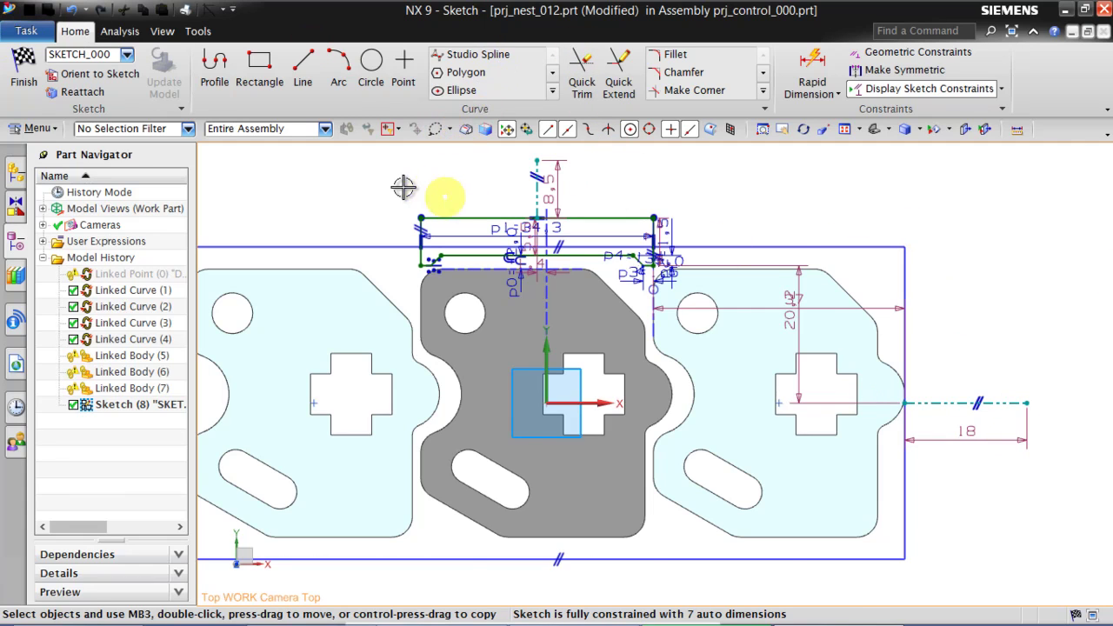
Mirror all eight curves of the closed notch profile across the horizontal reference midline of the strip with Mirror Curve.
scroll(403, 186, "up", 2)
left_click(552, 91)
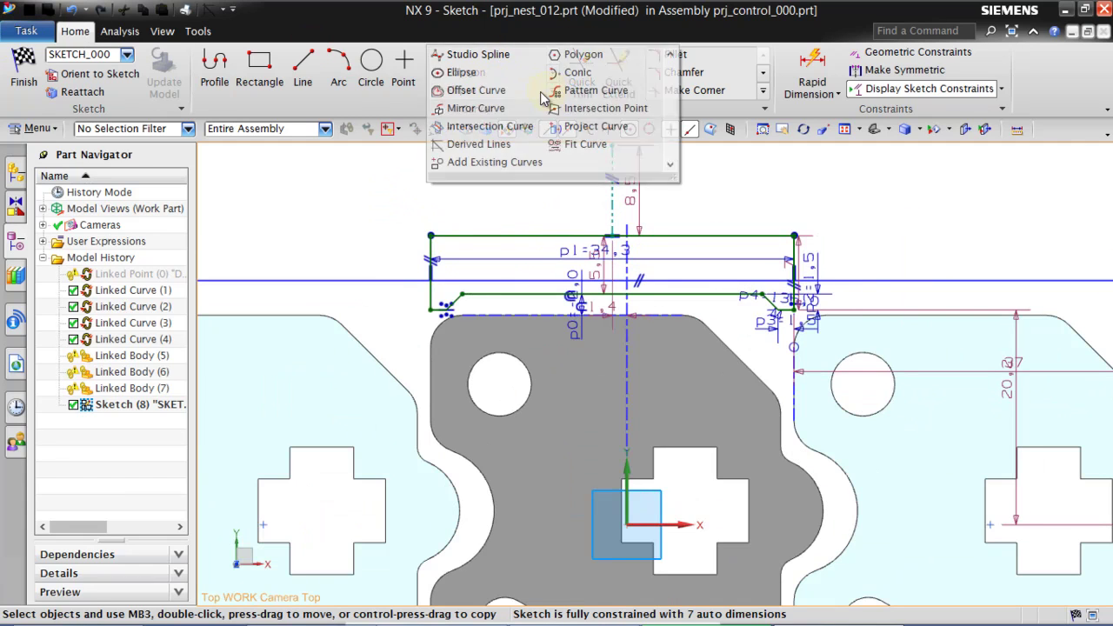
left_click(461, 105)
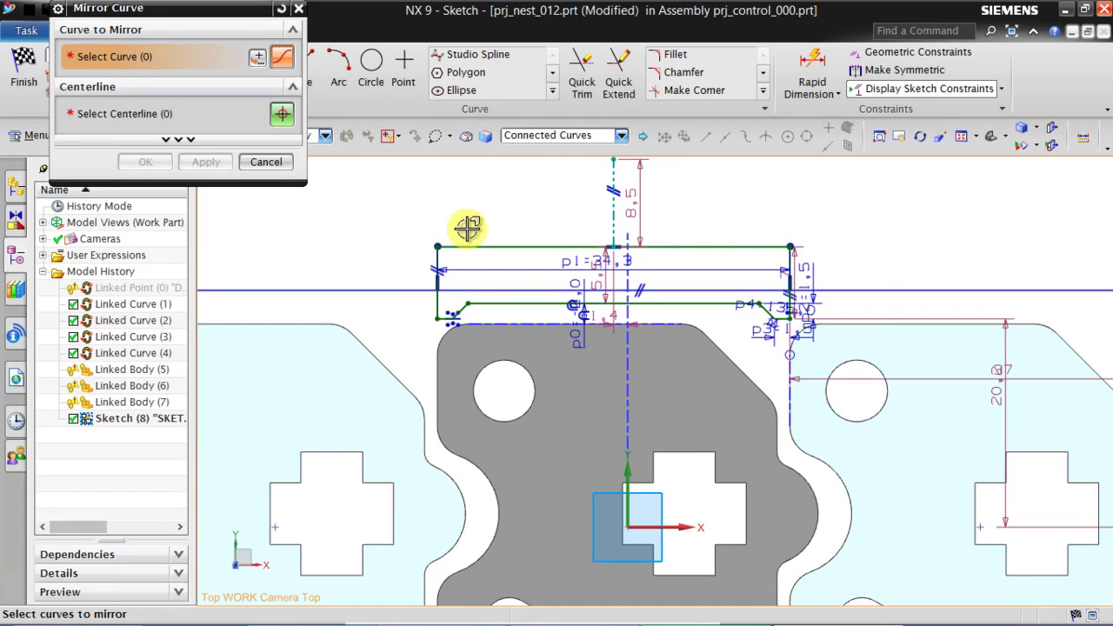
mouse_move(467, 227)
left_mouse_down()
mouse_move(418, 282)
mouse_move(421, 326)
mouse_move(443, 333)
mouse_move(539, 311)
mouse_move(763, 324)
left_mouse_up()
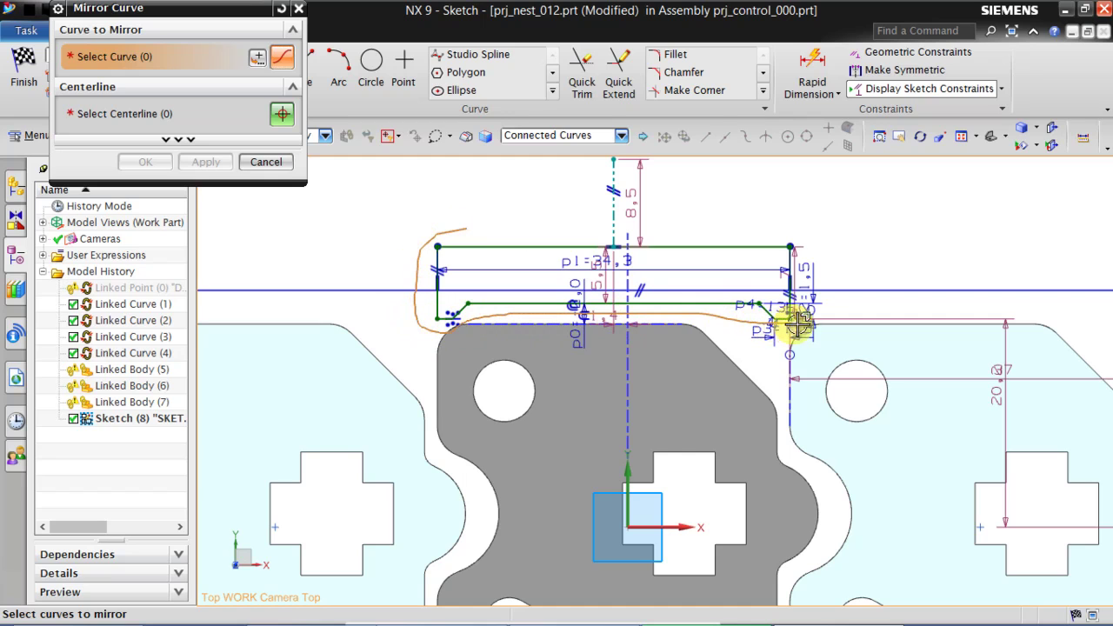
mouse_move(816, 272)
left_mouse_down()
mouse_move(814, 238)
mouse_move(724, 210)
mouse_move(617, 233)
mouse_move(445, 228)
left_mouse_up()
middle_click(427, 196)
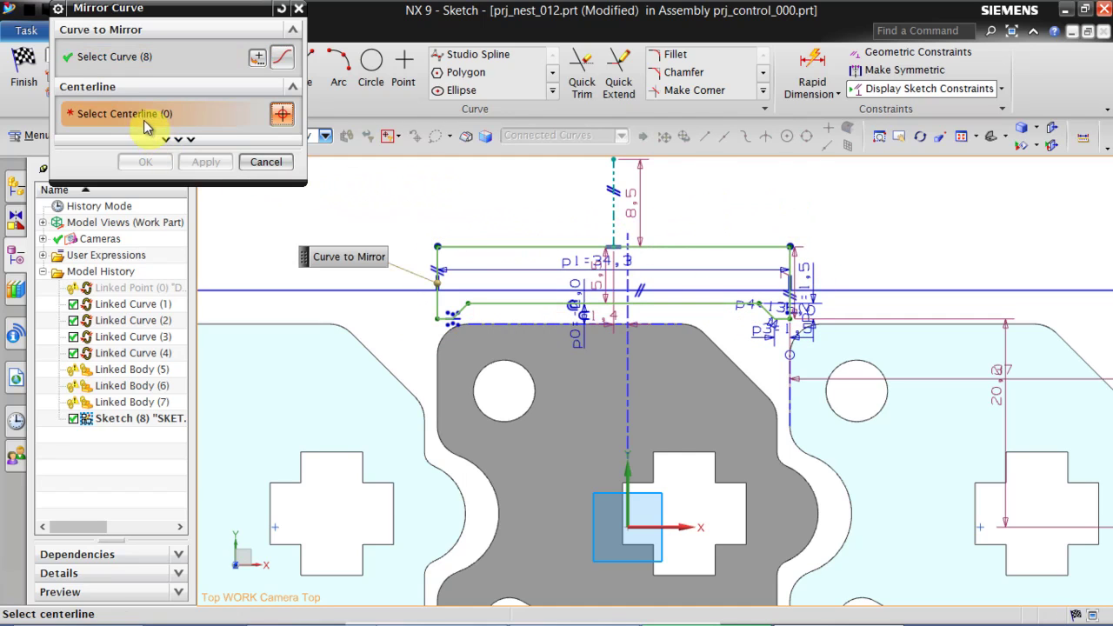
scroll(447, 405, "down", 2)
left_click(935, 461)
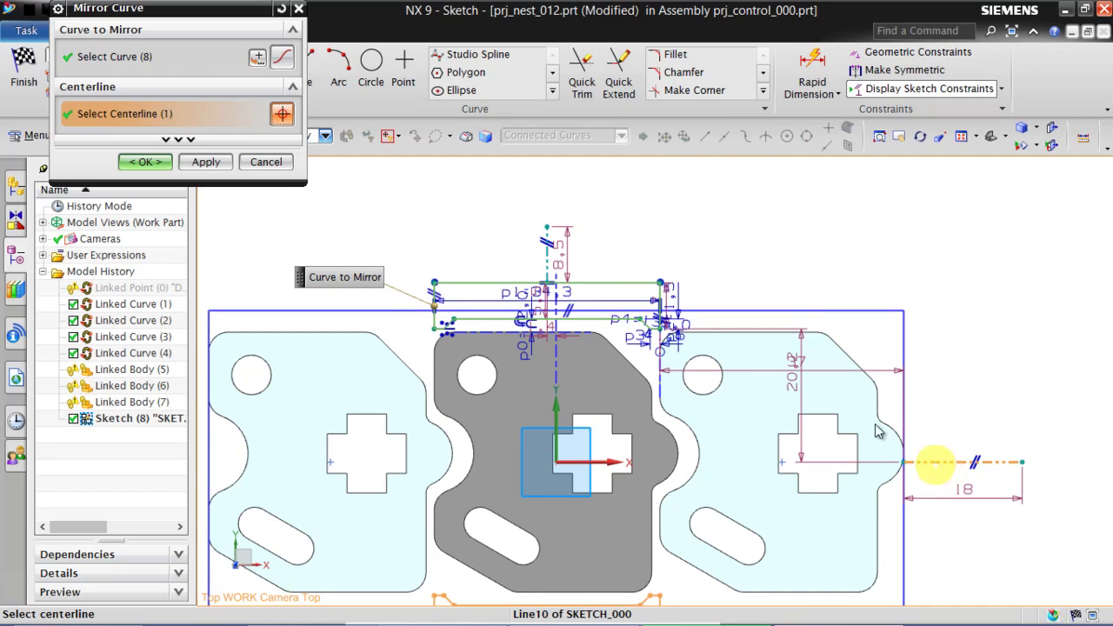
left_click(145, 163)
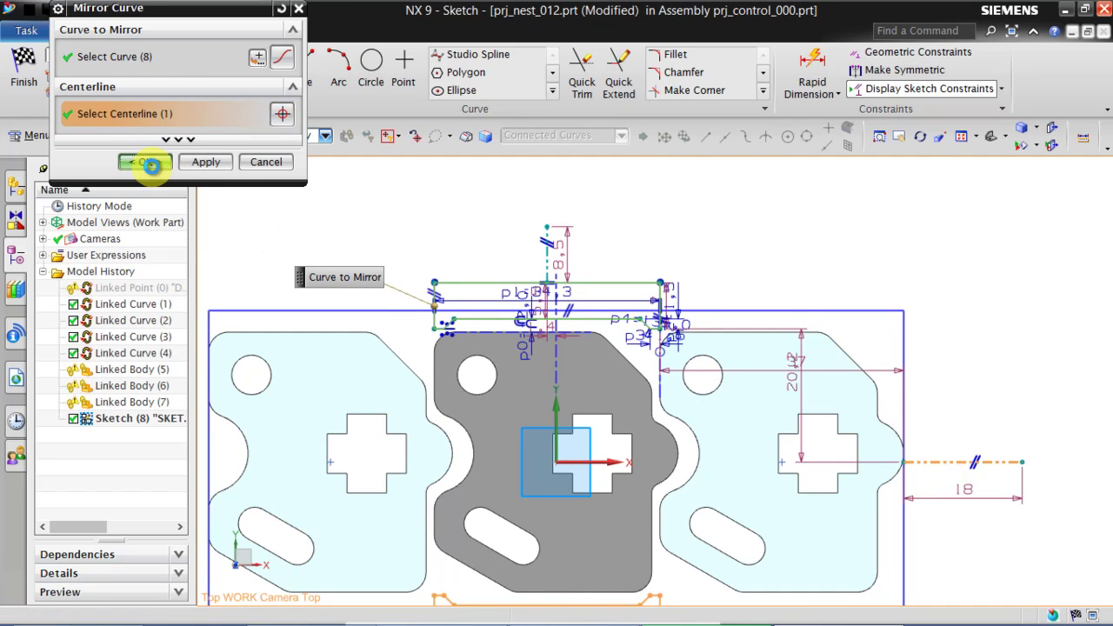
scroll(417, 219, "down", 3)
scroll(416, 218, "up", 3)
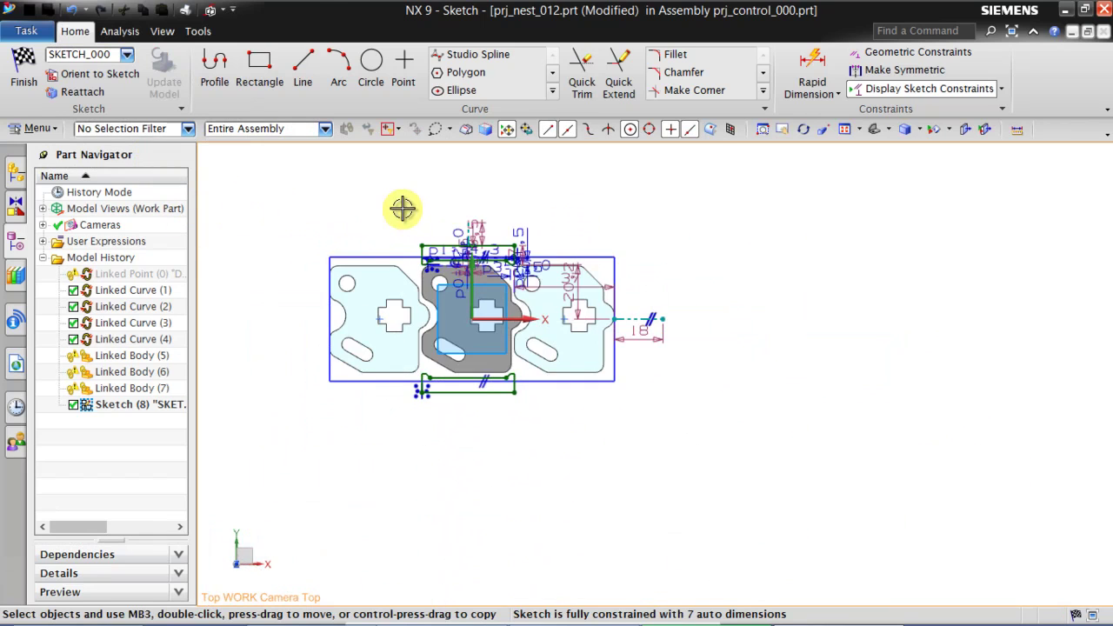
Finish the sketch and create piercing scraps at station 1 from its two closed profiles, projected to the strip.
left_click(23, 87)
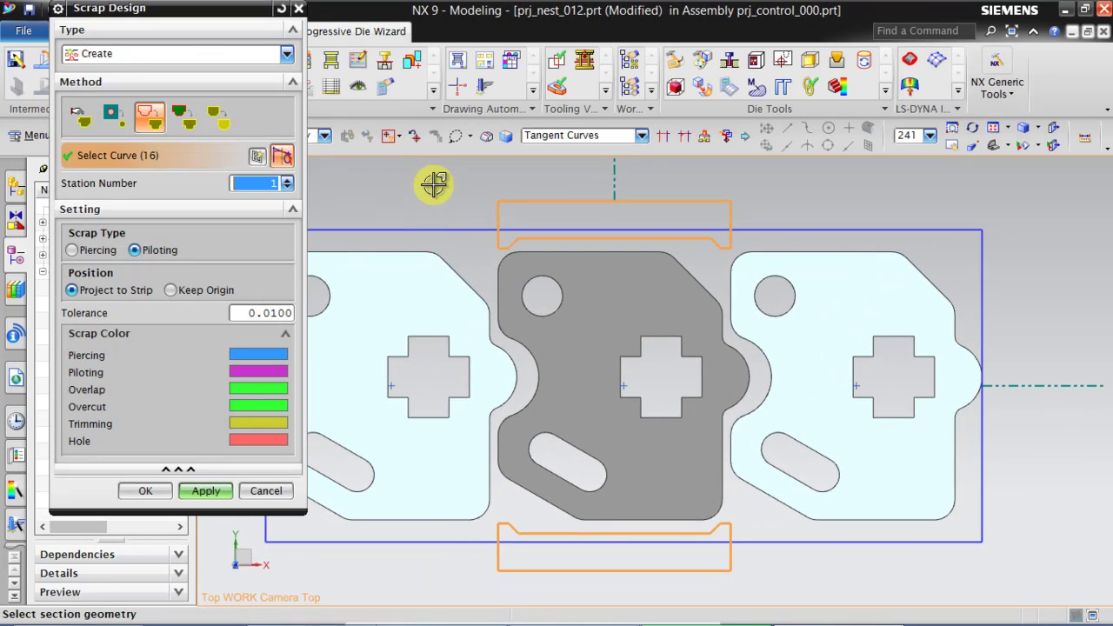
left_click(73, 249)
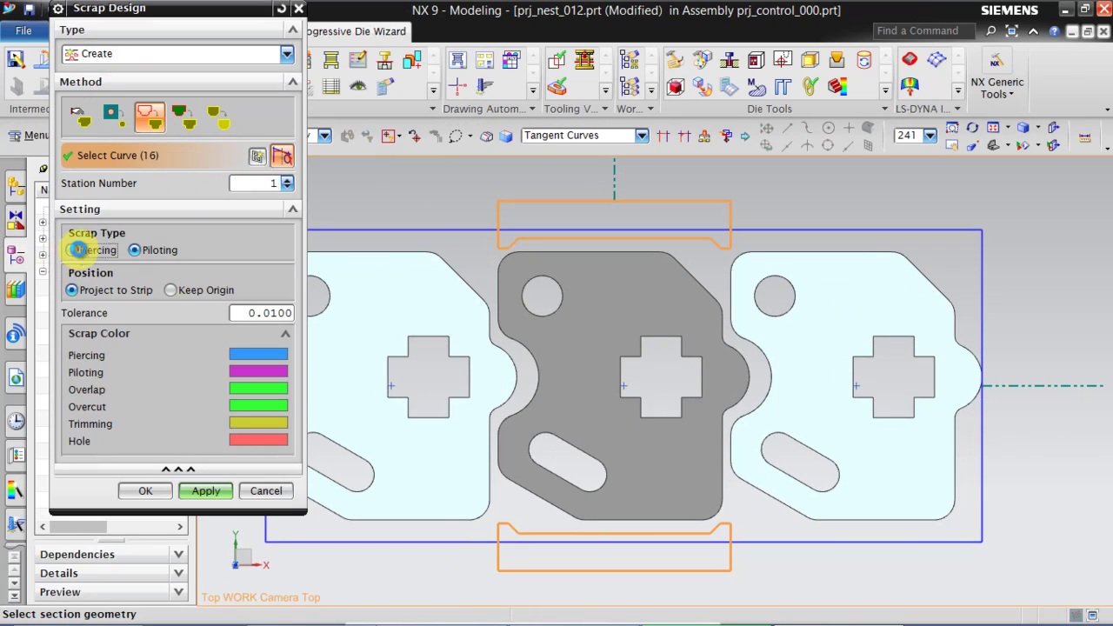
left_click(143, 493)
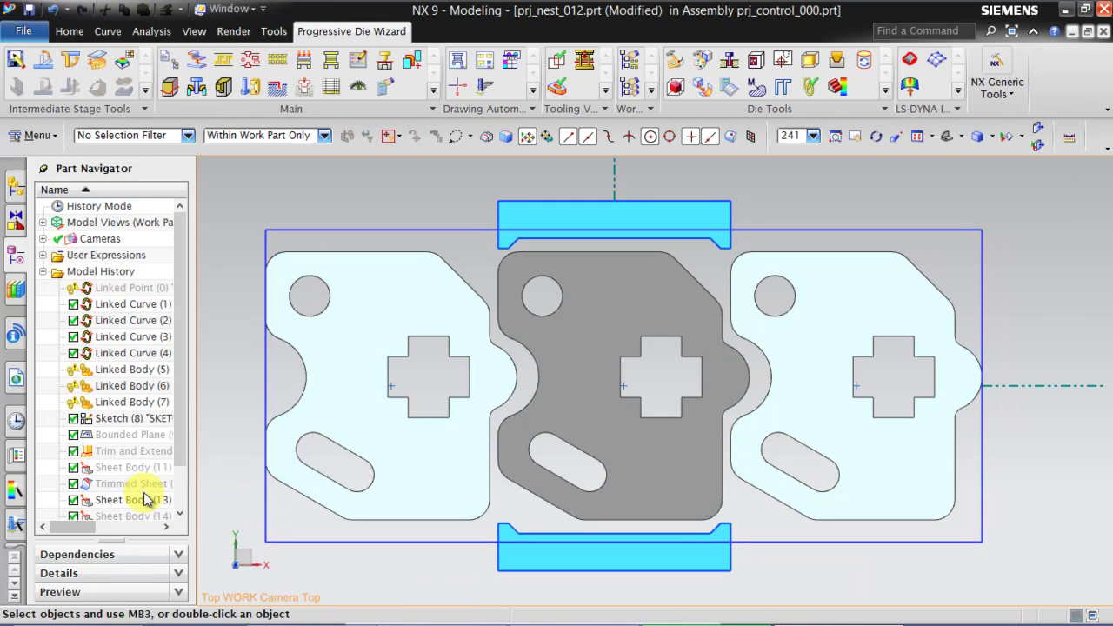
Save all modified parts and top-level assembly parts.
left_click(23, 34)
mouse_move(44, 130)
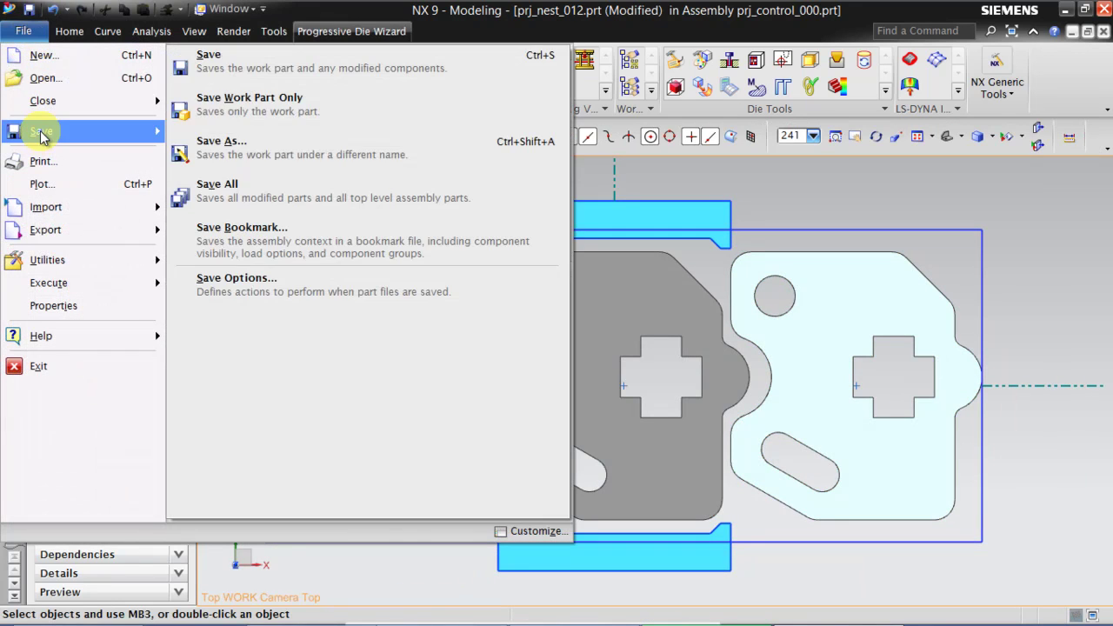
left_click(261, 185)
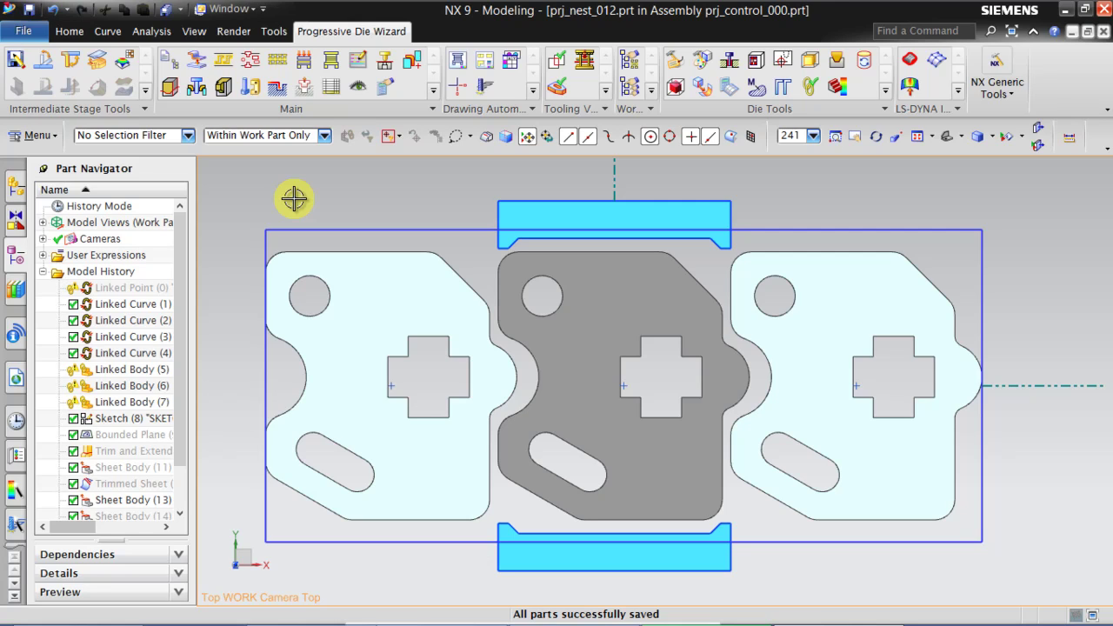
Create hole scraps from the middle blank's internal holes at station 2 with Scrap Design, projected to the strip.
left_click(215, 74)
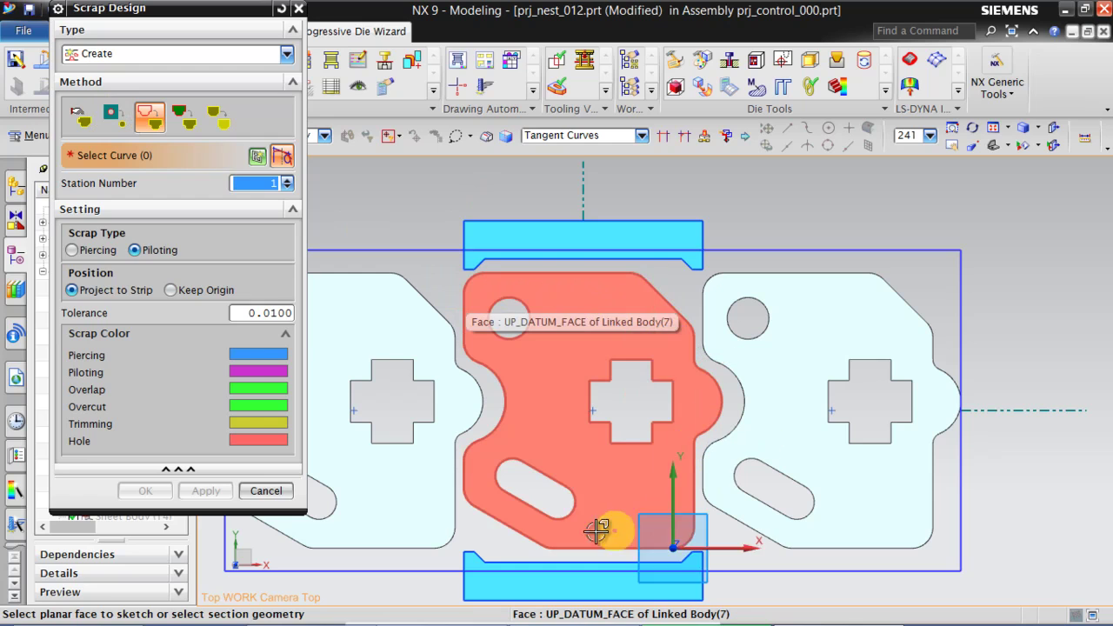
left_click(116, 118)
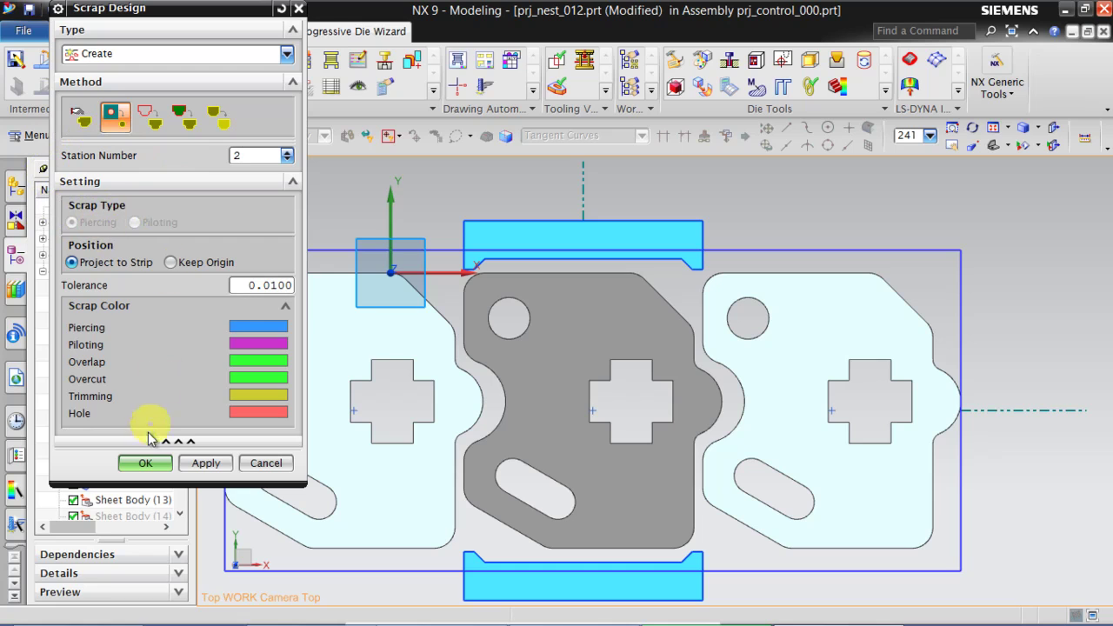
left_click(199, 464)
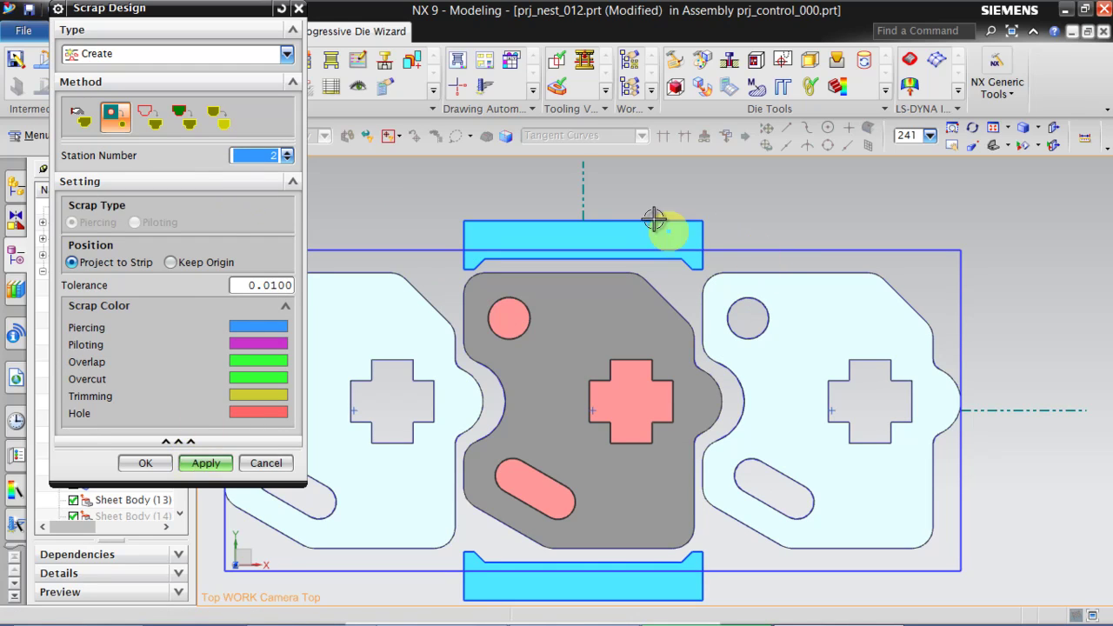
scroll(658, 218, "down", 2)
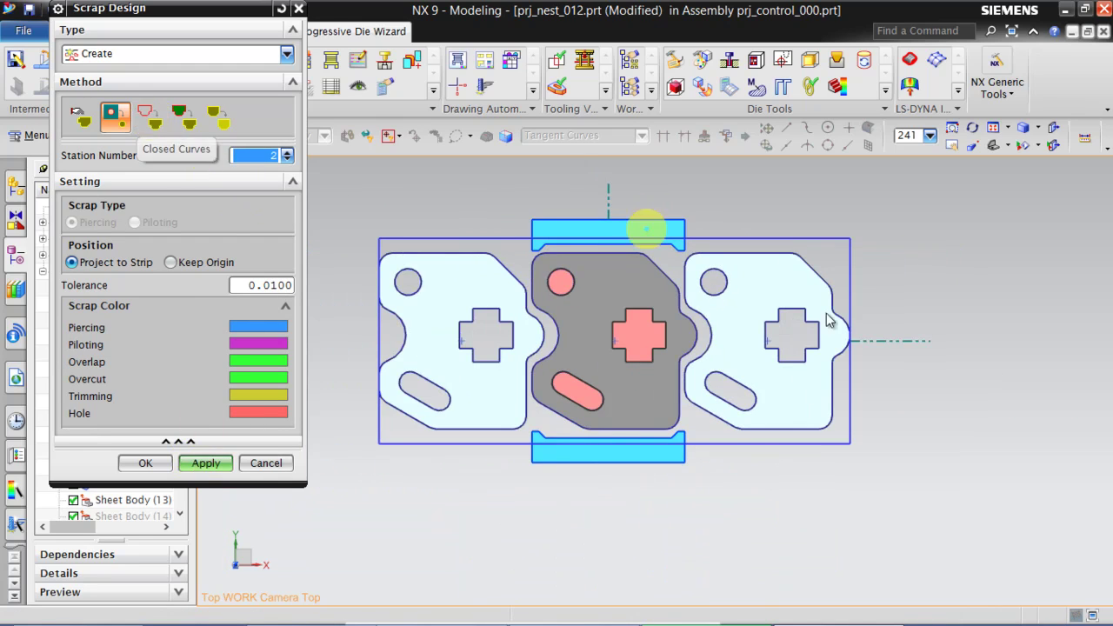
scroll(645, 346, "up", 2)
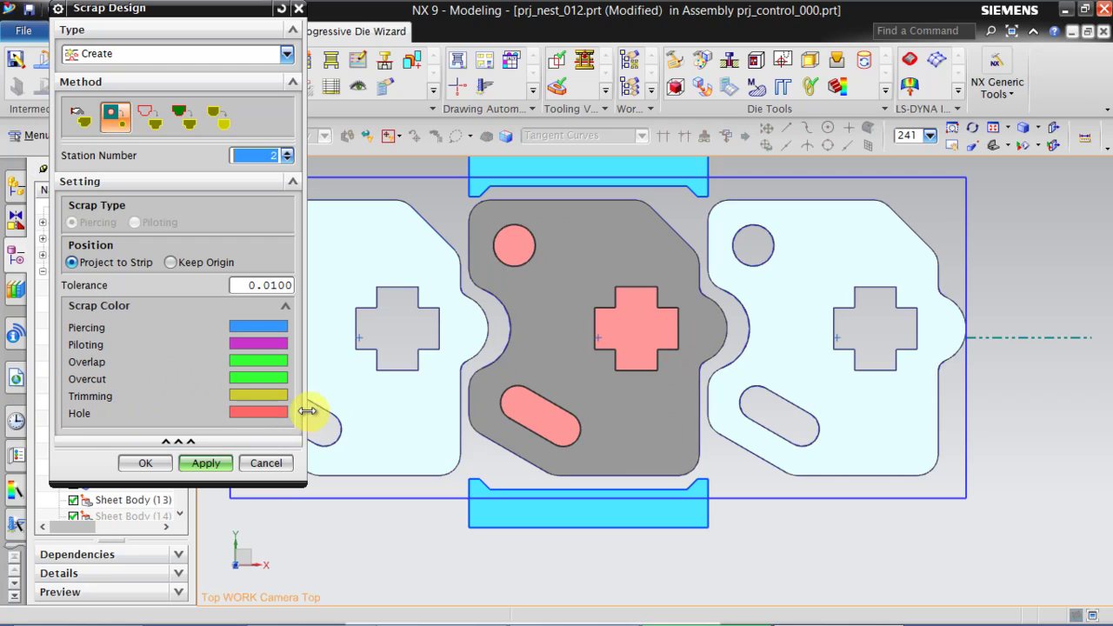
scroll(547, 385, "down", 2)
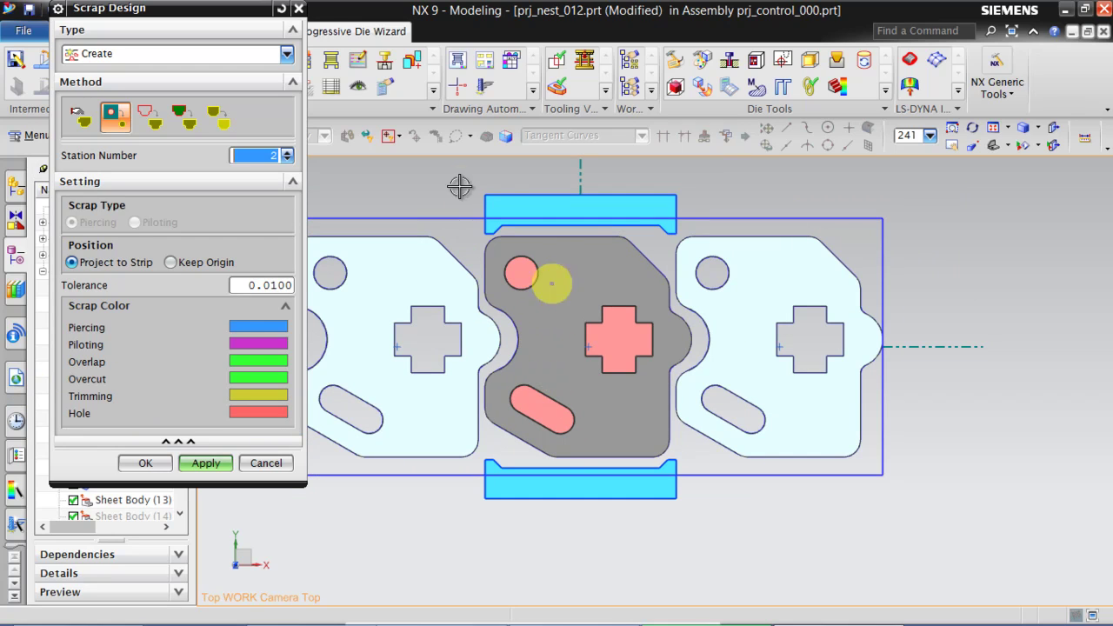
Create a piercing scrap at station 4 from the middle blank's outer edge loop, using the Closed Curves method with Tangent Curves selection.
left_click(154, 121)
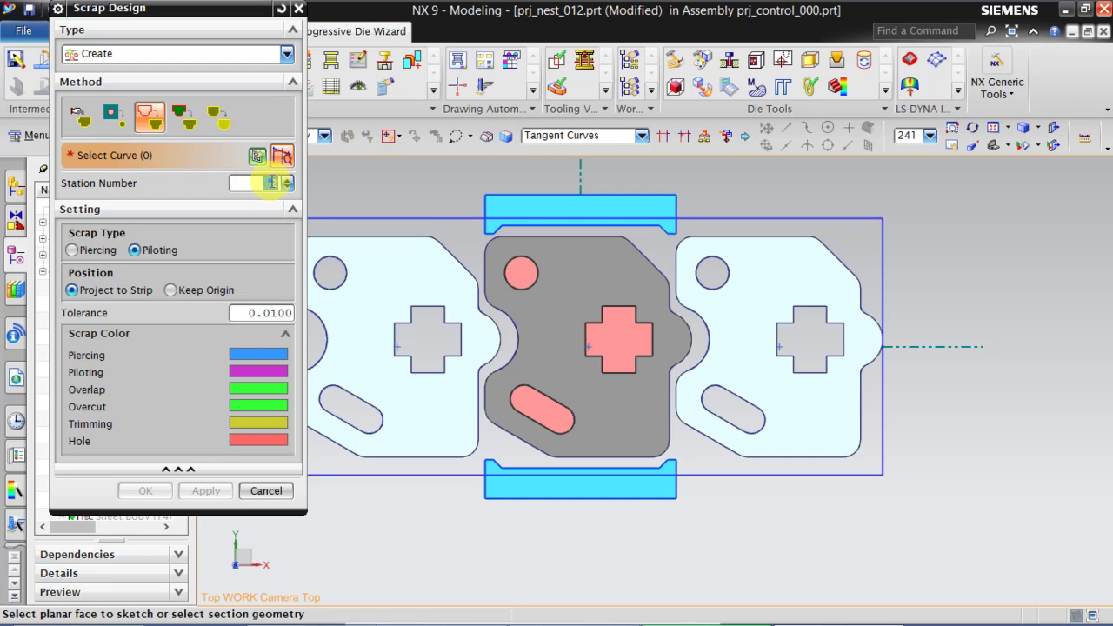
type("4")
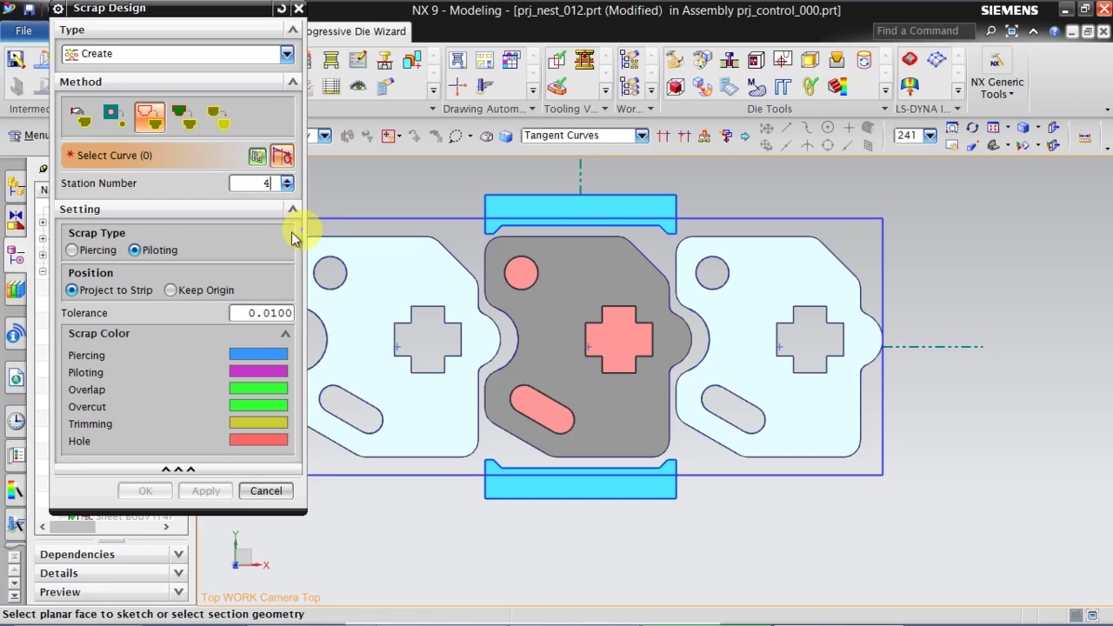
left_click(86, 249)
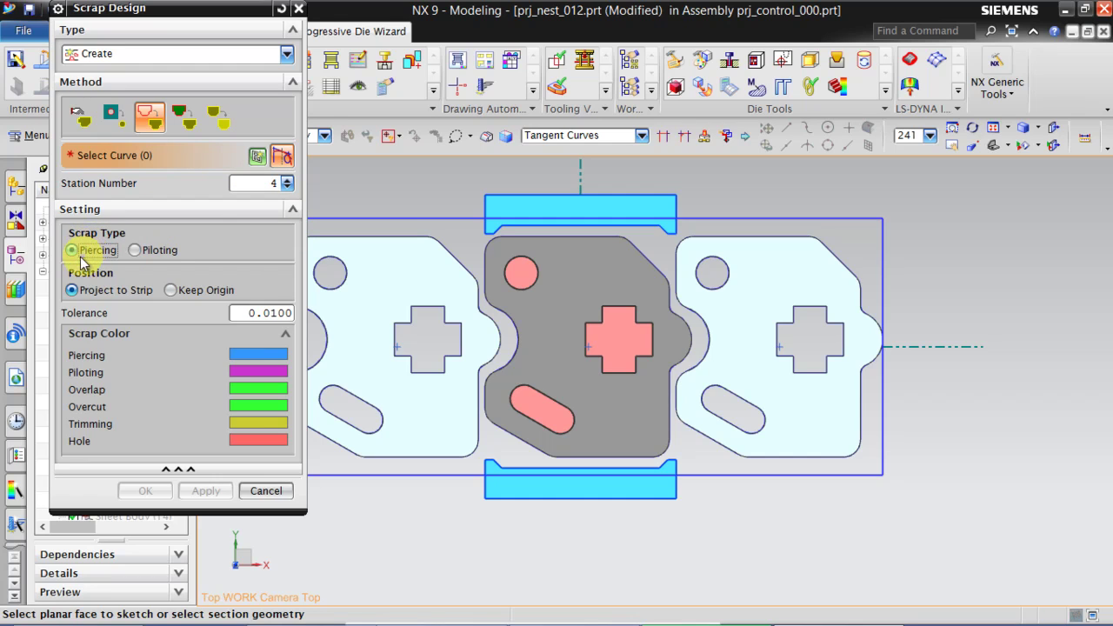
scroll(613, 252, "down", 1)
middle_click_drag(613, 251, 445, 390)
scroll(497, 298, "up", 5)
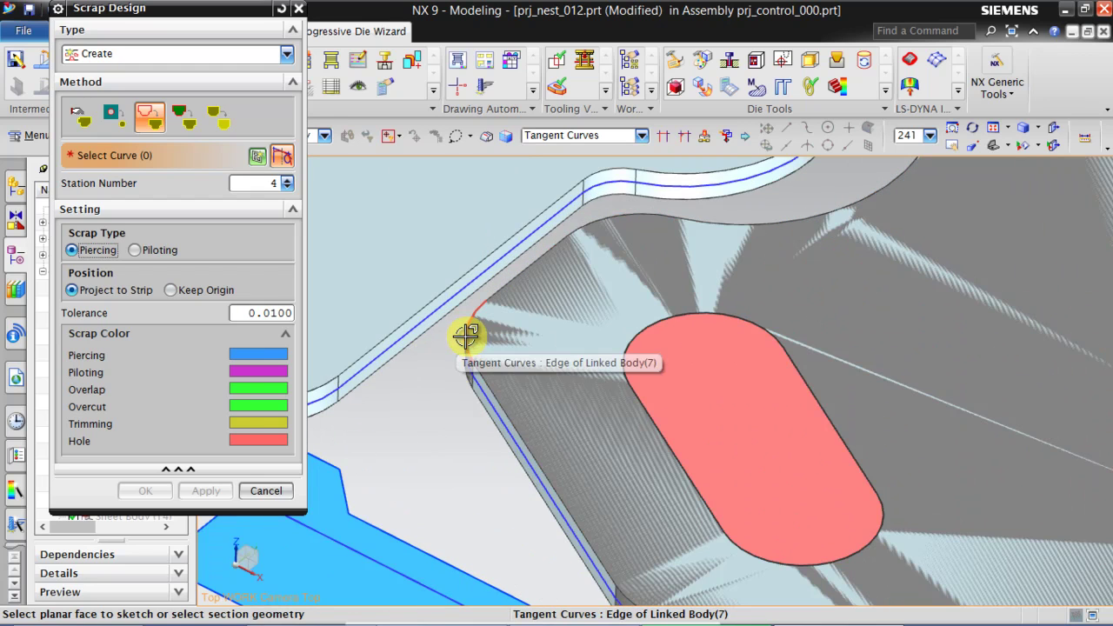
mouse_move(466, 334)
middle_mouse_down()
mouse_move(461, 256)
mouse_move(462, 316)
middle_mouse_up()
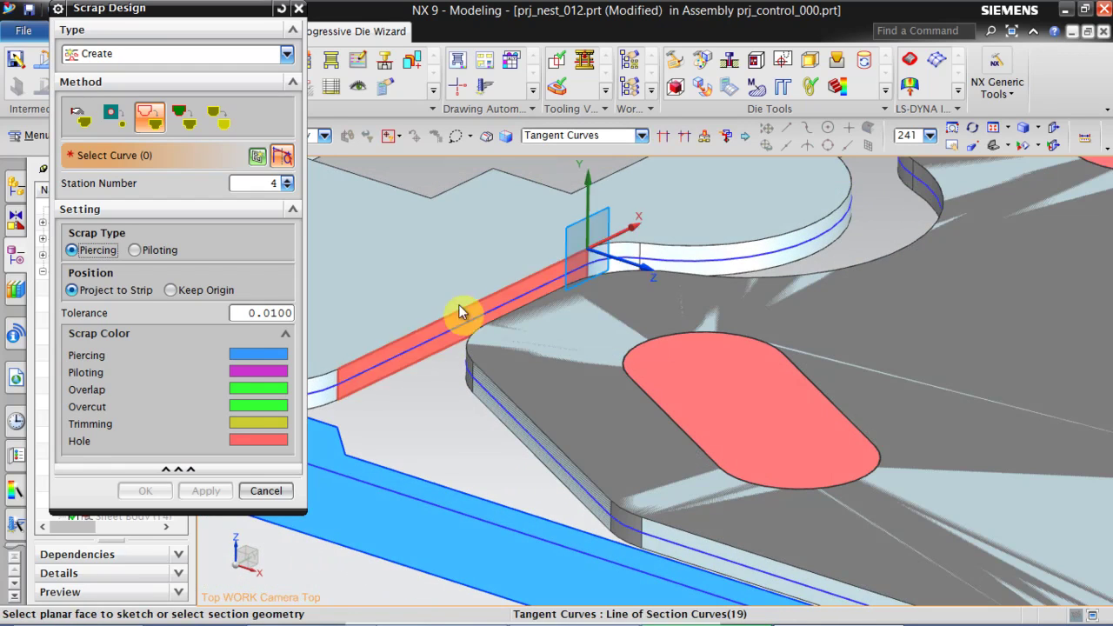
left_click(597, 137)
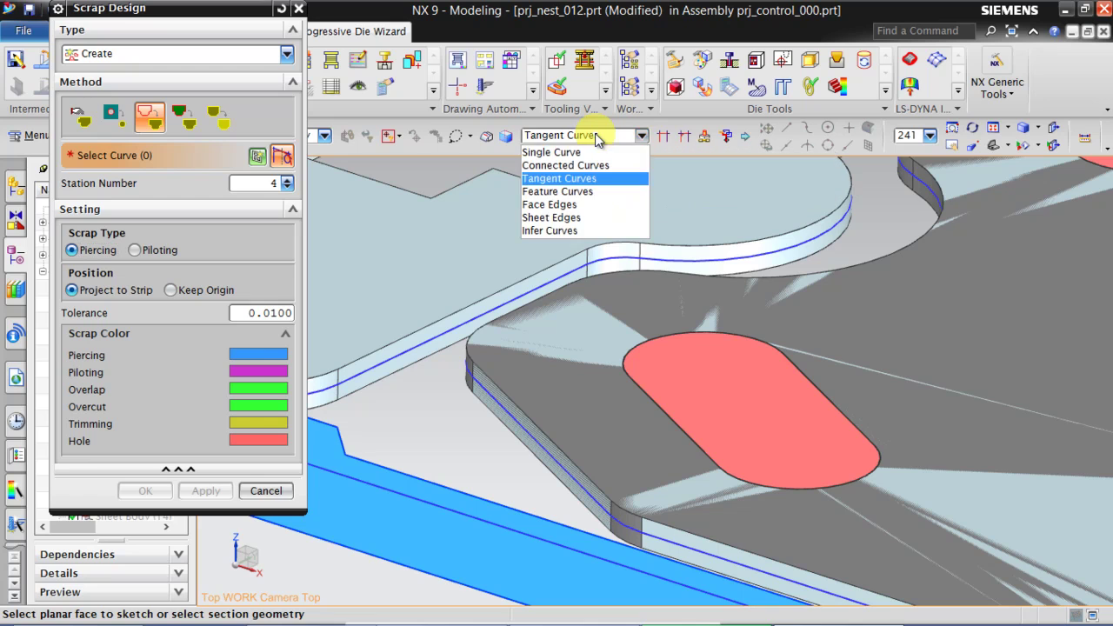
left_click(619, 178)
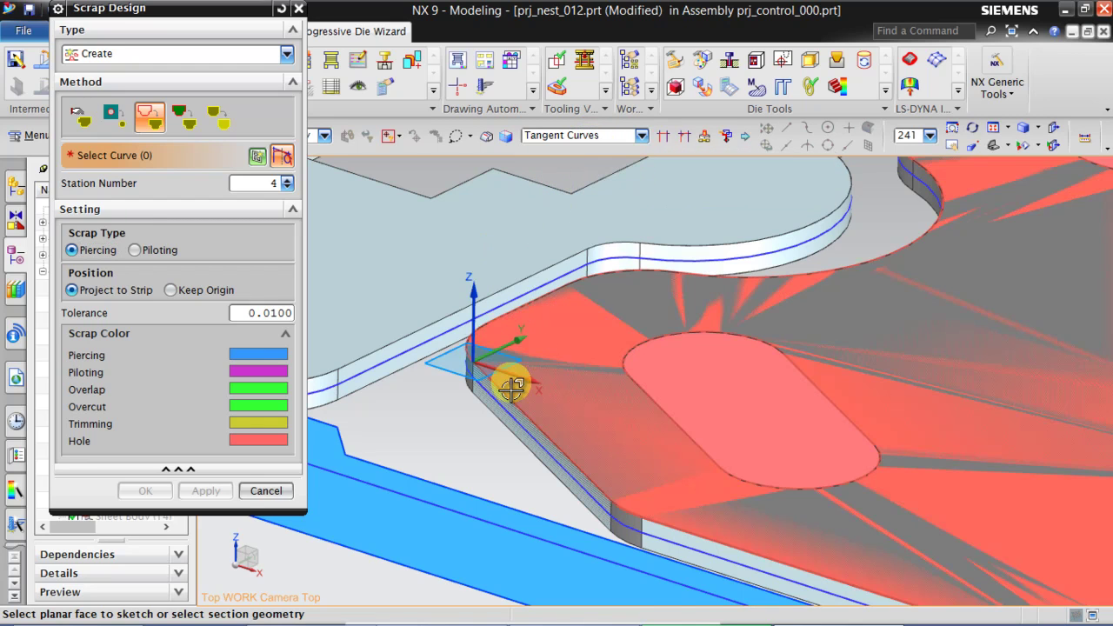
left_click(504, 391)
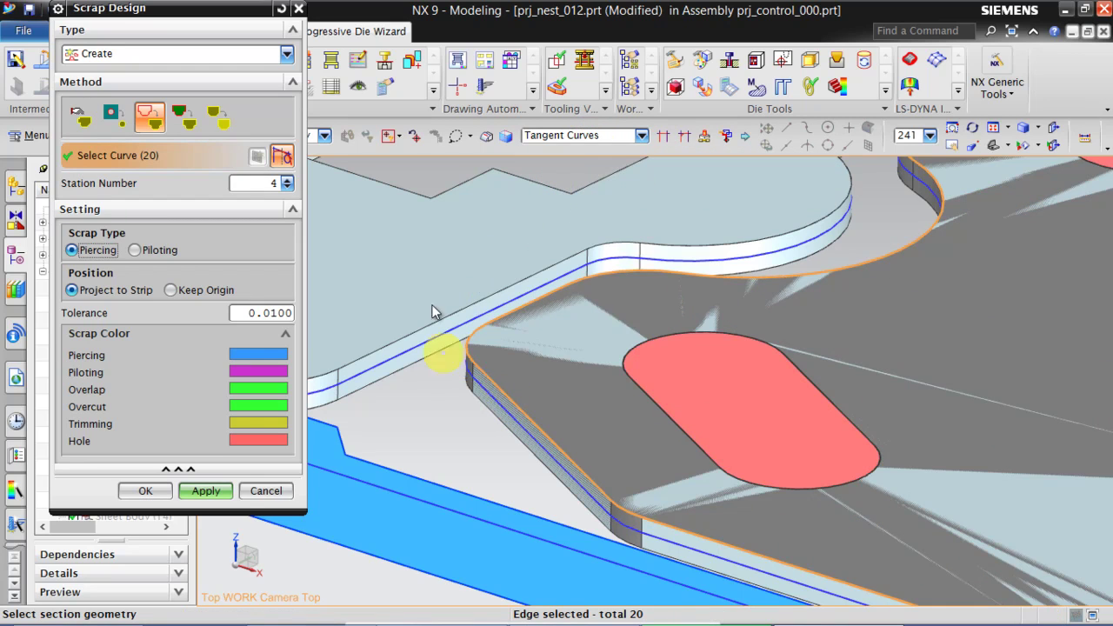
scroll(417, 260, "down", 5)
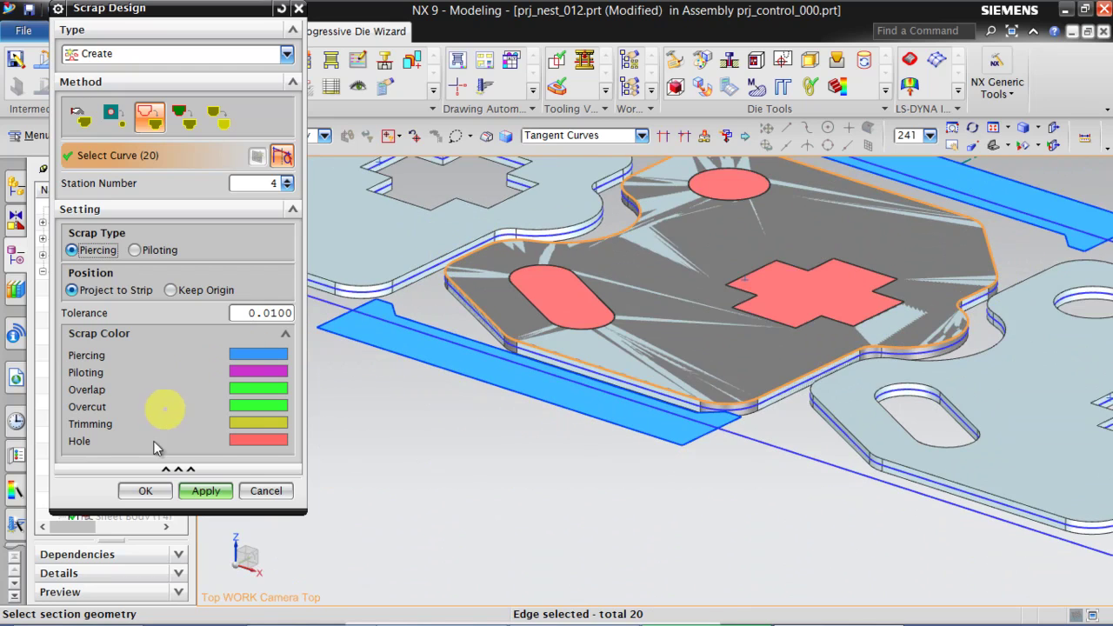
left_click(206, 492)
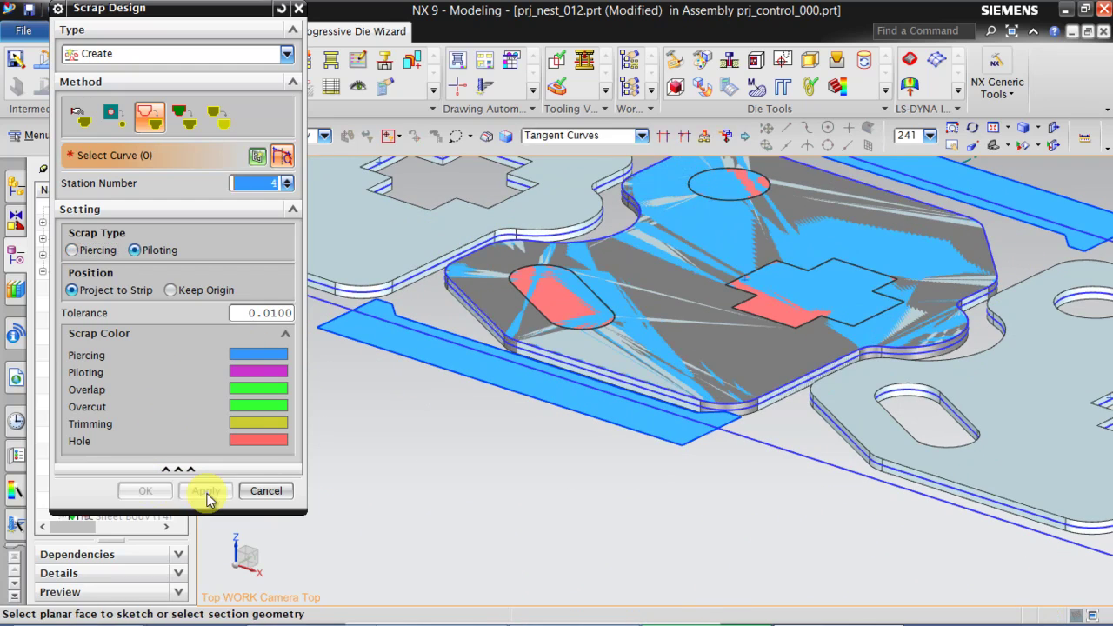
middle_click_drag(406, 343, 496, 206)
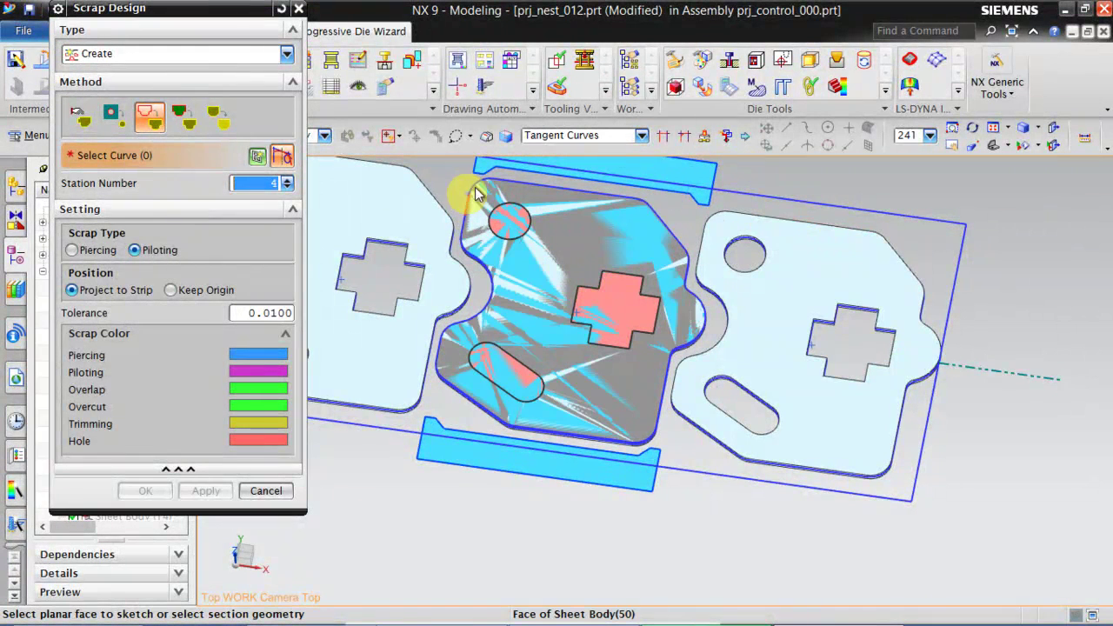
left_click(509, 204)
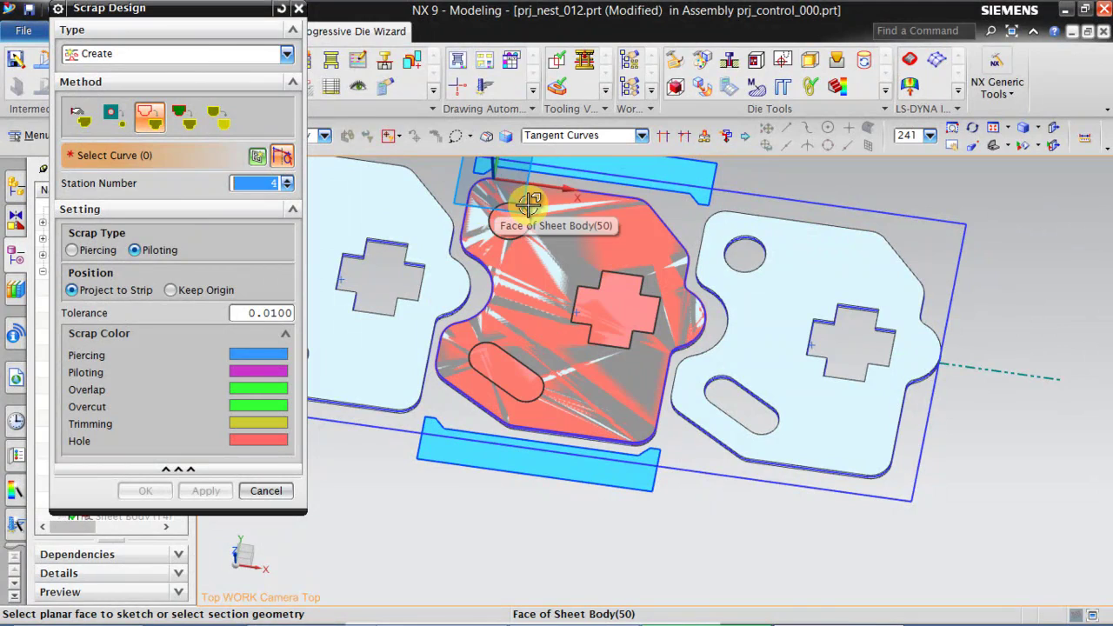
left_click(521, 397)
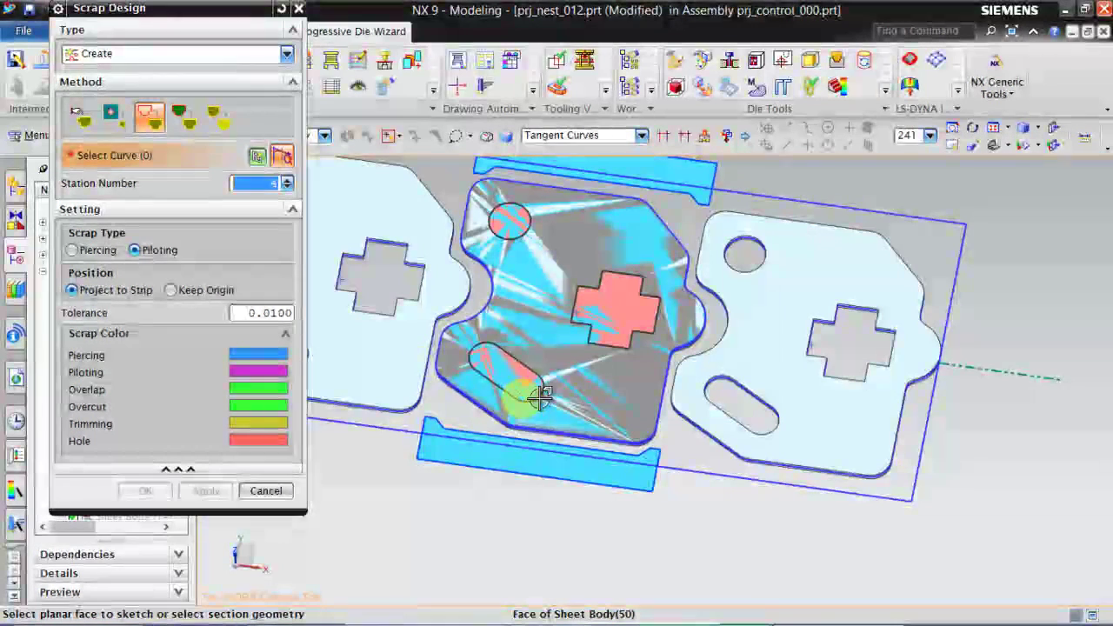
left_click(522, 386)
left_click(492, 405)
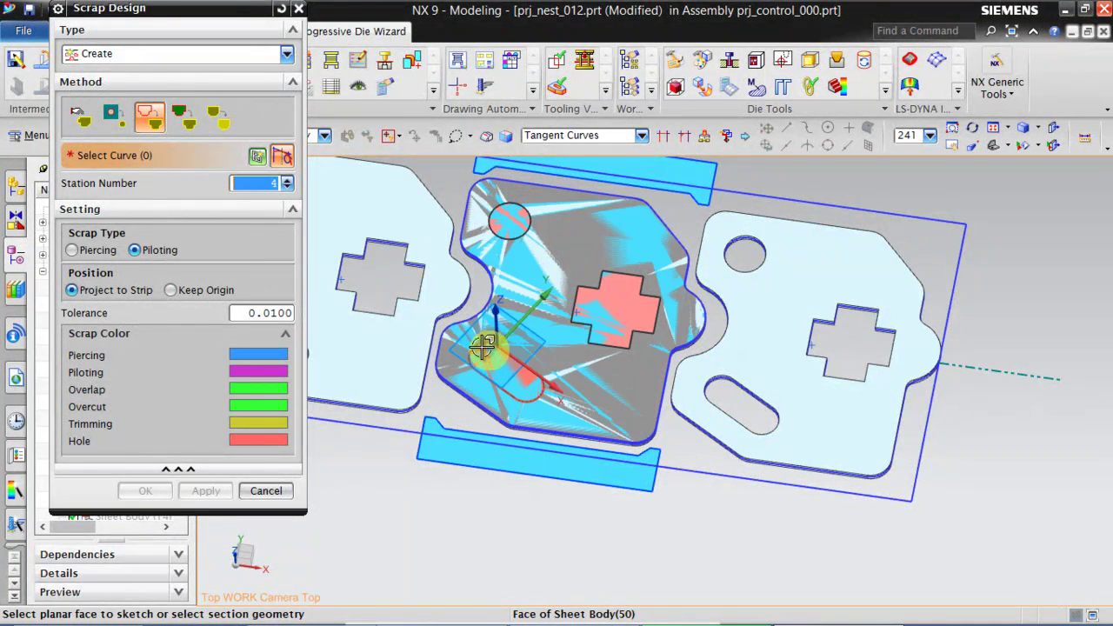
left_click(139, 54)
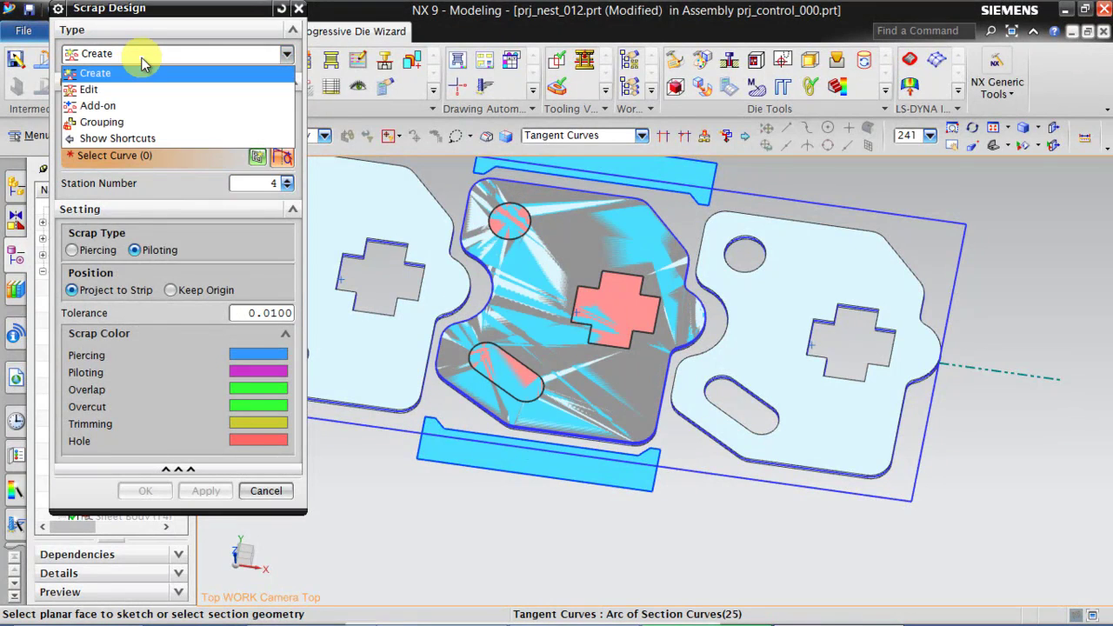
left_click(90, 90)
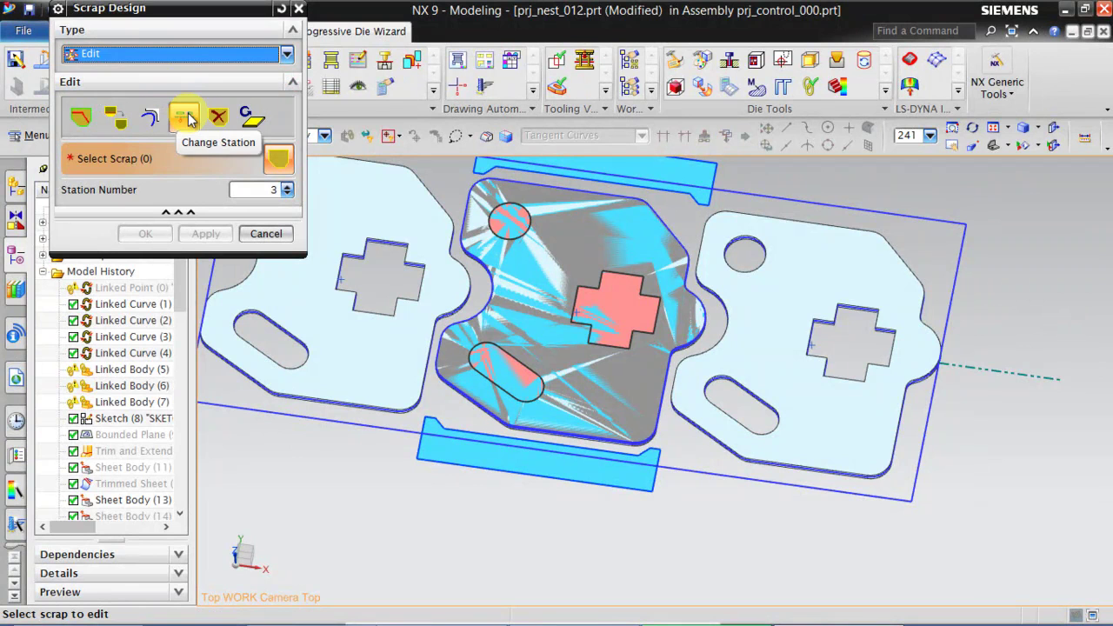
left_click(190, 120)
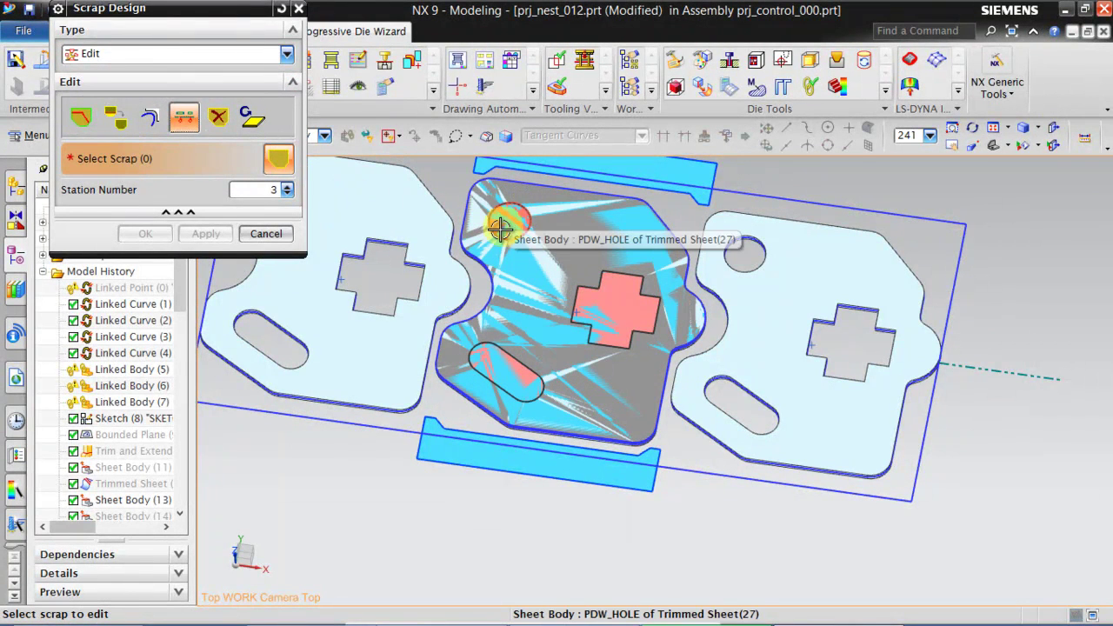
scroll(520, 207, "up", 3)
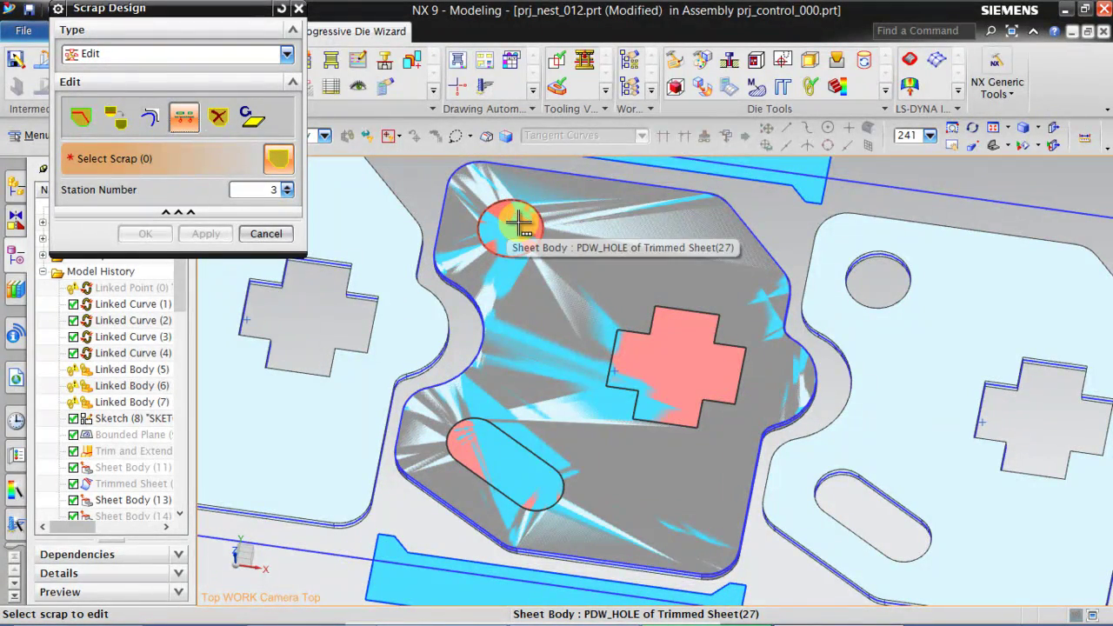
right_click(519, 224)
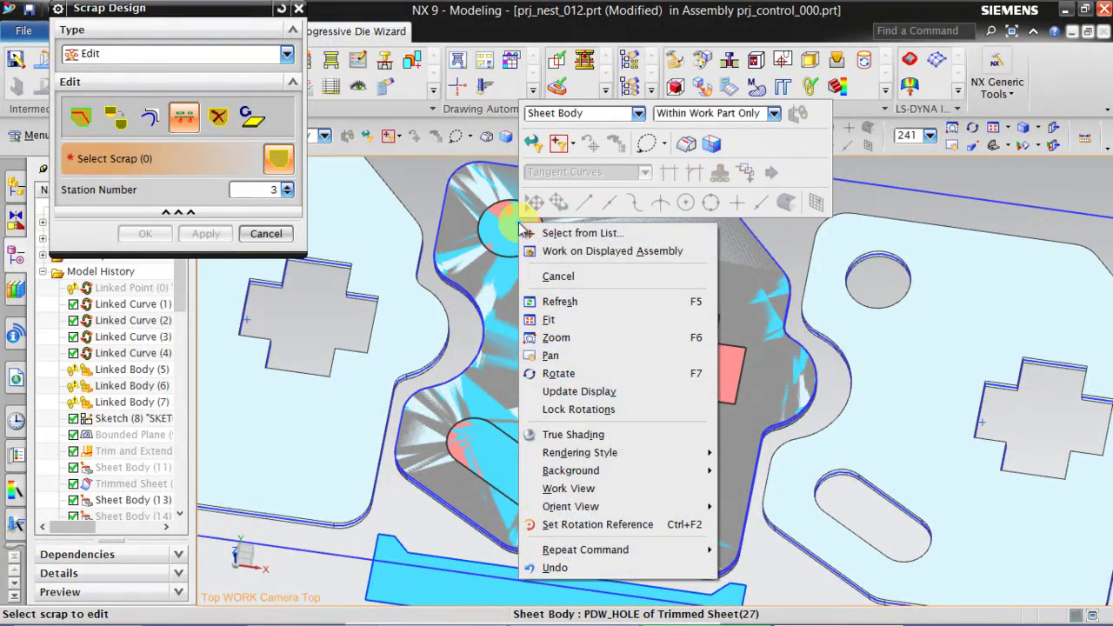
left_click(585, 235)
left_click(686, 263)
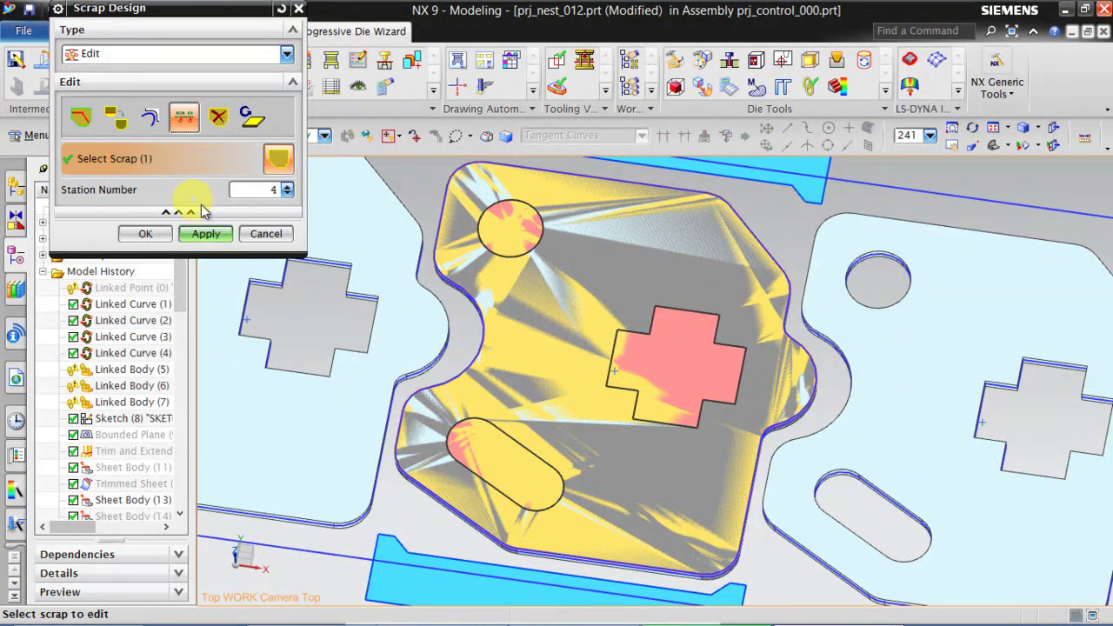
left_click(265, 233)
Move the middle blank's round-hole and slotted-hole scraps to station 3 with Scrap Design's Change Station edit.
left_click(255, 64)
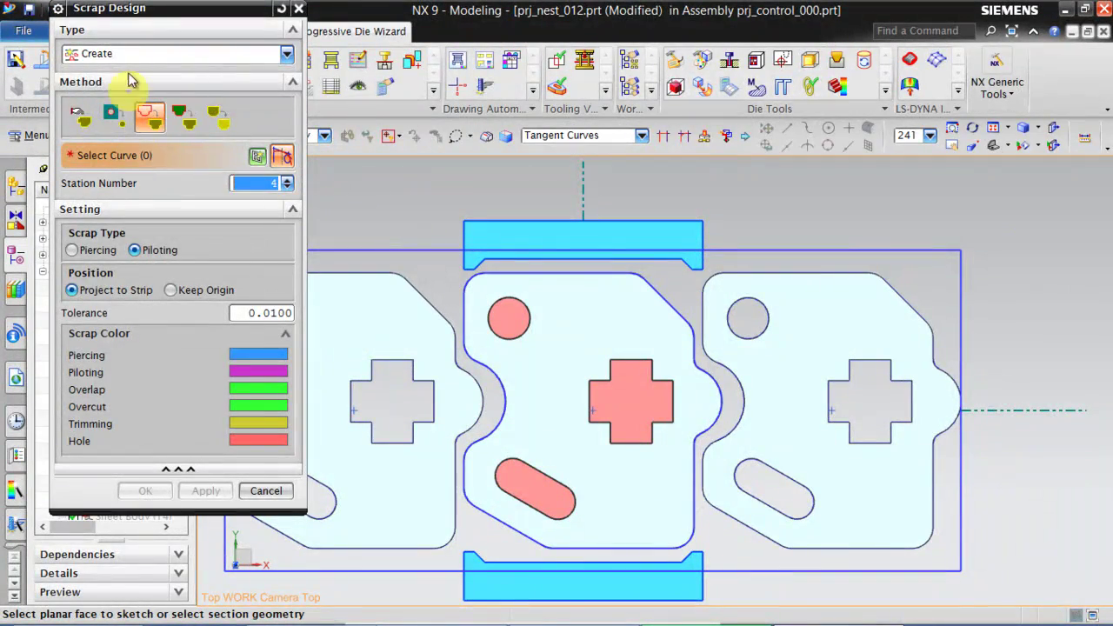
left_click(131, 55)
left_click(87, 87)
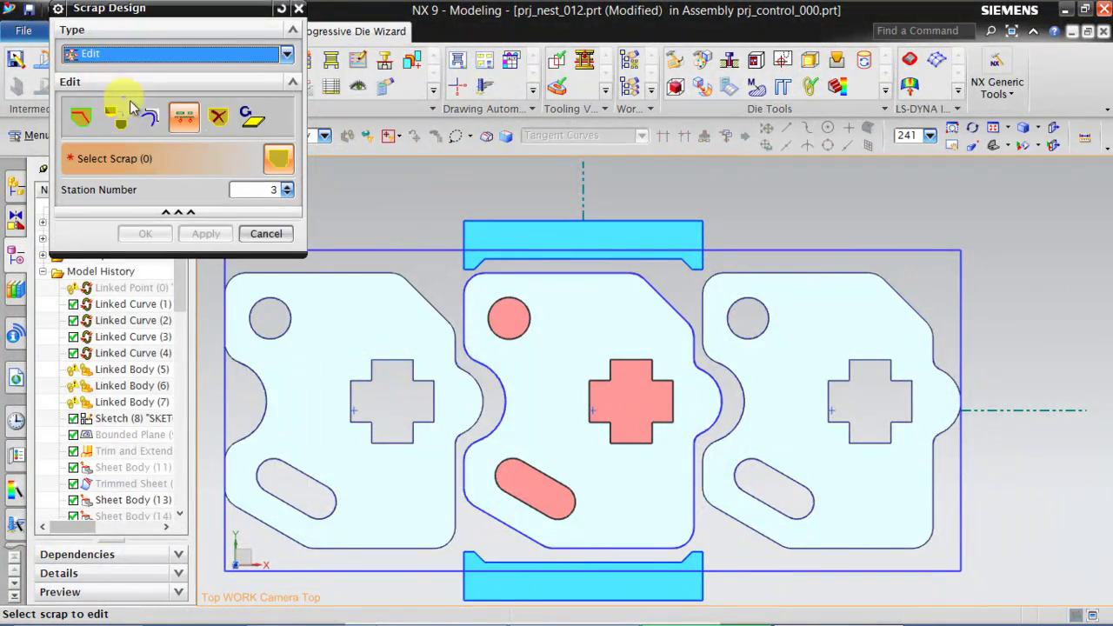
left_click(179, 120)
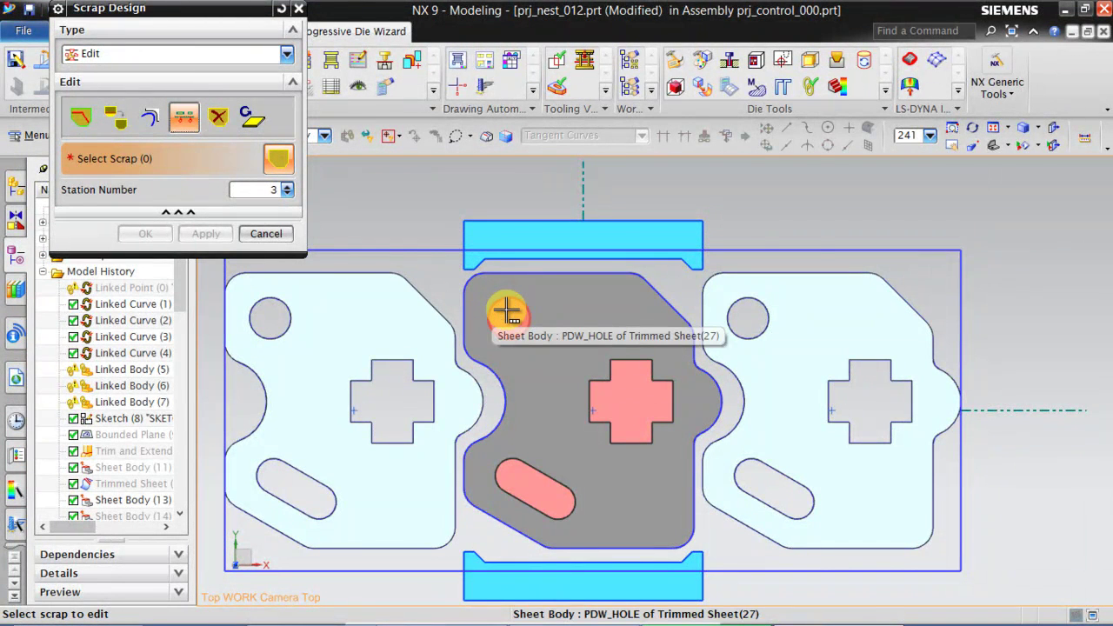
right_click(506, 311)
left_click(579, 209)
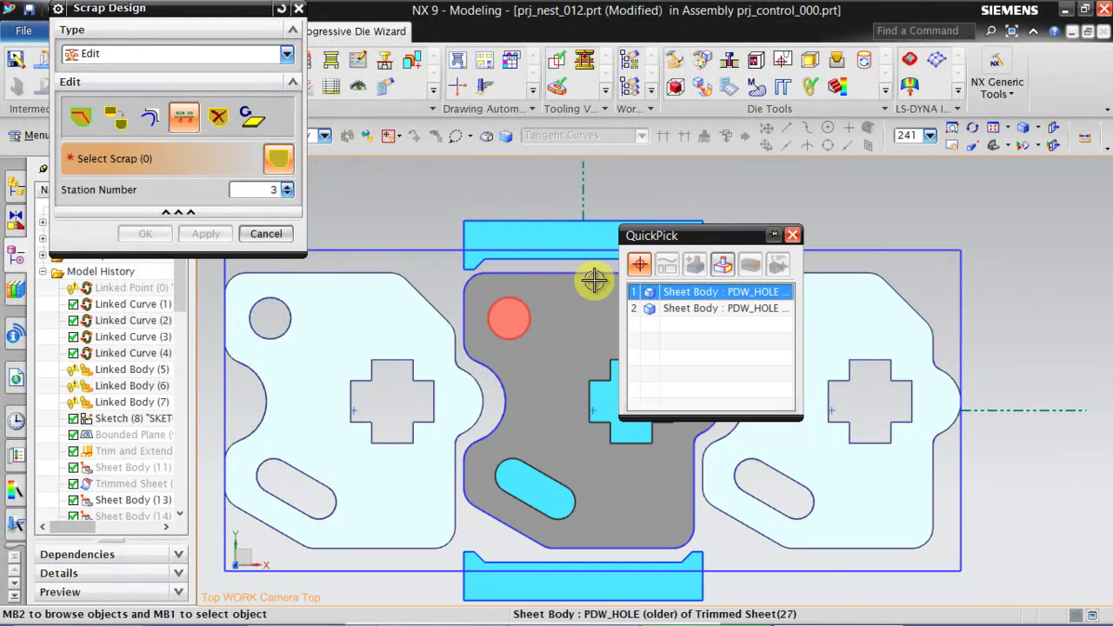
left_click(688, 308)
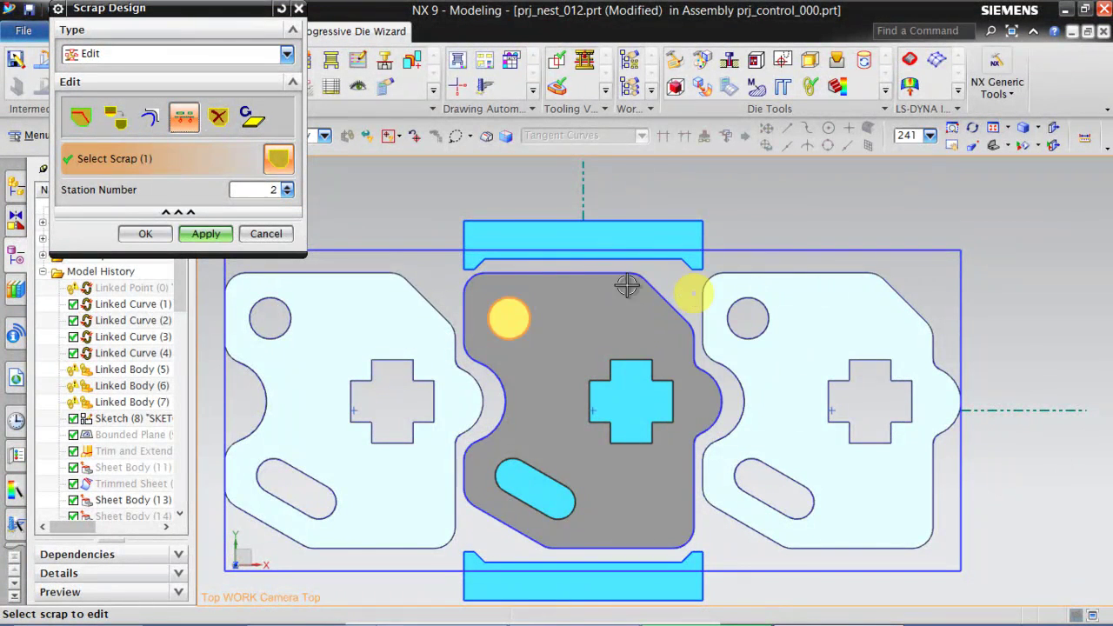
left_click(160, 174)
left_click(217, 232)
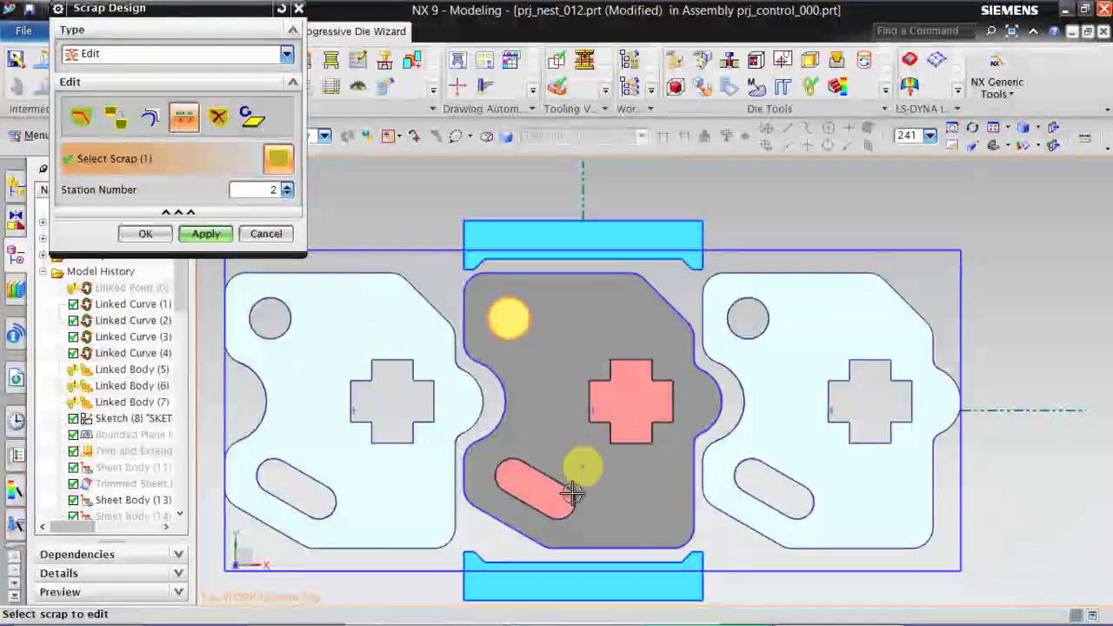
right_click(538, 478)
left_click(600, 105)
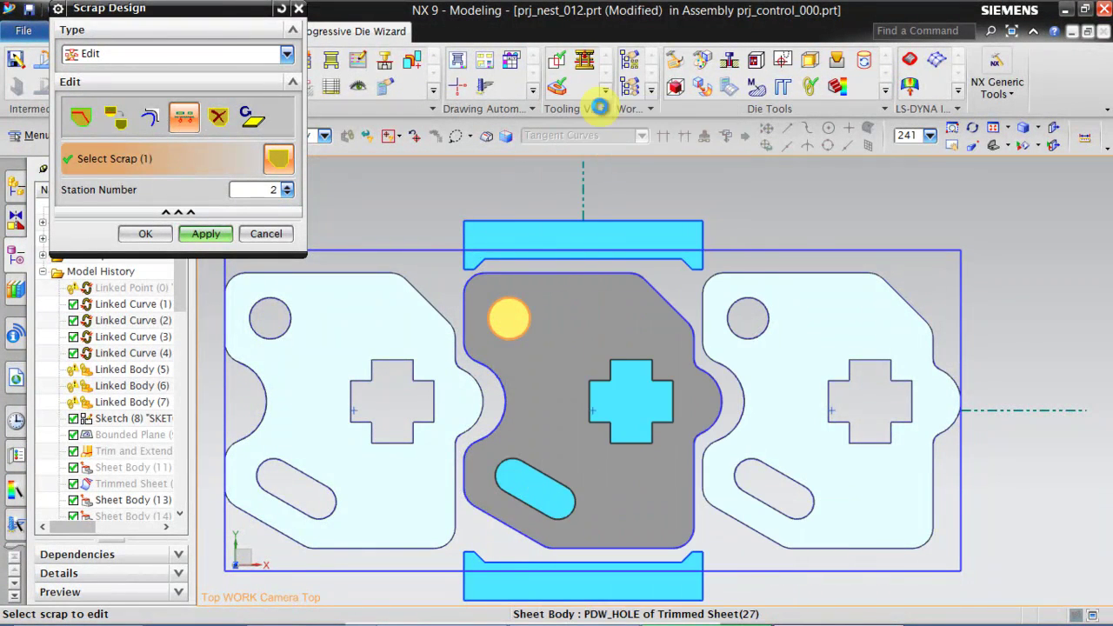
left_click(688, 120)
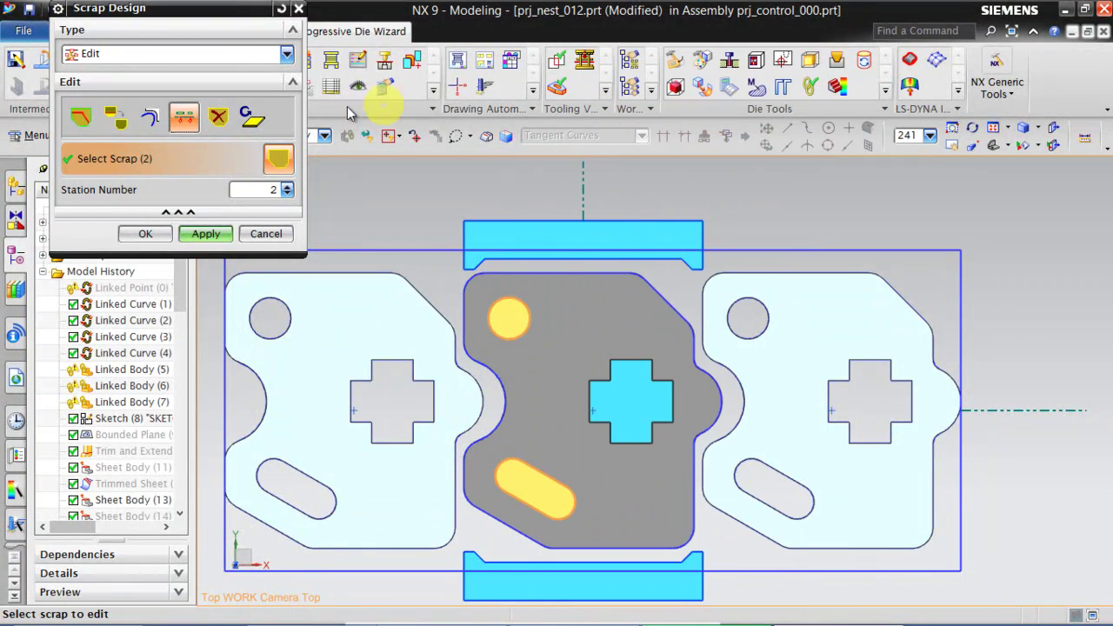
left_click(272, 189)
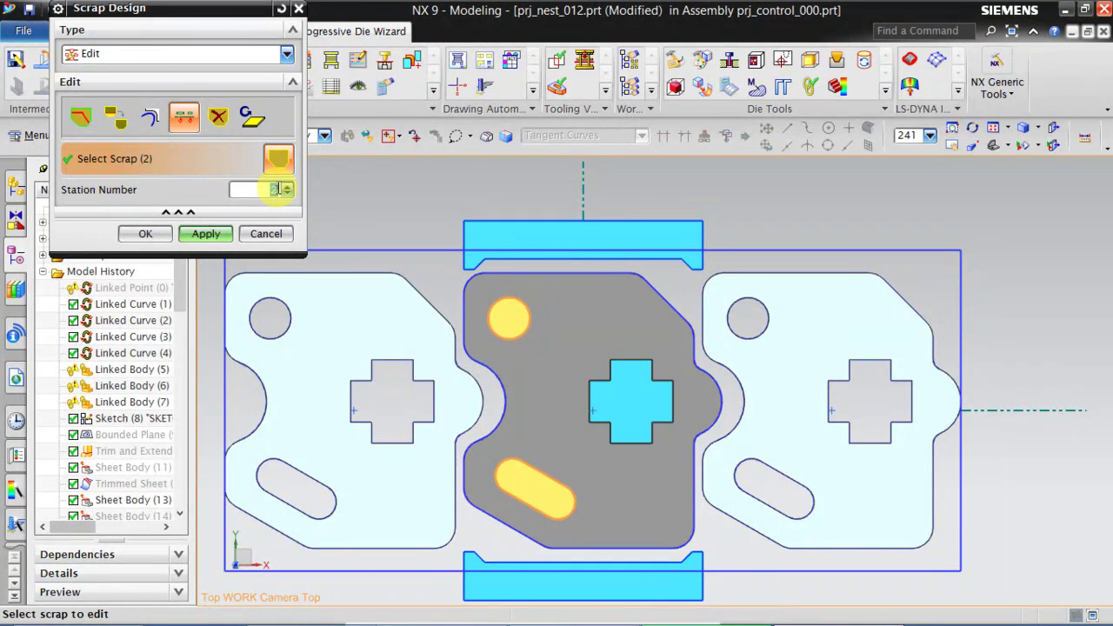
type("3")
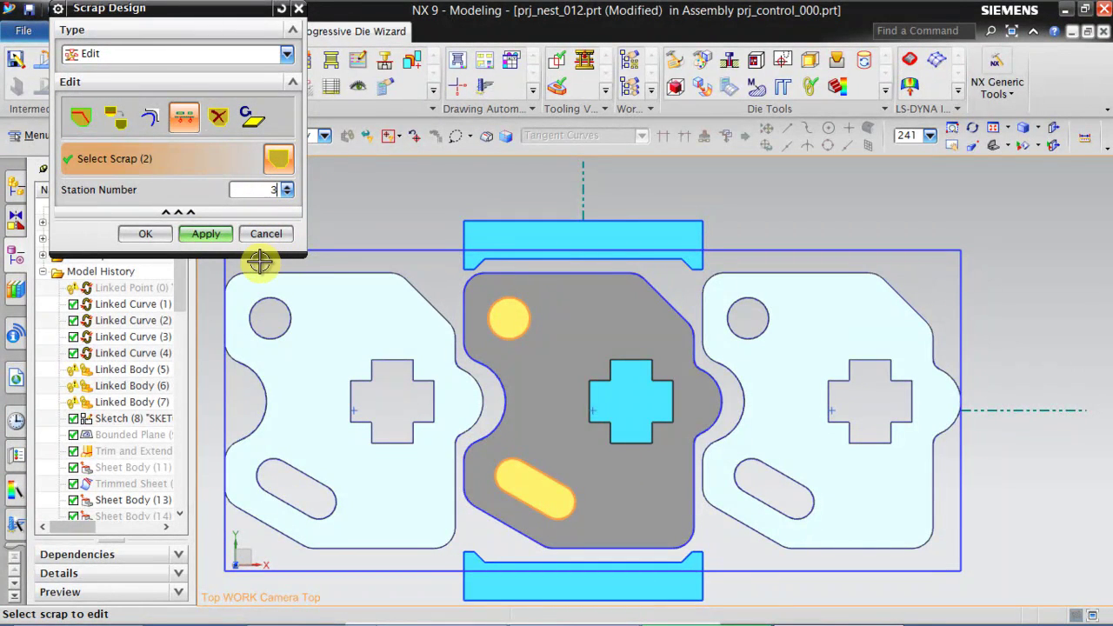
left_click(202, 235)
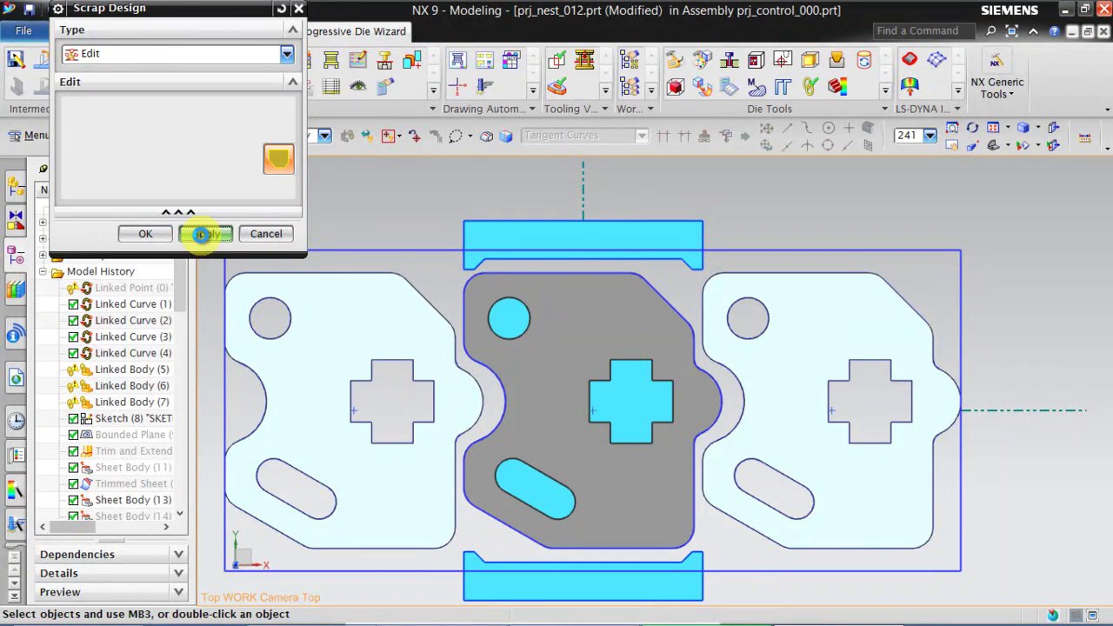
left_click(269, 234)
Save all modified parts and all top-level assembly parts with the updated scrap stations.
scroll(435, 173, "down", 3)
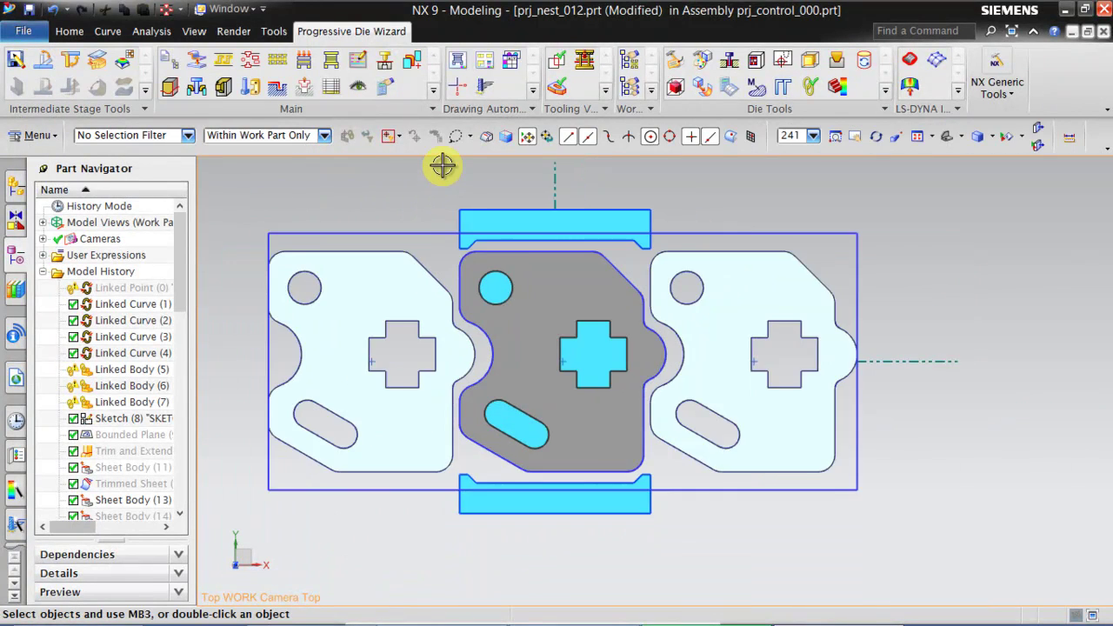
scroll(534, 178, "up", 1)
scroll(544, 180, "up", 1)
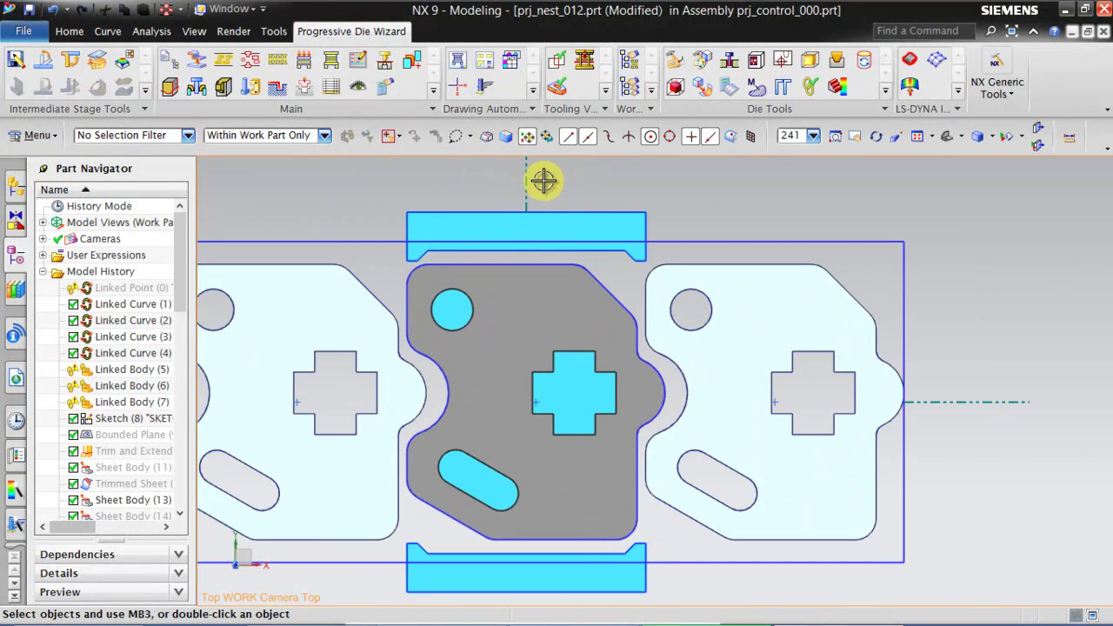
left_click(23, 31)
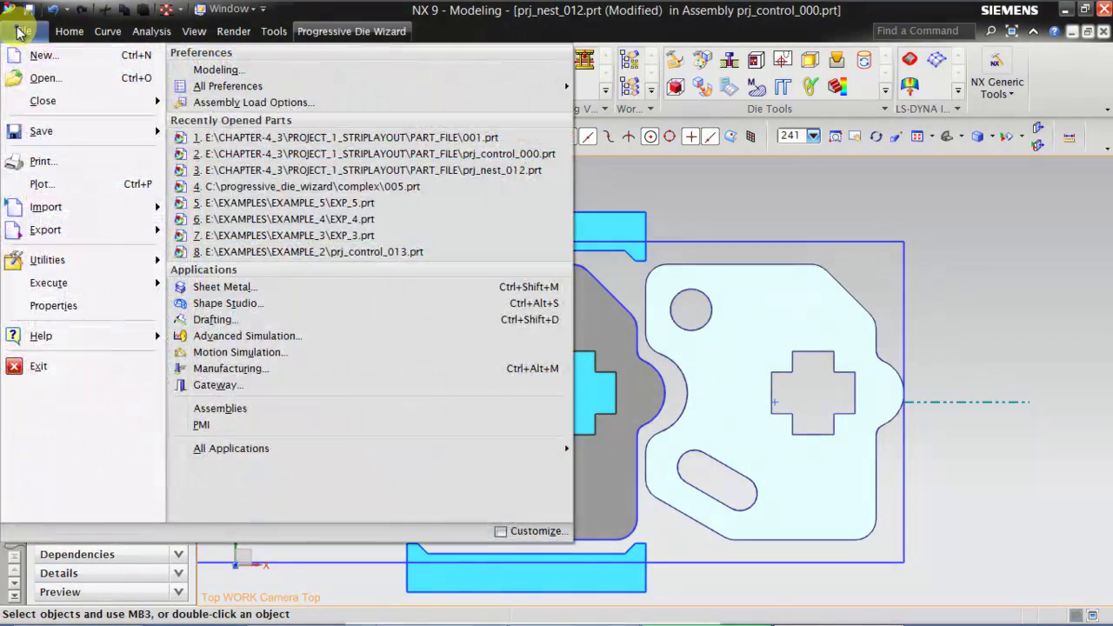
mouse_move(41, 134)
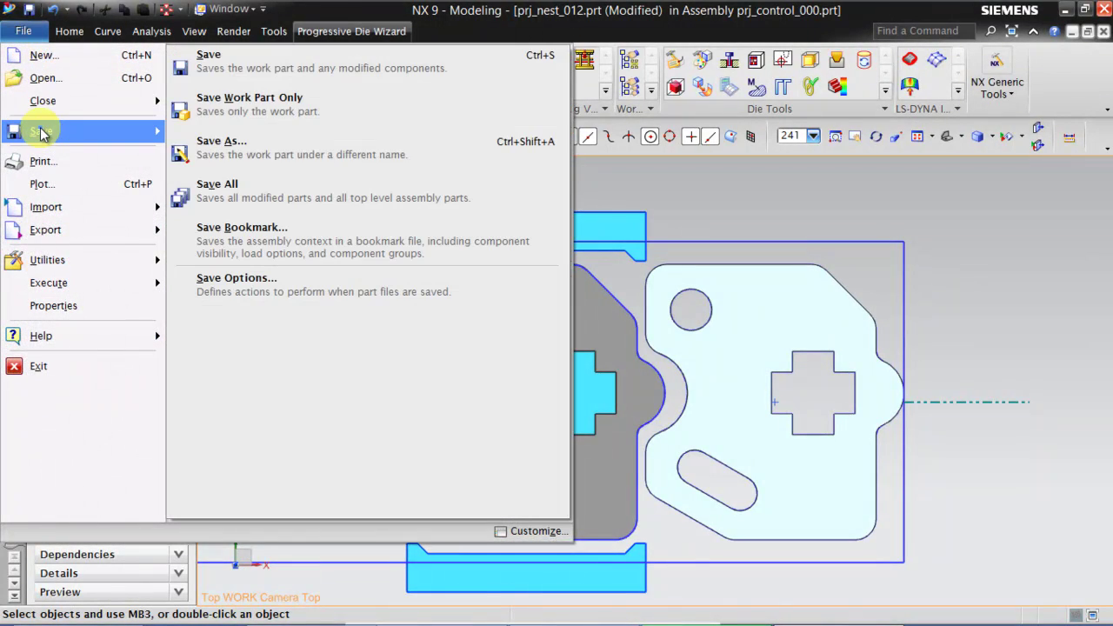
left_click(243, 183)
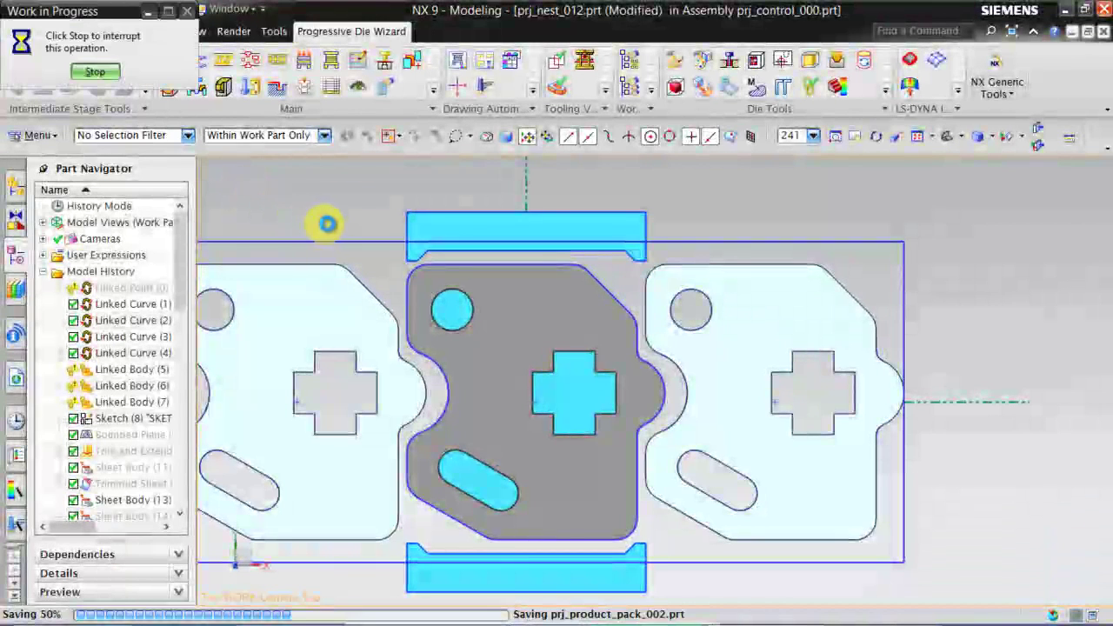